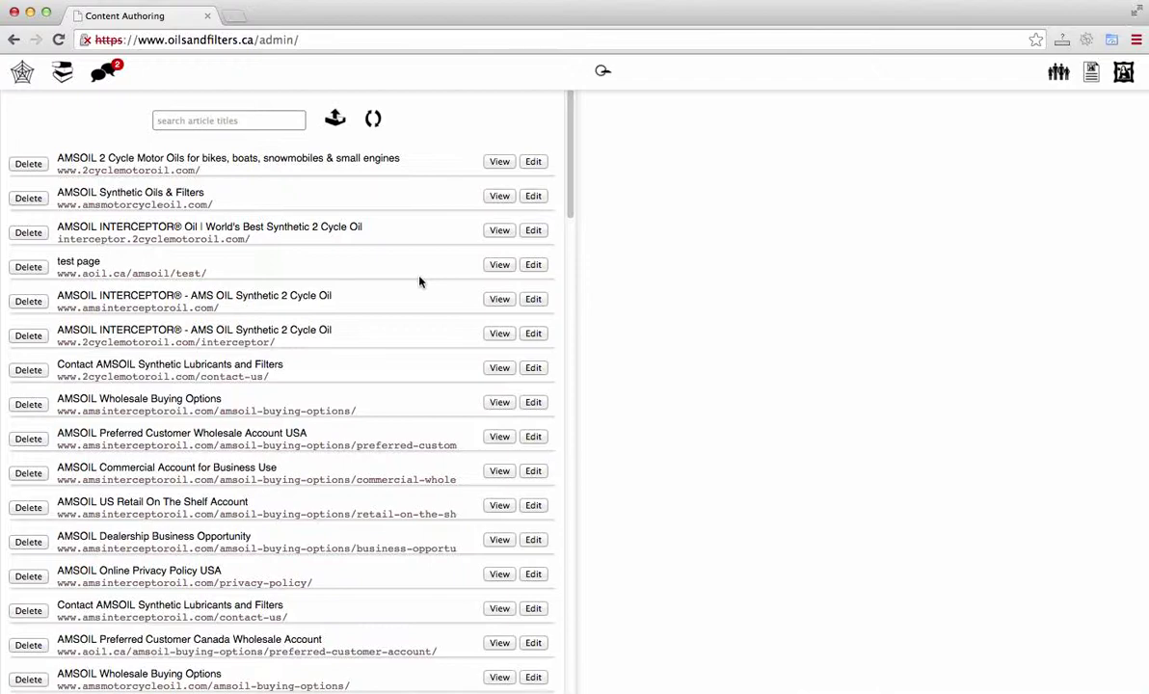
Look through the list of existing articles and their web addresses.
scroll(420, 281, "down", 8)
scroll(420, 282, "down", 6)
scroll(420, 281, "up", 9)
scroll(420, 281, "up", 5)
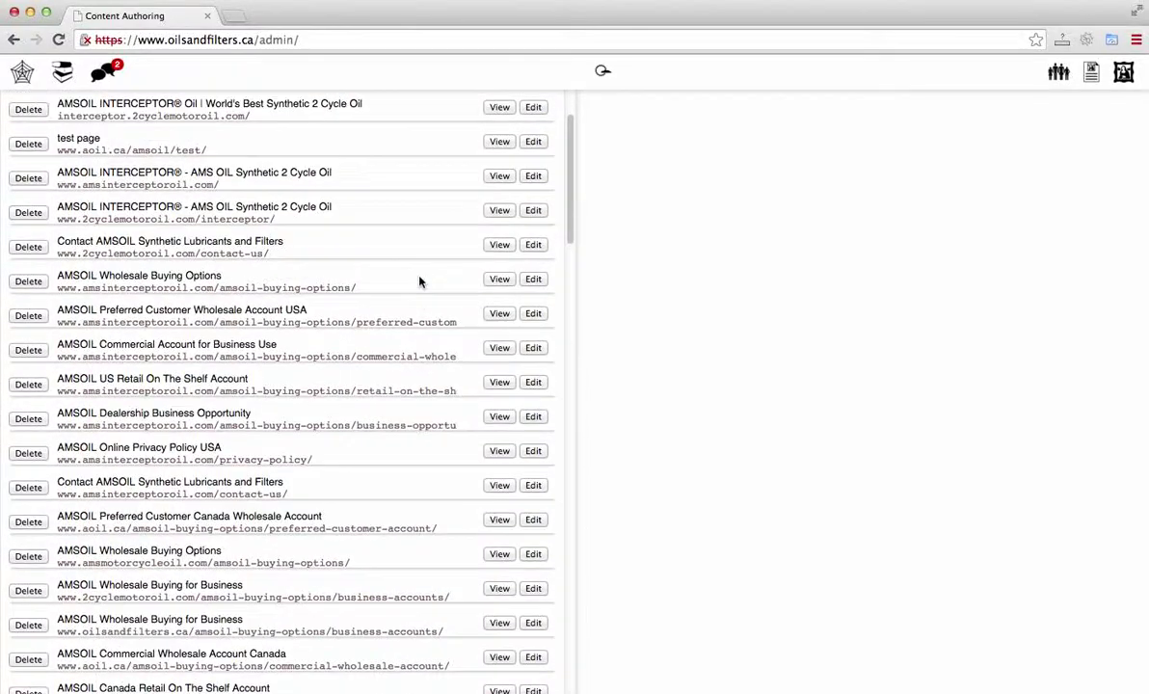
scroll(397, 326, "down", 2)
scroll(398, 326, "up", 2)
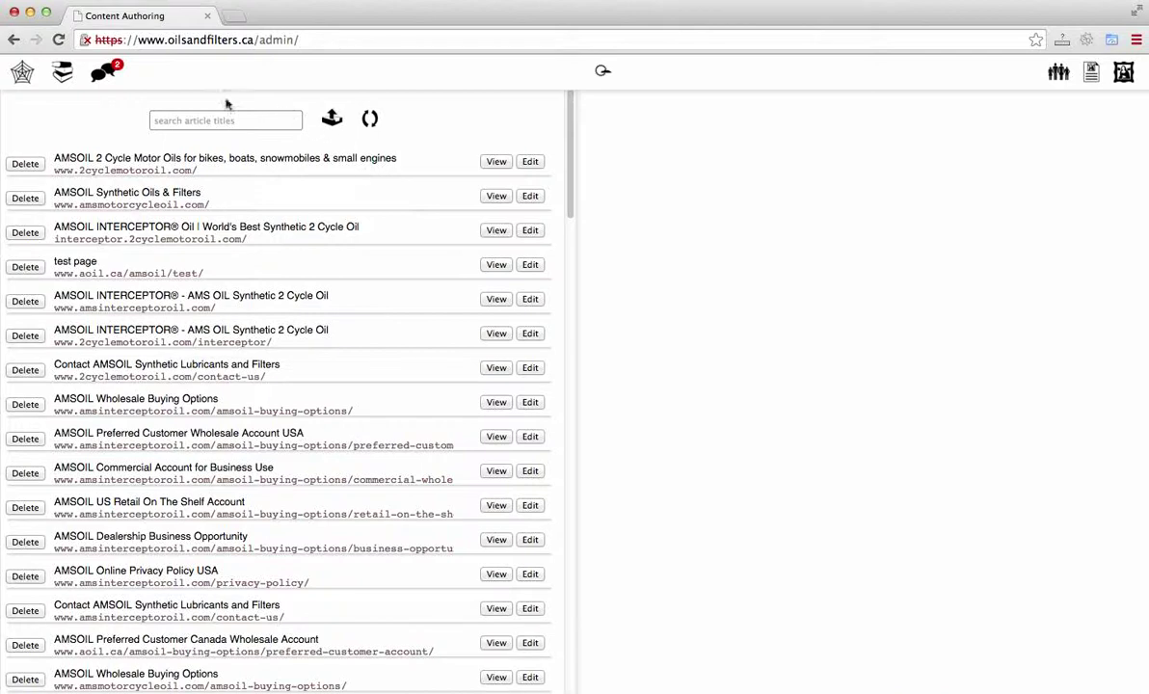
Filter the article list by the text "2c".
left_click(63, 77)
left_click(260, 121)
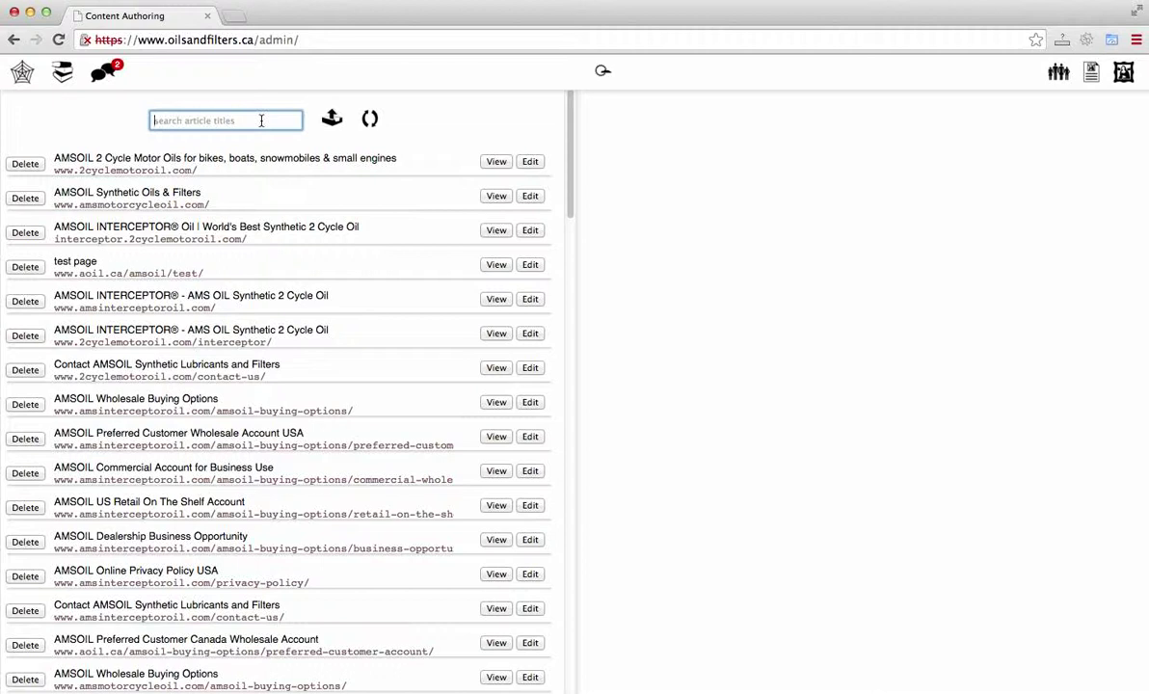
type("2c")
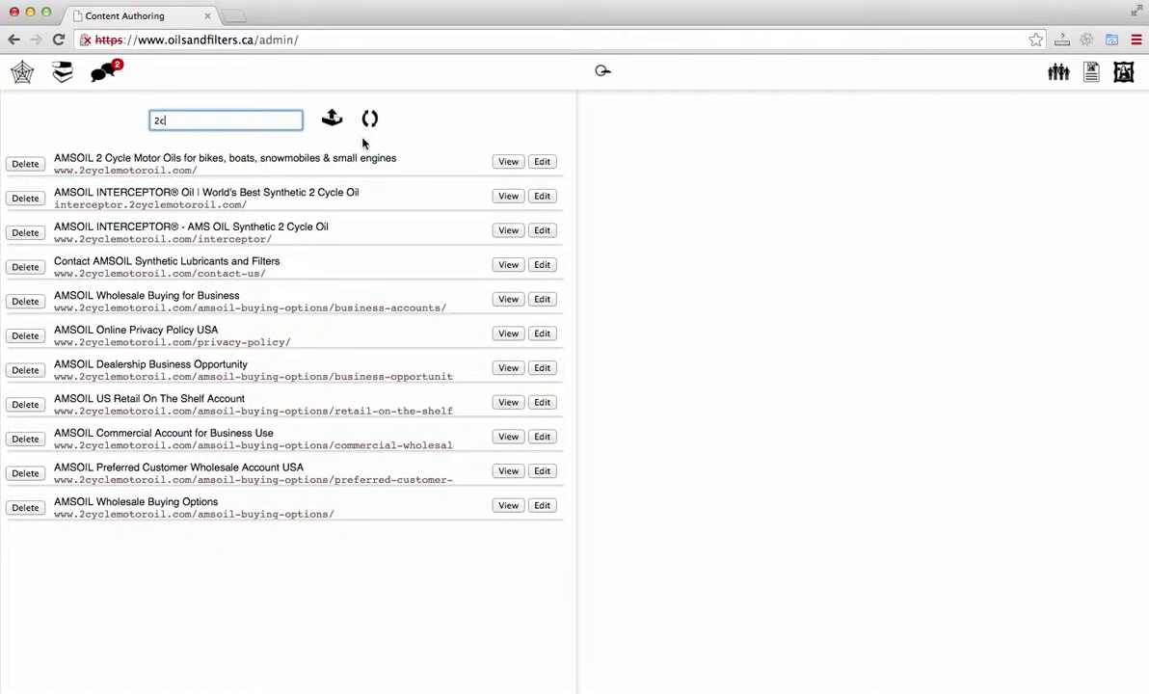
Refresh the article list, look through it, and filter it by "2cy".
left_click(371, 118)
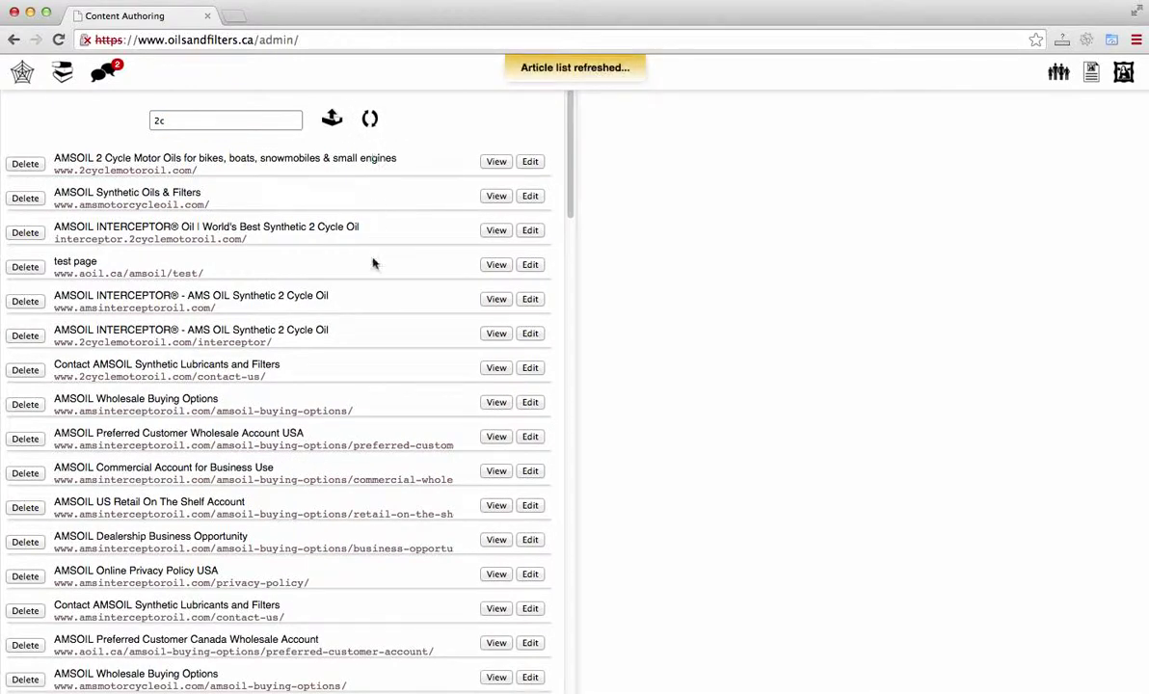
scroll(388, 341, "down", 10)
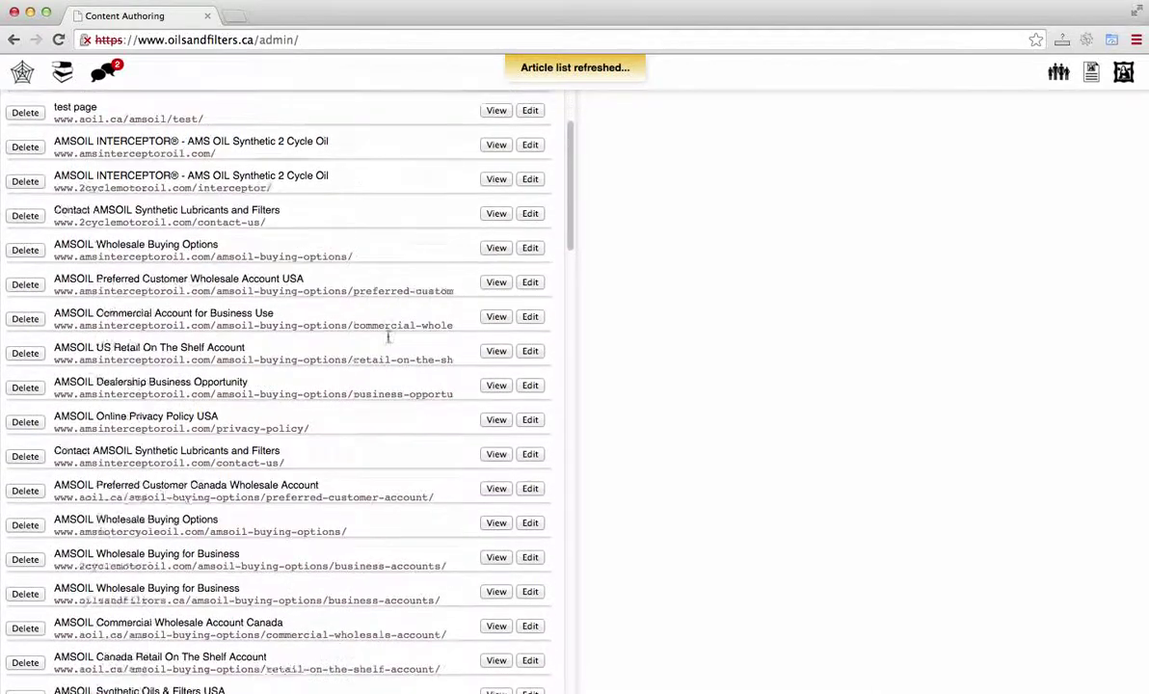
scroll(387, 341, "up", 10)
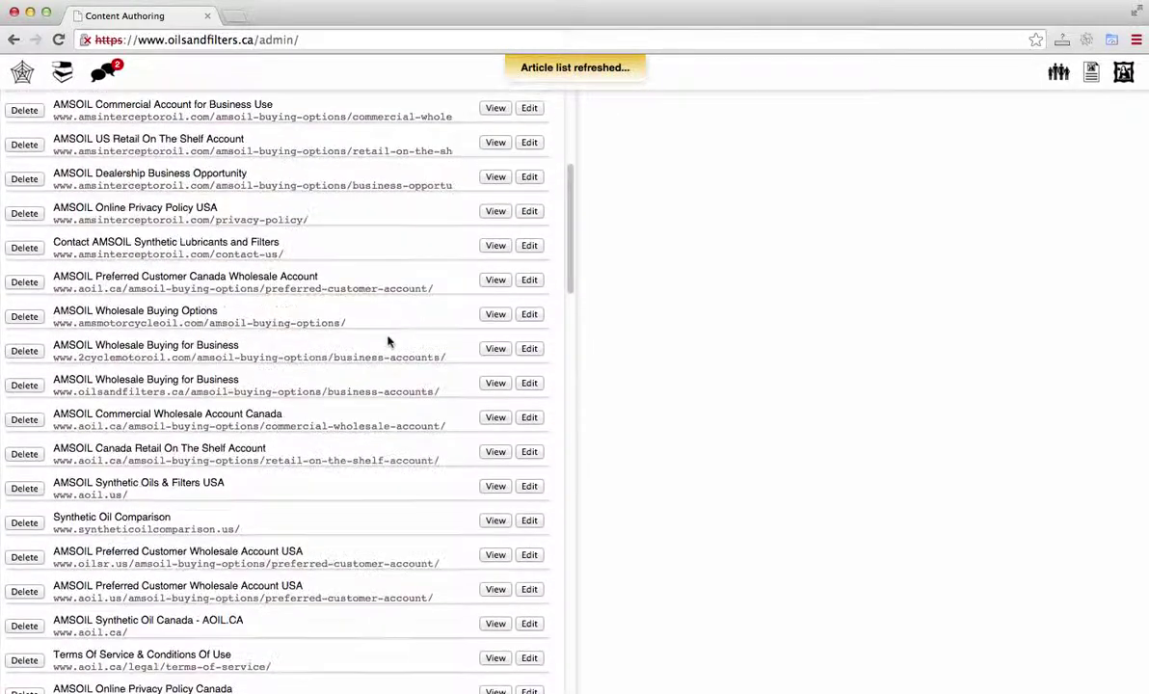
scroll(388, 341, "up", 2)
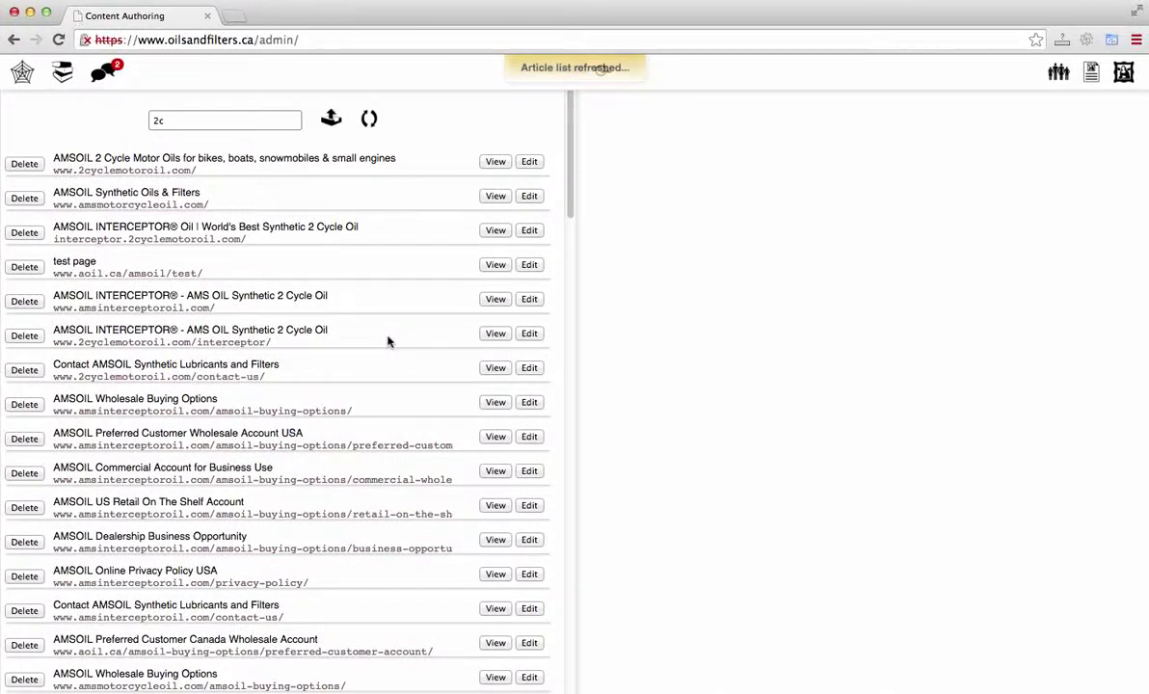
left_click(216, 121)
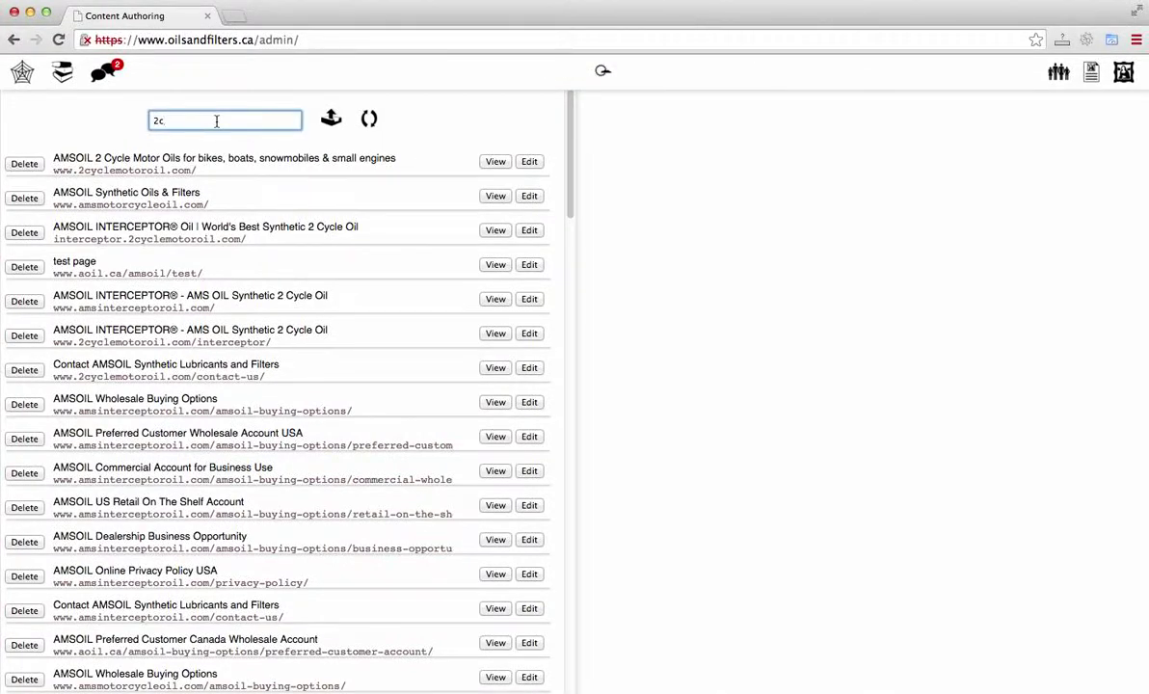
type("y")
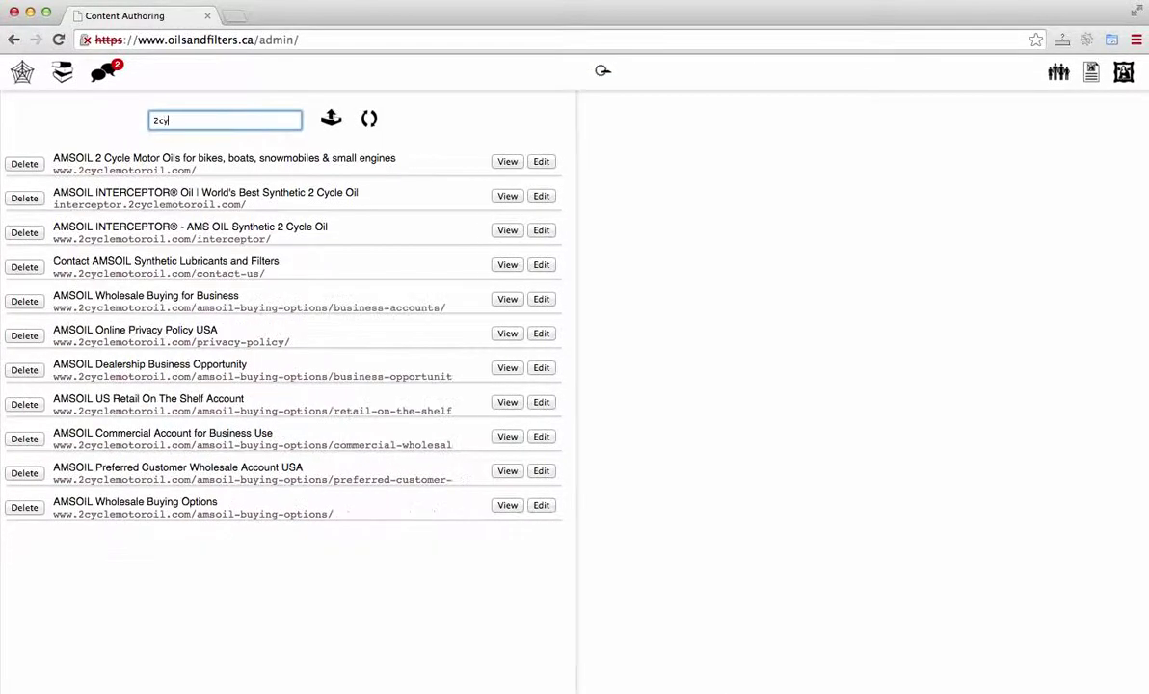
left_click(332, 120)
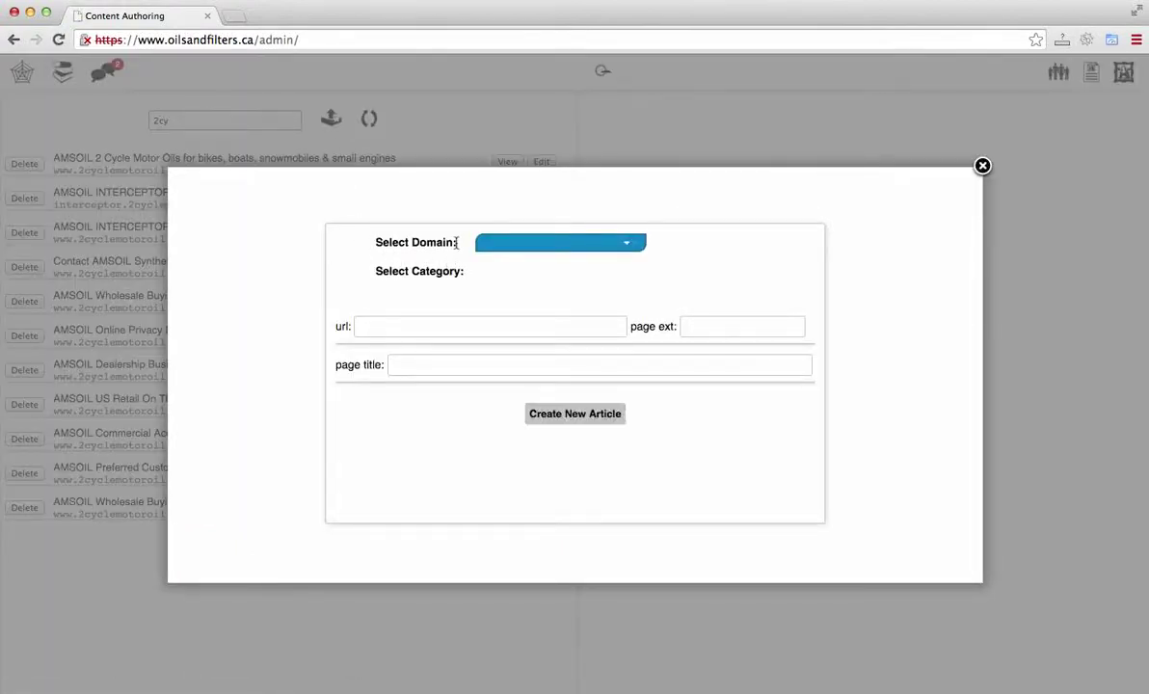
left_click(518, 249)
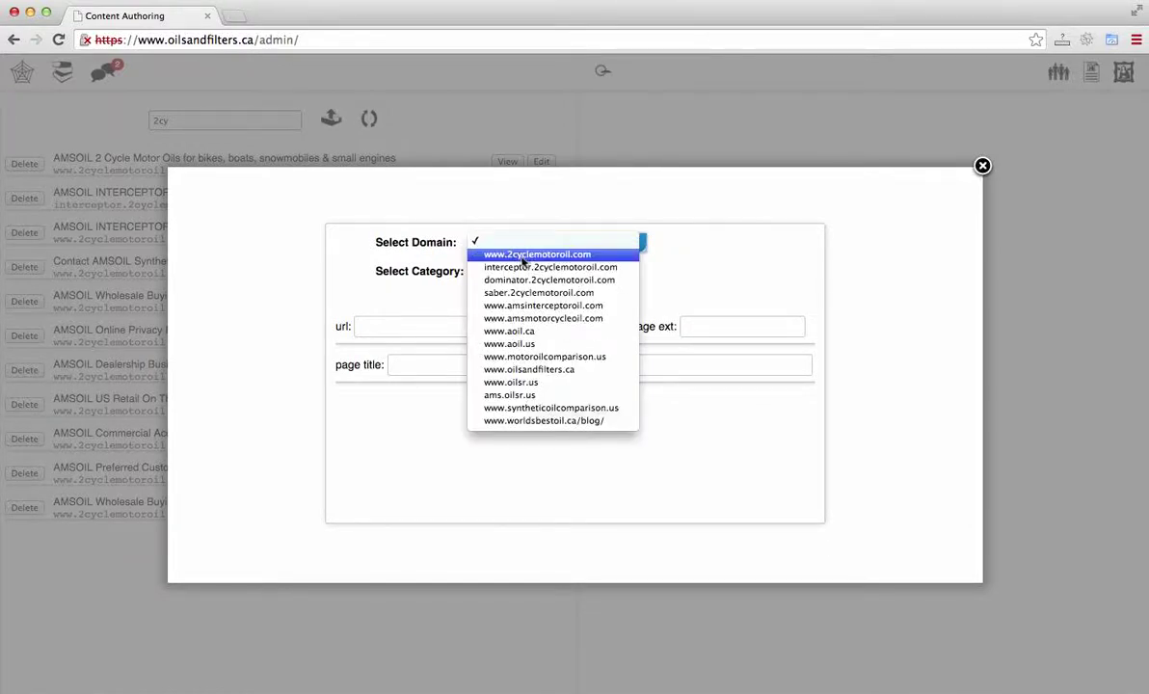
left_click(518, 254)
Enter new-page as the new article's URL.
left_click(474, 333)
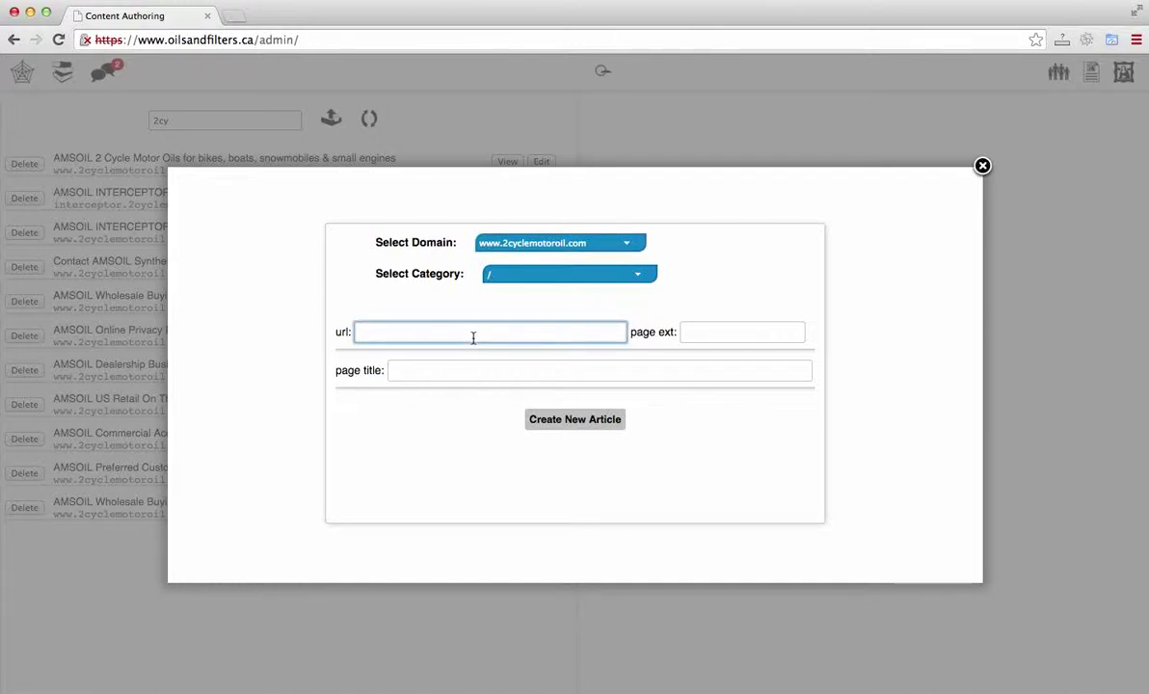
type("new")
key("Down")
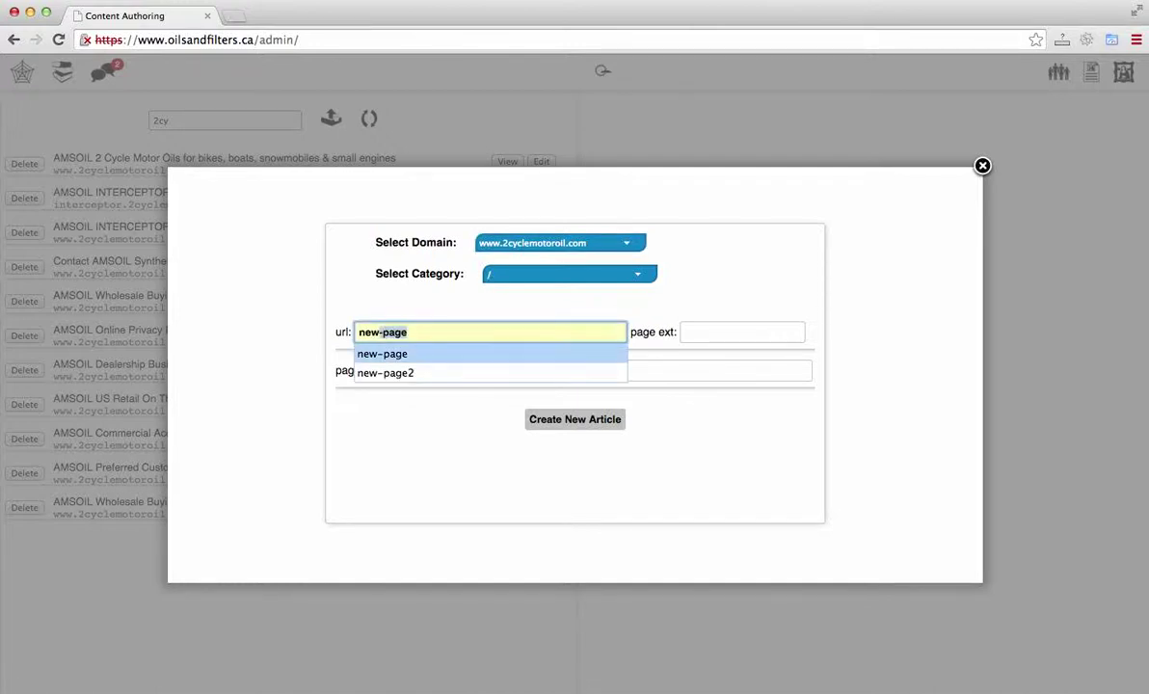
key("Return")
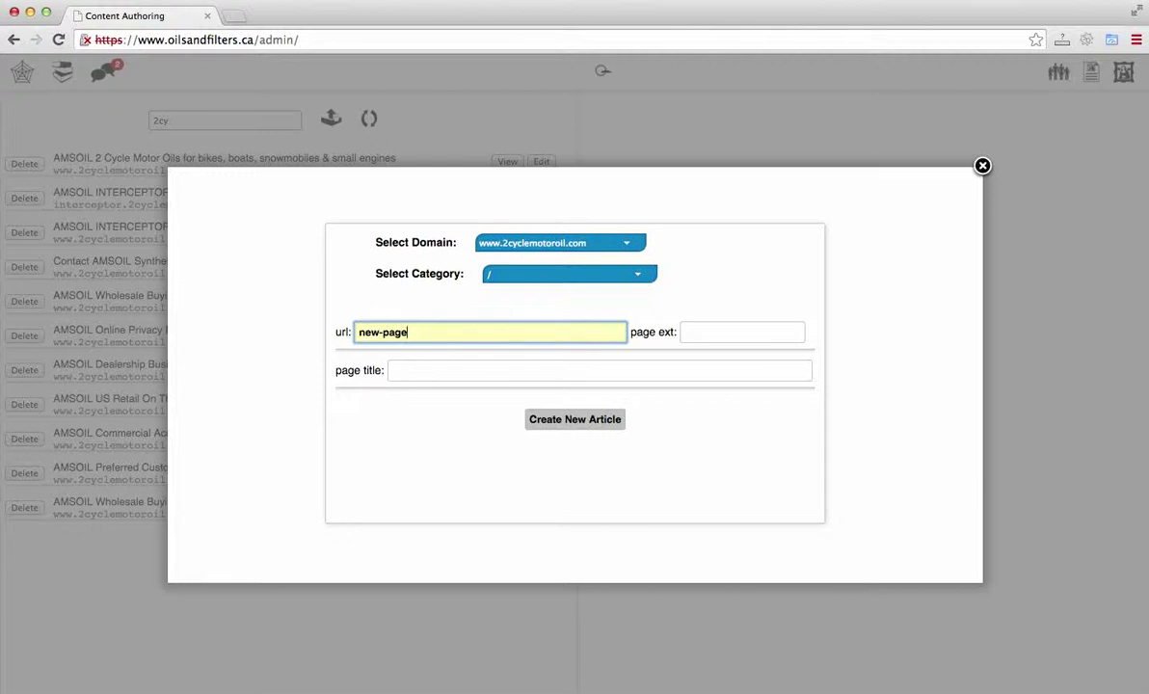
Set the new article's category to /small-engines/winter-storage/ and replace its URL with fuel-treatment-for-storage.
left_click(639, 279)
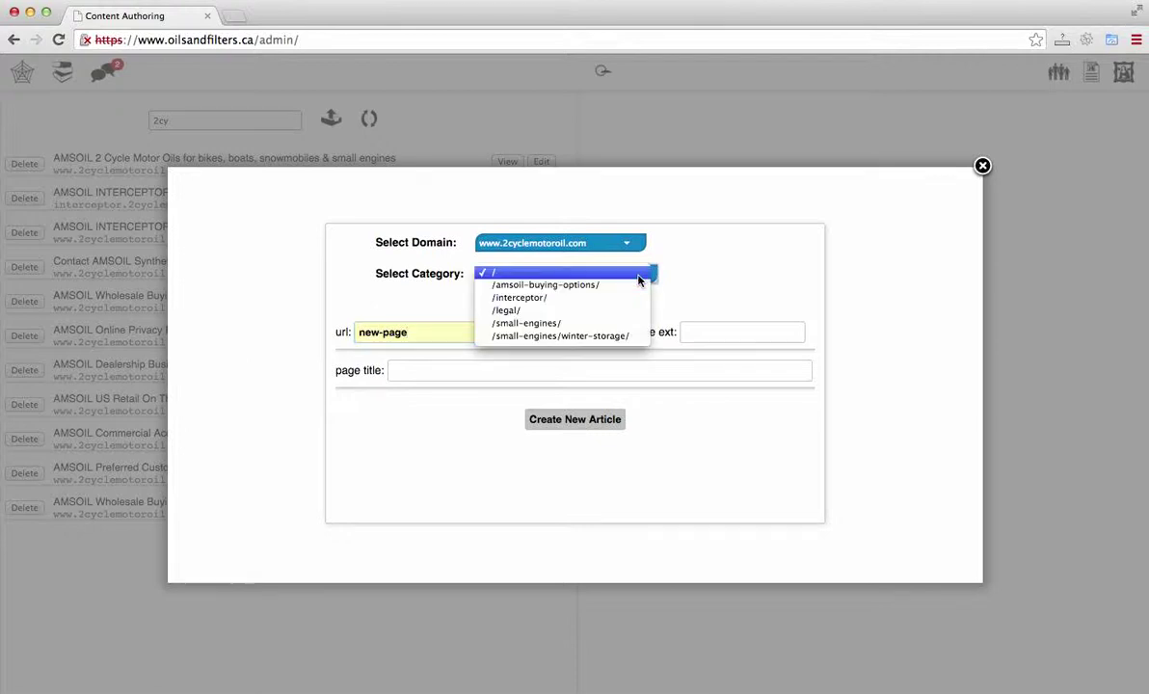
left_click(640, 338)
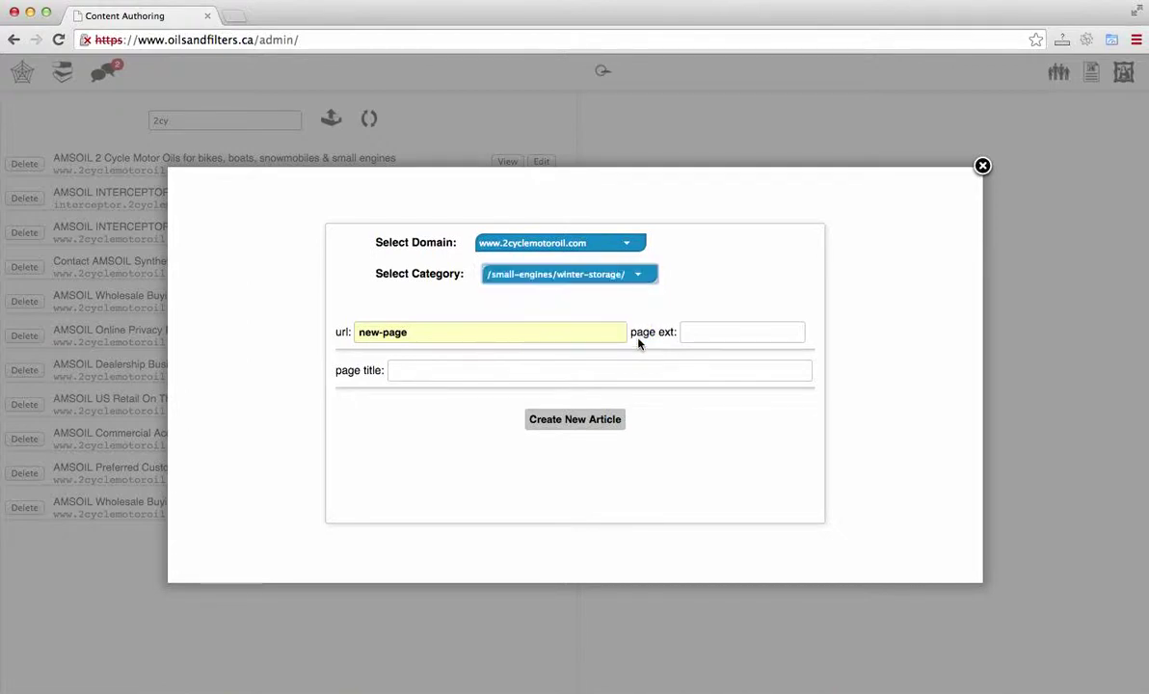
left_click(482, 333)
type("new-page")
key("BackSpace")
key("BackSpace")
key("BackSpace")
key("BackSpace")
key("BackSpace")
key("BackSpace")
key("BackSpace")
key("BackSpace")
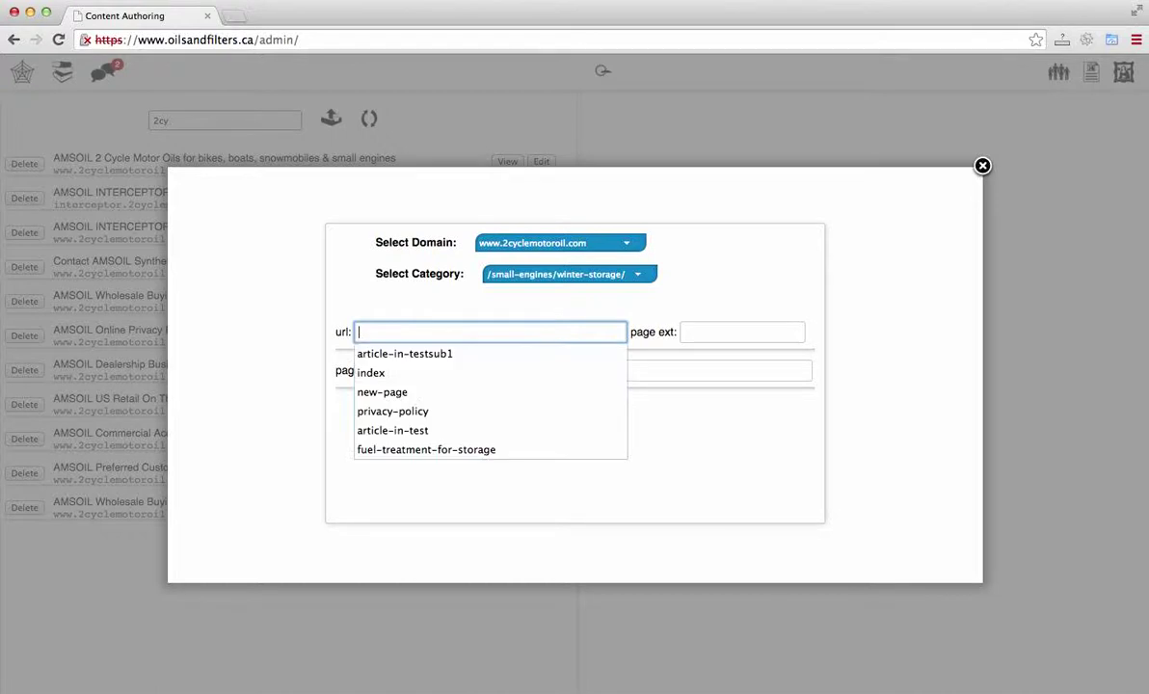
left_click(441, 451)
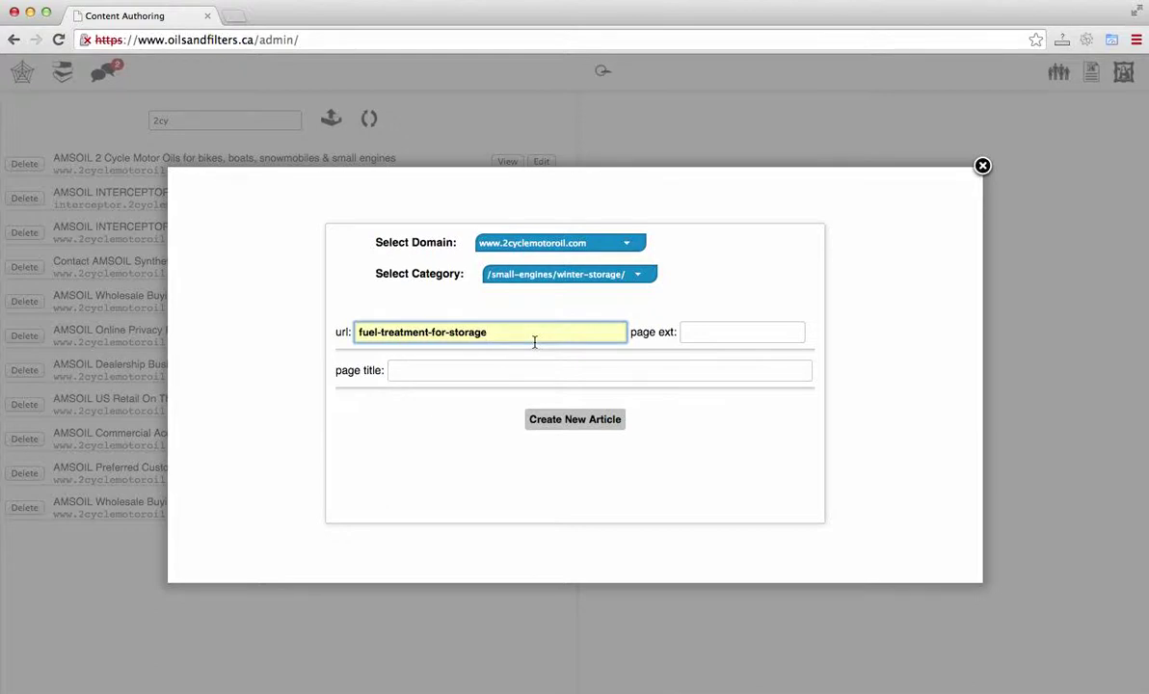
Give the new article the page title "Using Fuel Stabilizer".
left_click(519, 370)
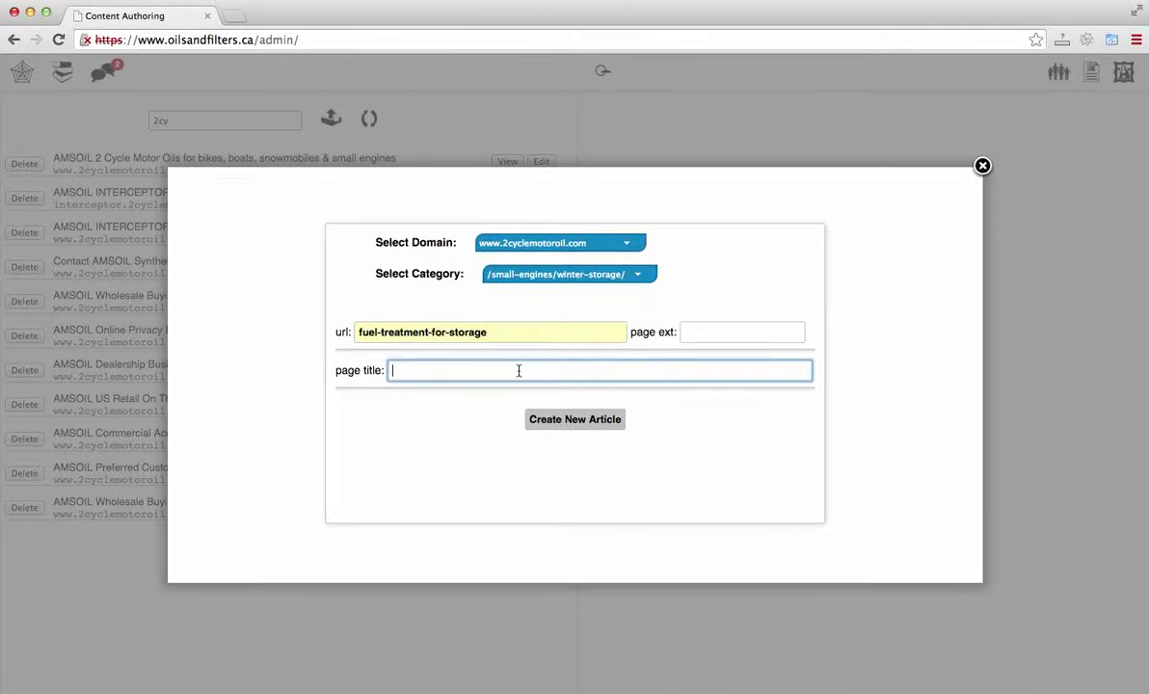
type("Us")
type("ign")
key("BackSpace")
key("BackSpace")
key("BackSpace")
key("BackSpace")
key("BackSpace")
type("ing Fuel Stabilizer")
key("BackSpace")
left_click(726, 334)
type("2")
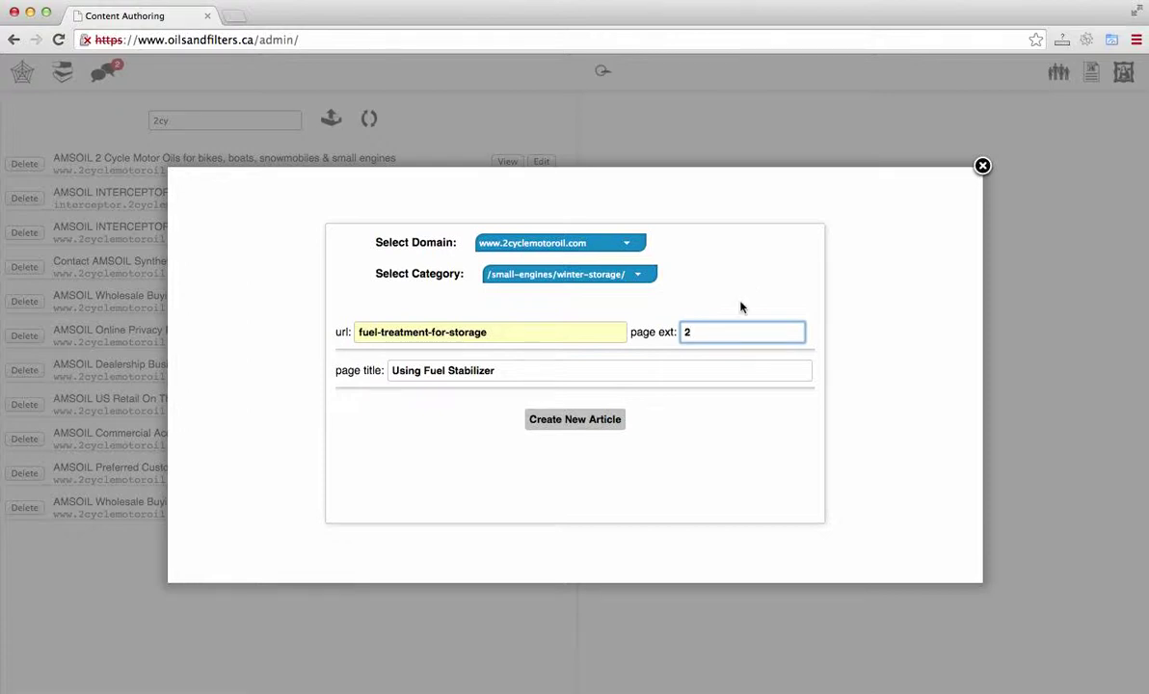
key("BackSpace")
Create the new article and view the resulting Using Fuel Stabilizer page.
left_click(581, 420)
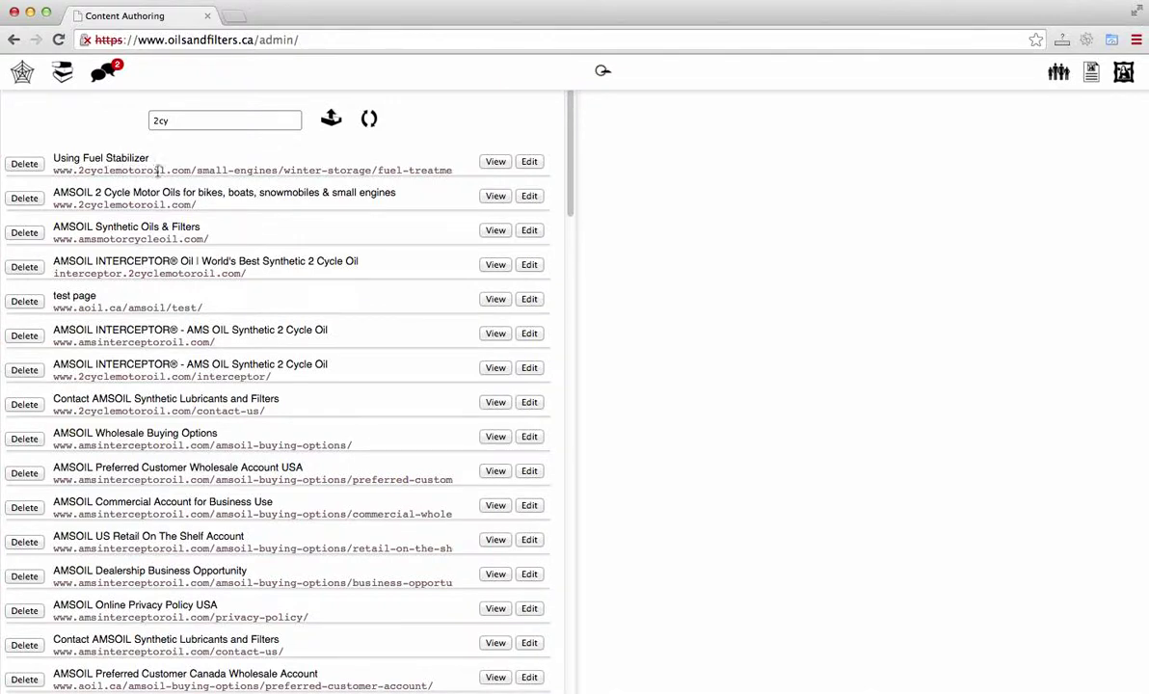
left_click(495, 162)
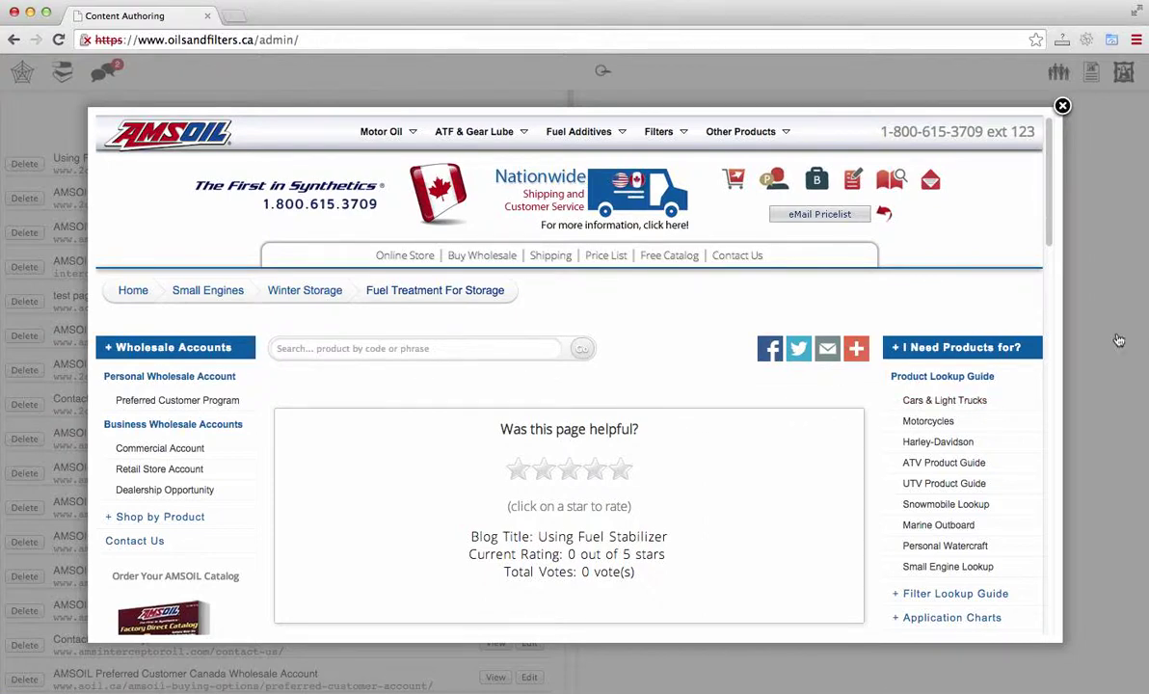
left_click(1062, 105)
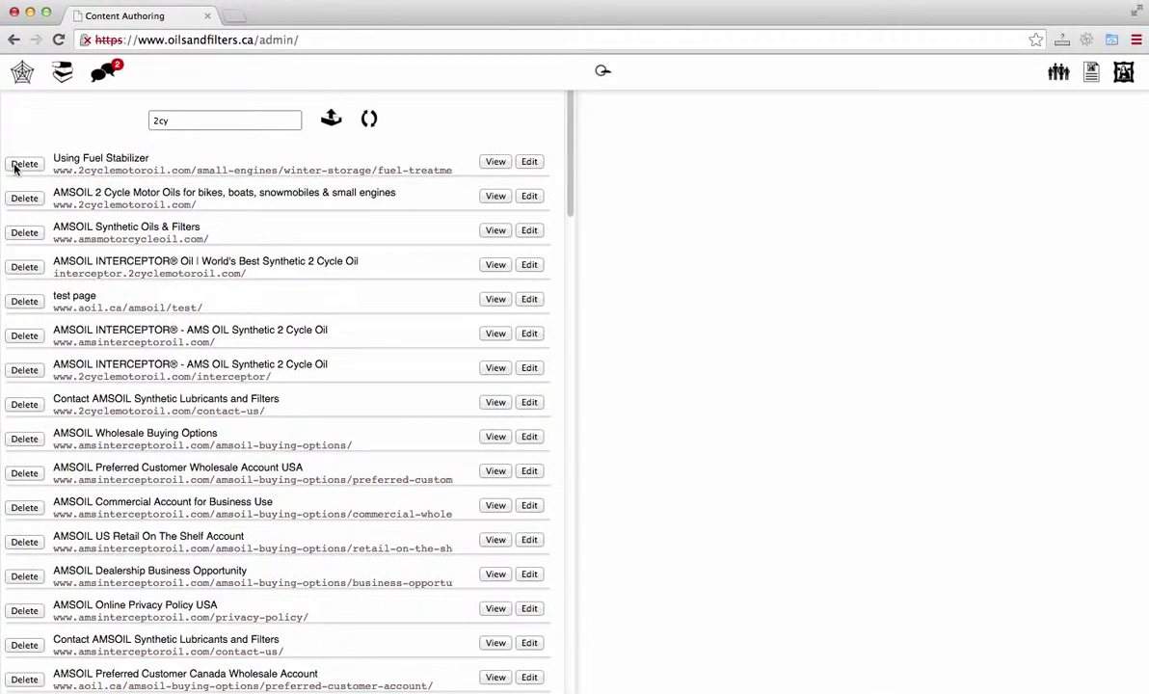
Open the Using Fuel Stabilizer article for editing and place the cursor in its empty body.
left_click(530, 162)
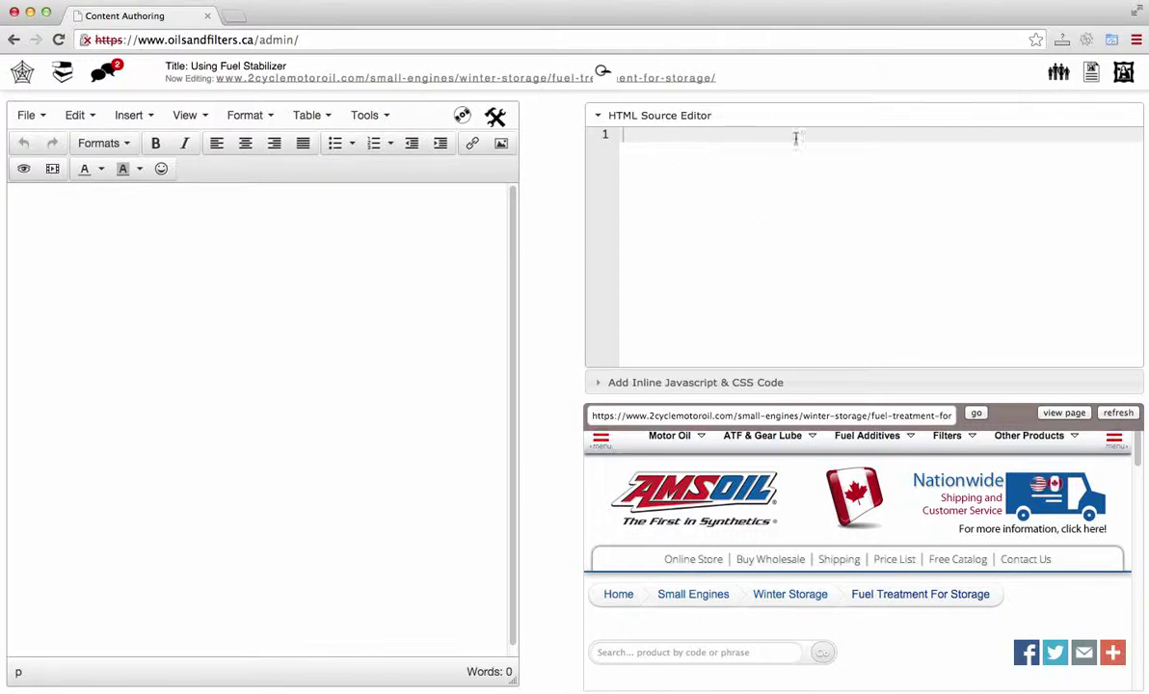
left_click(218, 253)
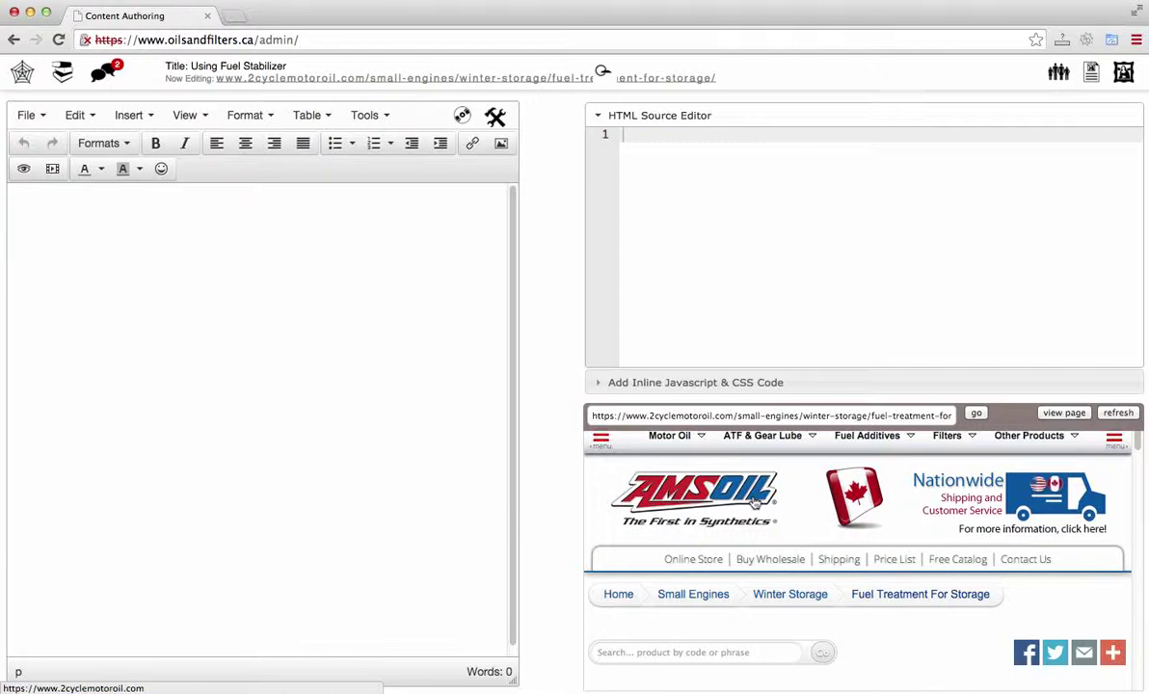
Examine the article's embedded page preview and its enlarged page view.
scroll(755, 501, "down", 5)
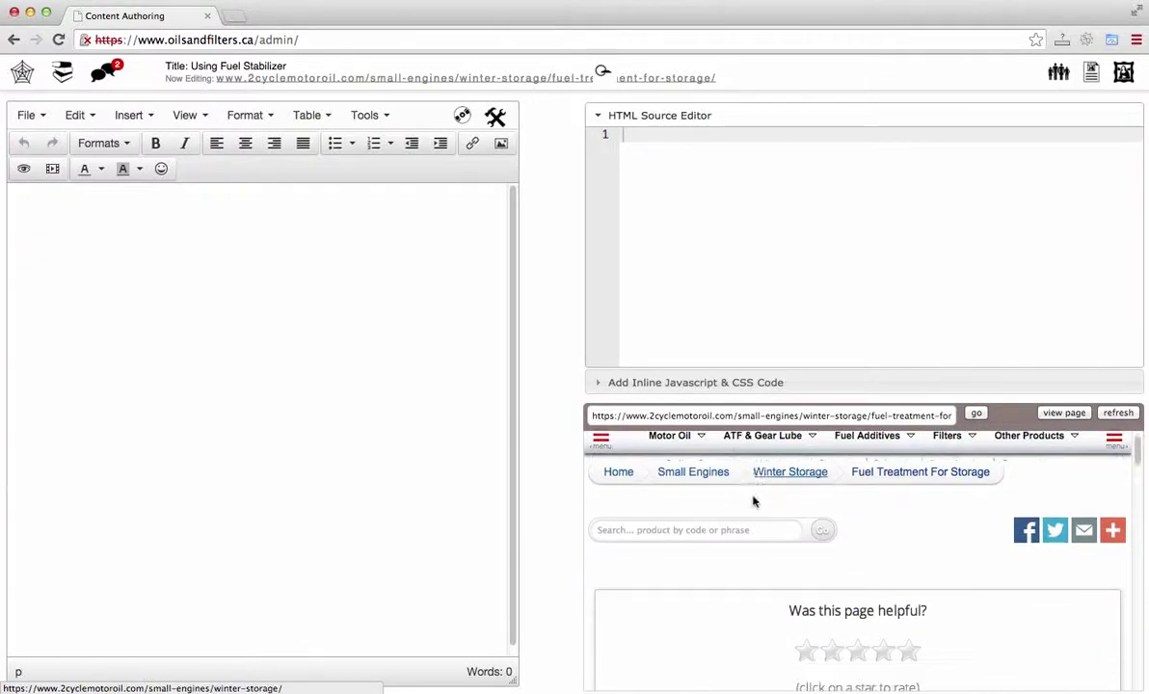
scroll(754, 501, "down", 2)
scroll(755, 500, "up", 4)
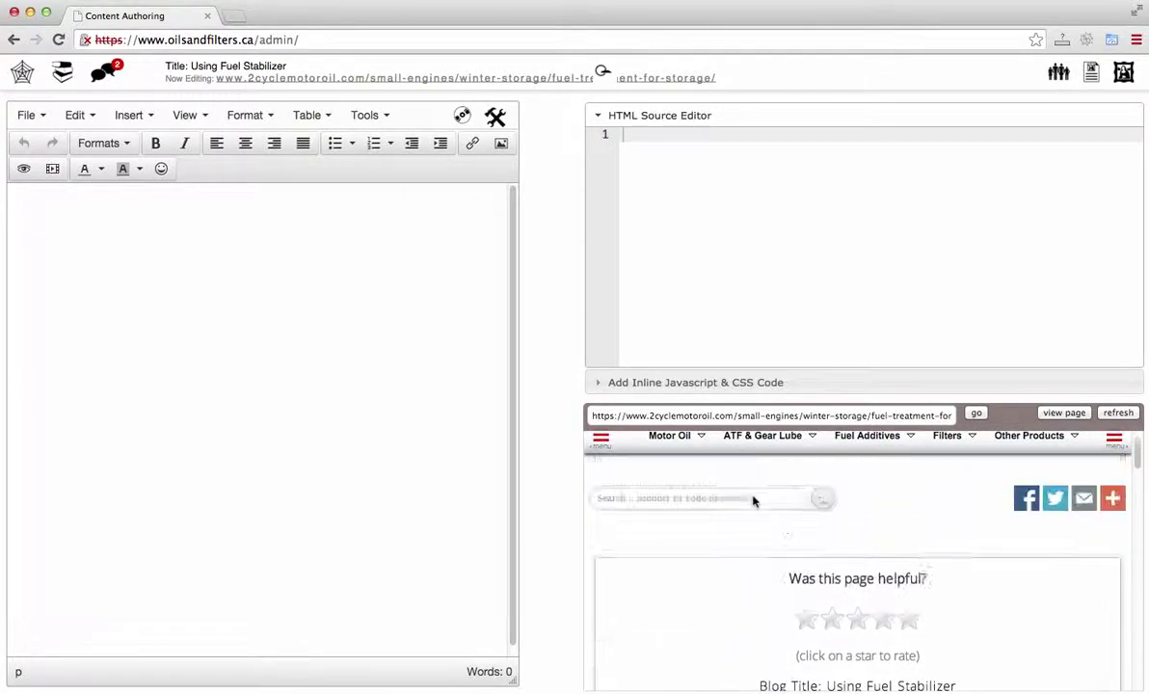
scroll(754, 500, "down", 1)
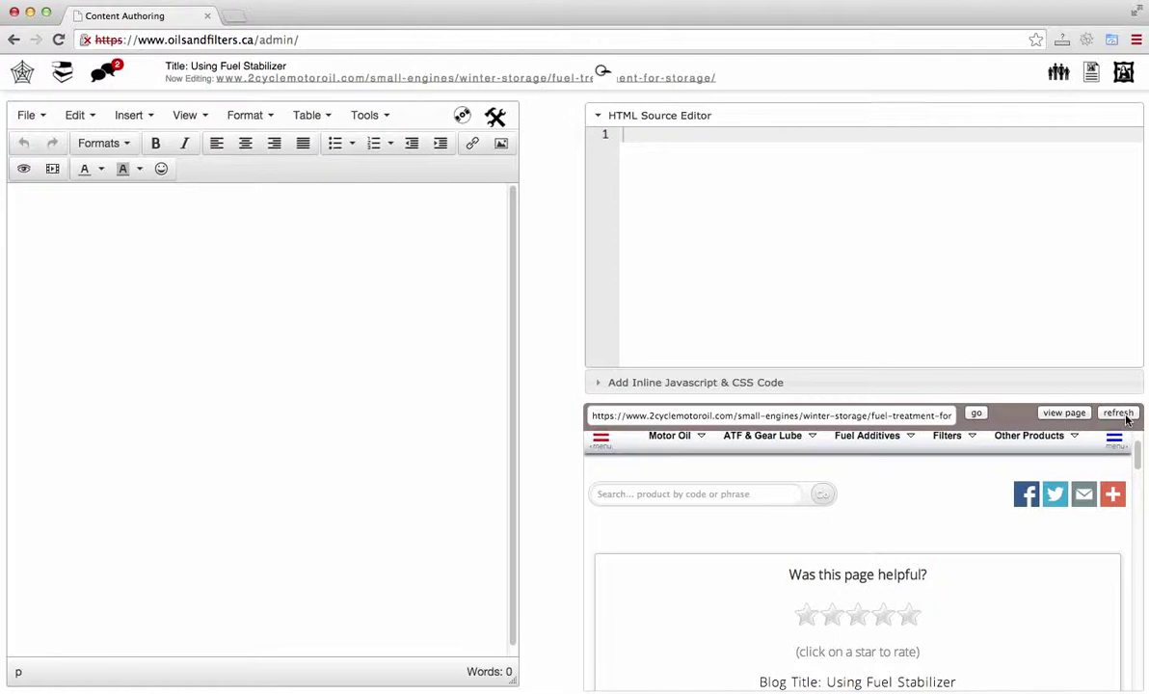
left_click(1077, 420)
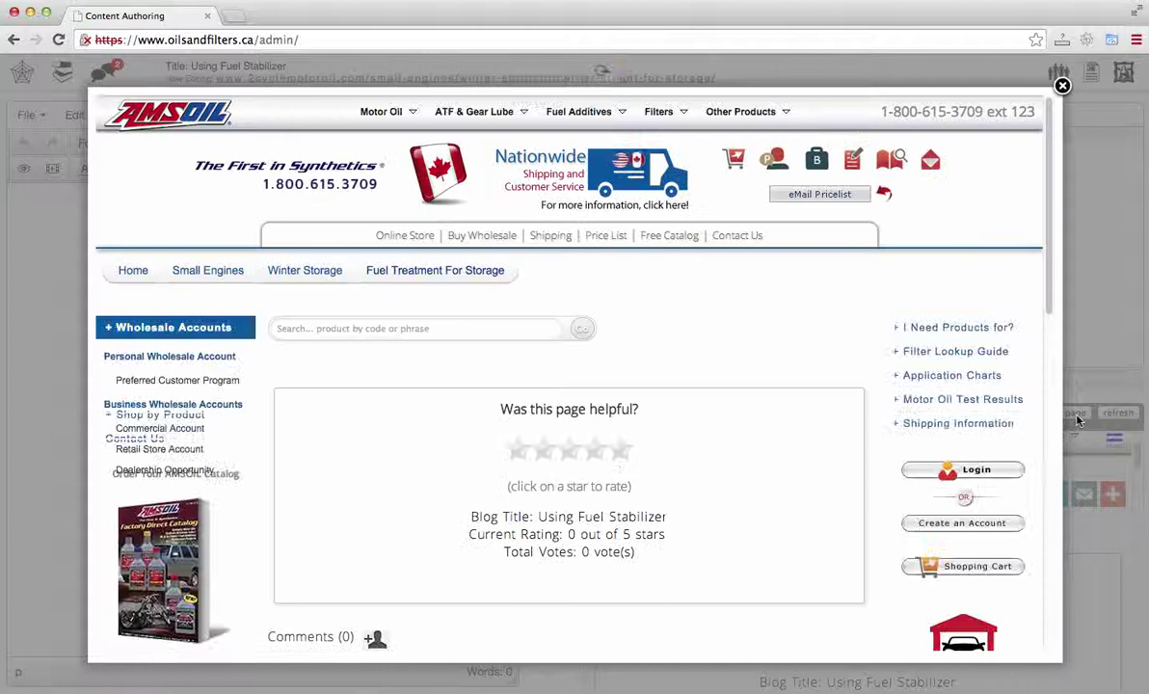
left_click(1063, 86)
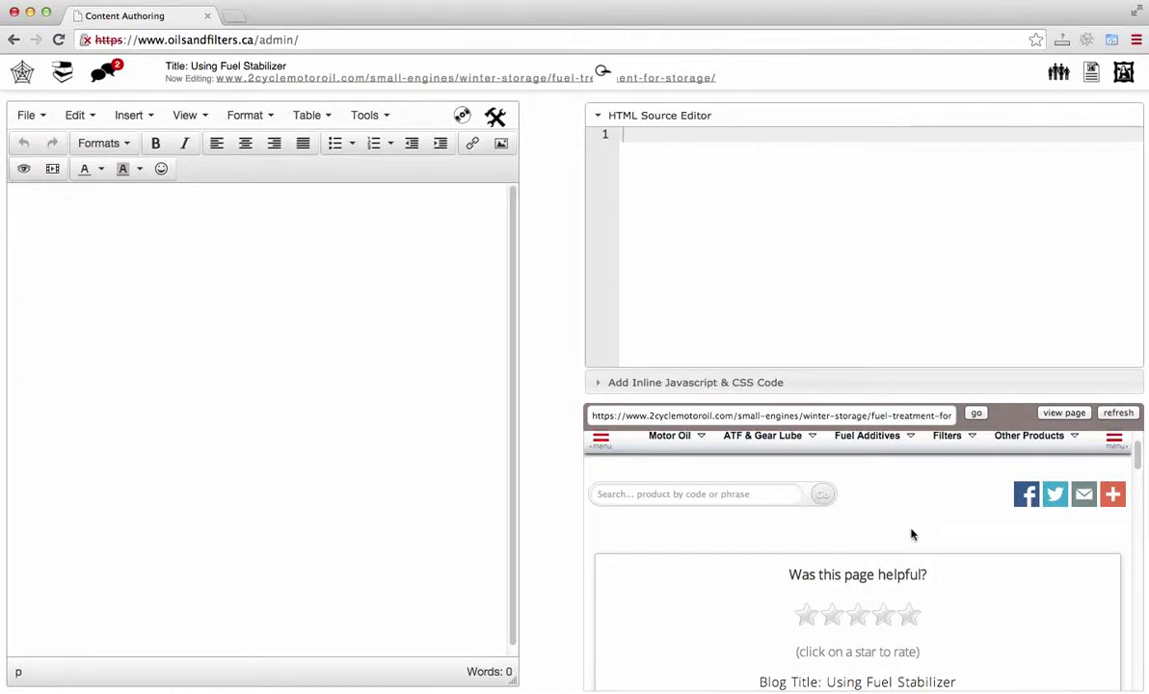
Write the line "Using Fuel Stabilizer before winter storage" in the empty article body.
left_click(166, 358)
type("Using Fu")
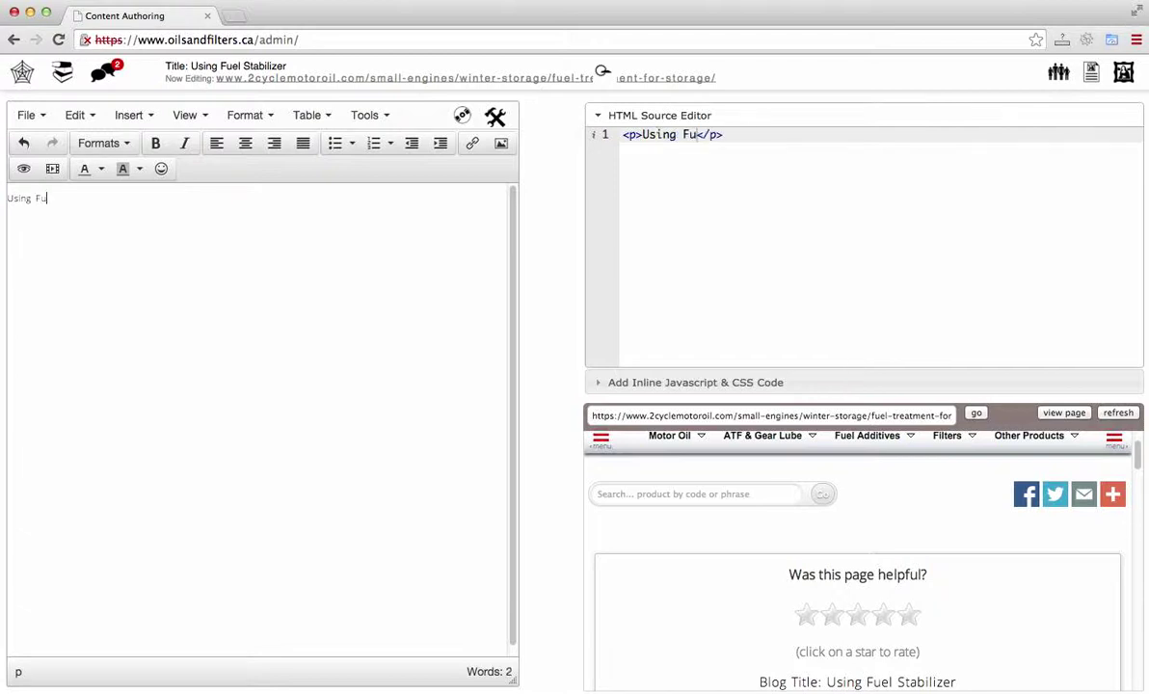
type("el Stabil")
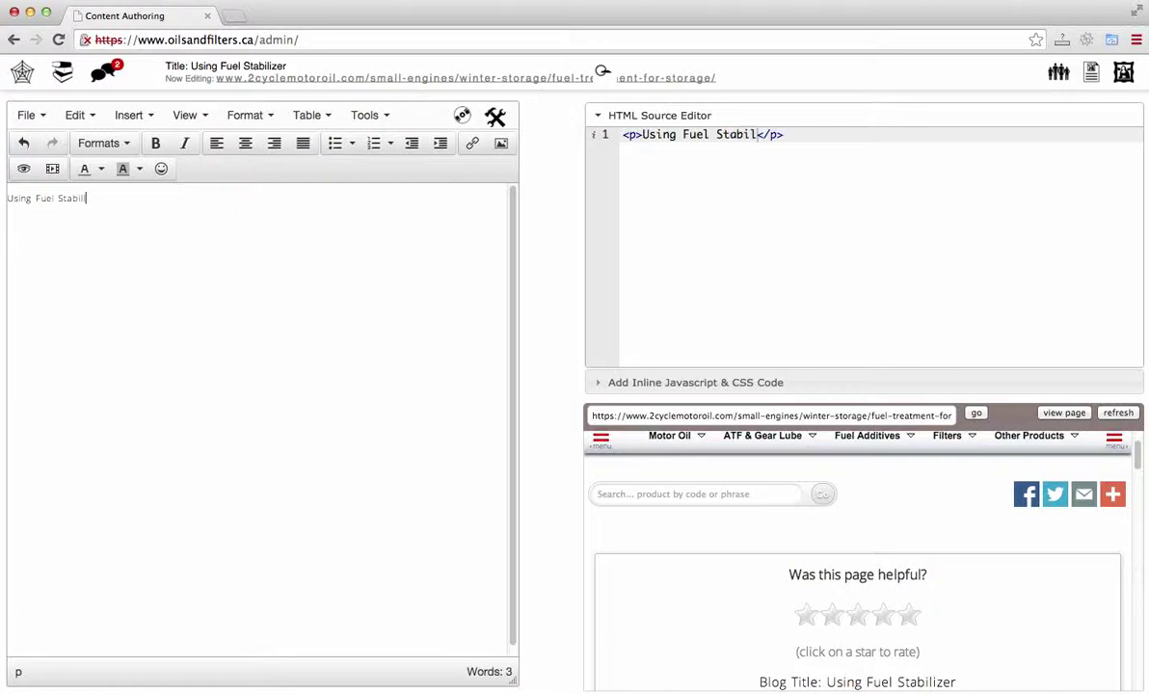
type("izer before ")
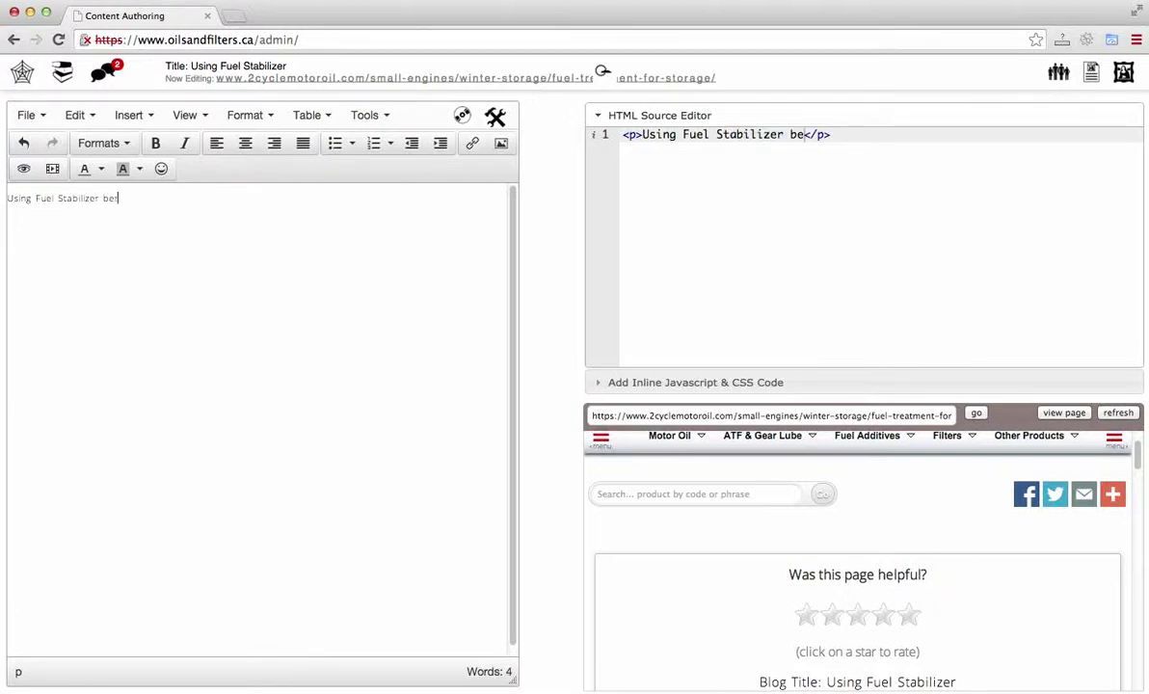
type("wint")
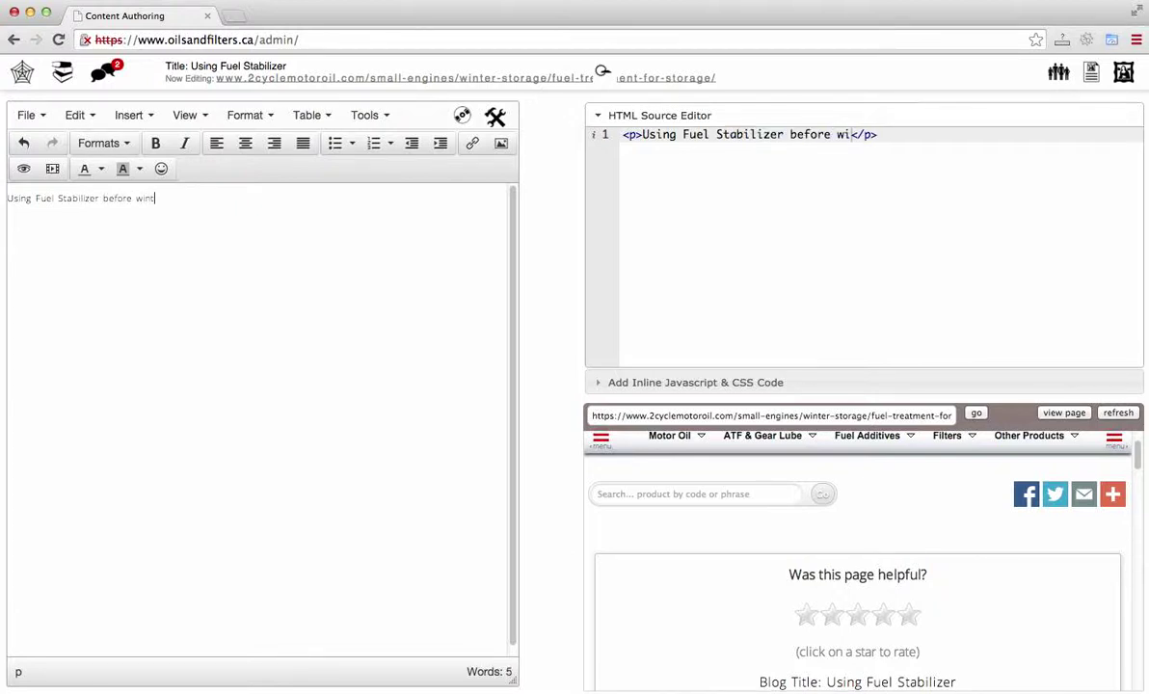
type("er sto")
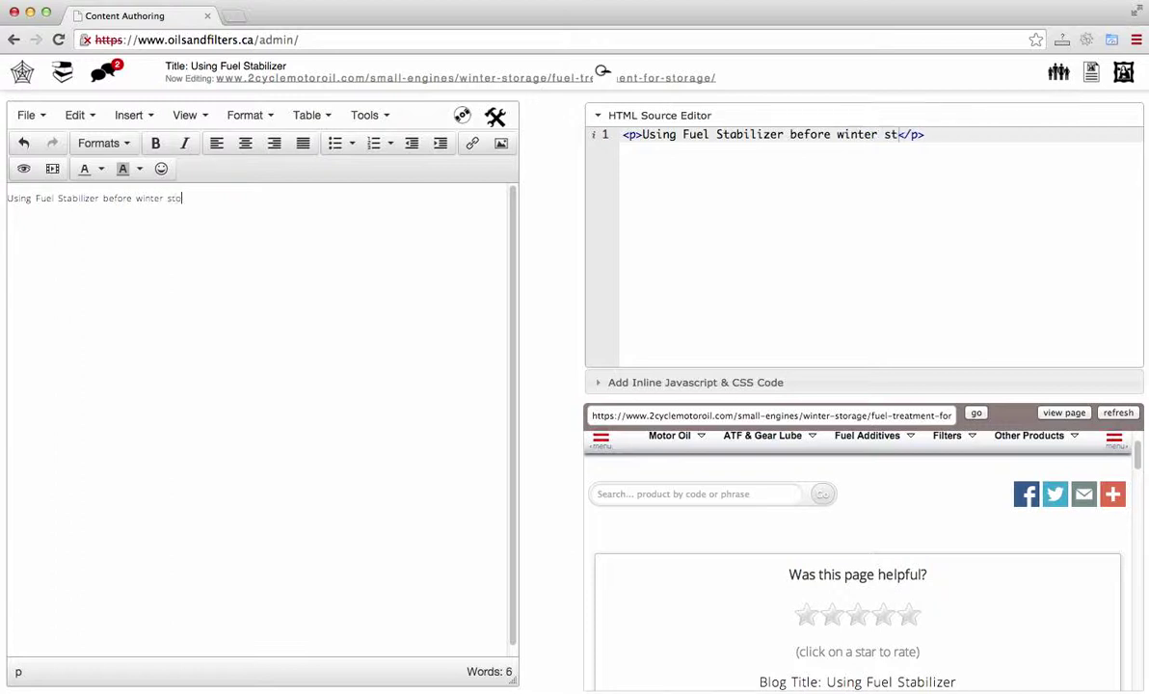
type("rage")
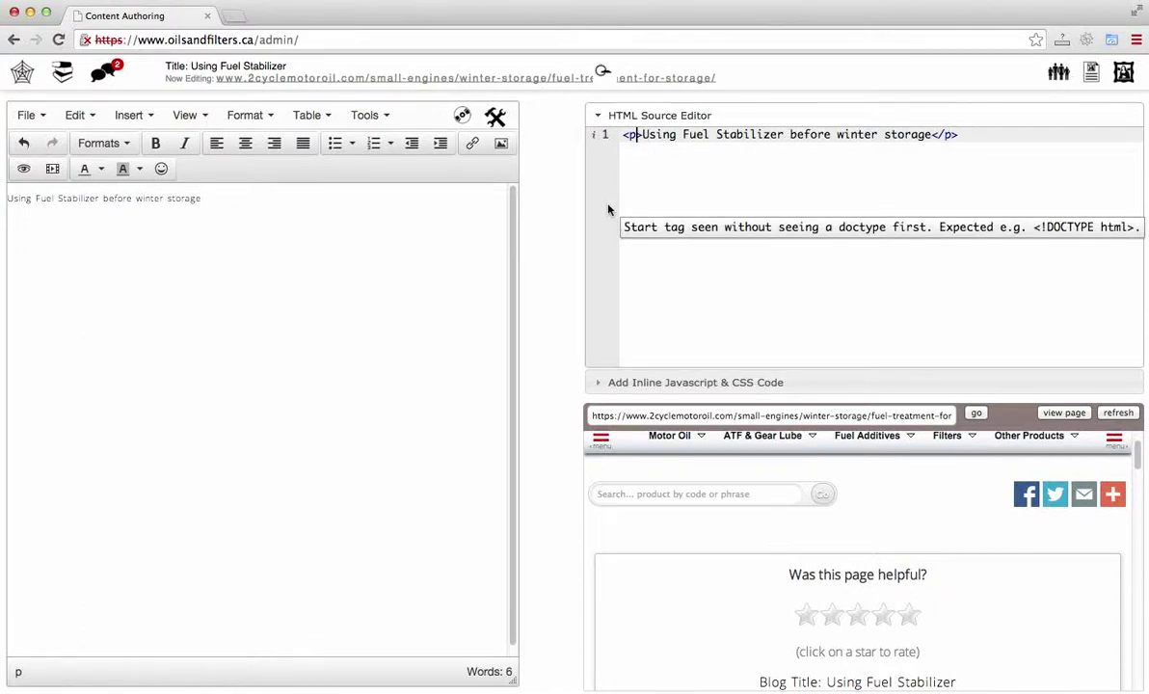
Turn the article's paragraph line into an h1 heading by replacing its opening and closing p tags in the HTML source.
key("BackSpace")
type("h1>")
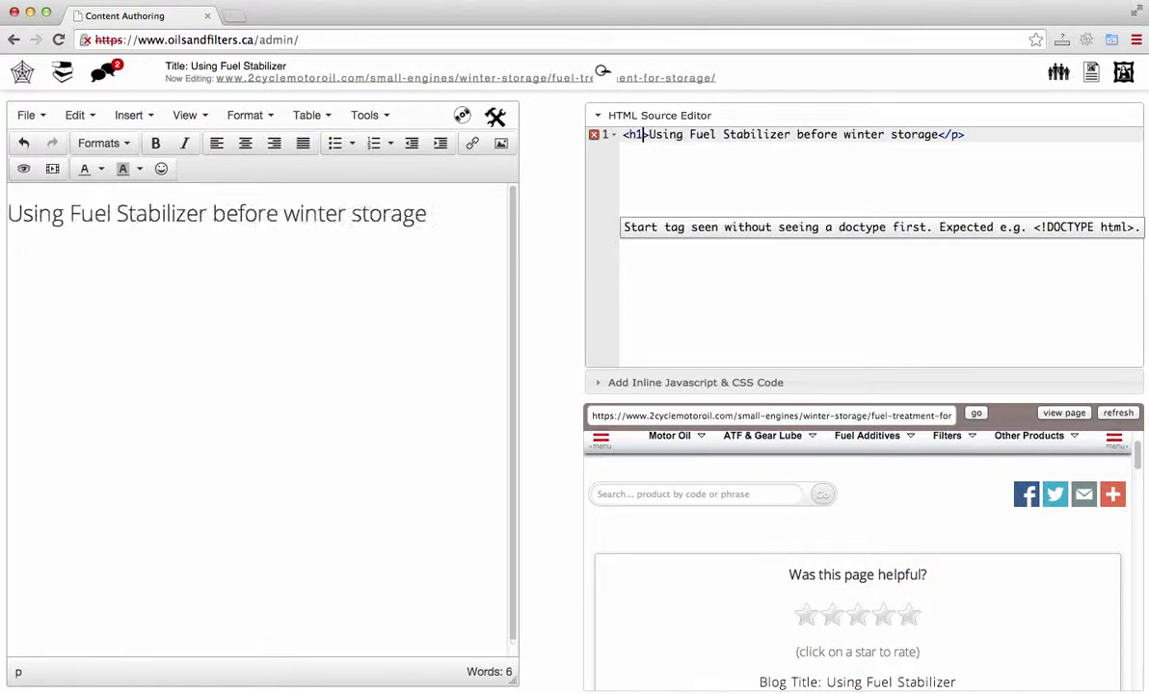
left_click(951, 135)
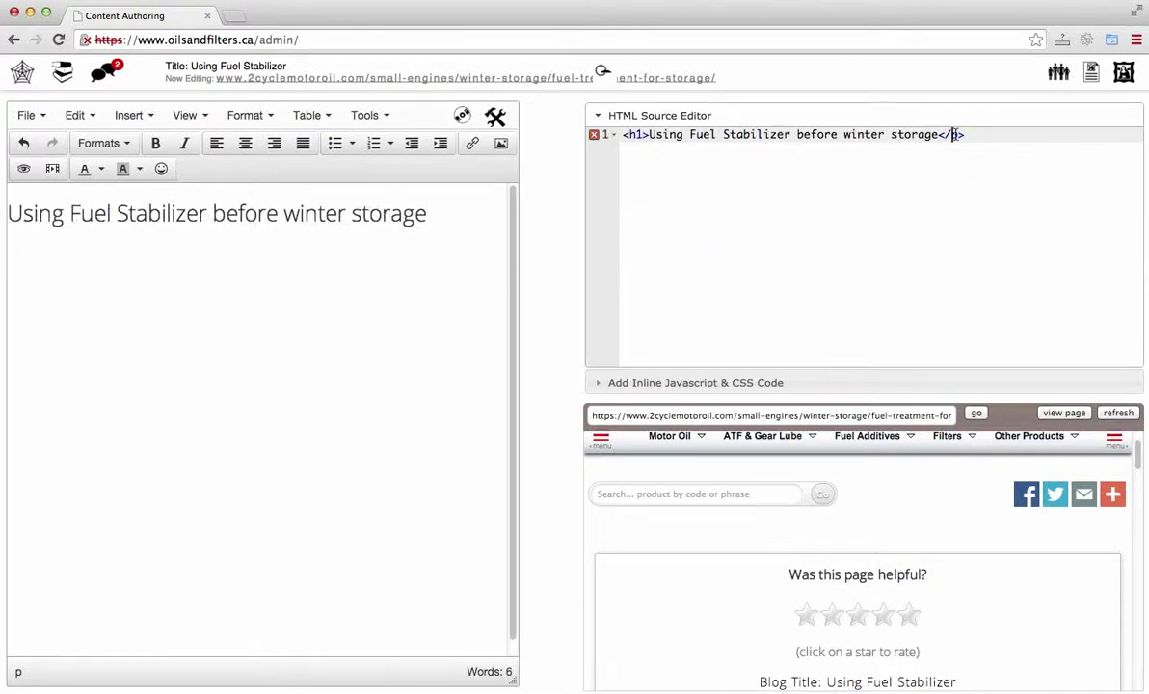
key("Delete")
key("Delete")
type(">")
type("h1")
Add the attribute class="divider" to the opening h1 tag in the HTML source.
type("cl")
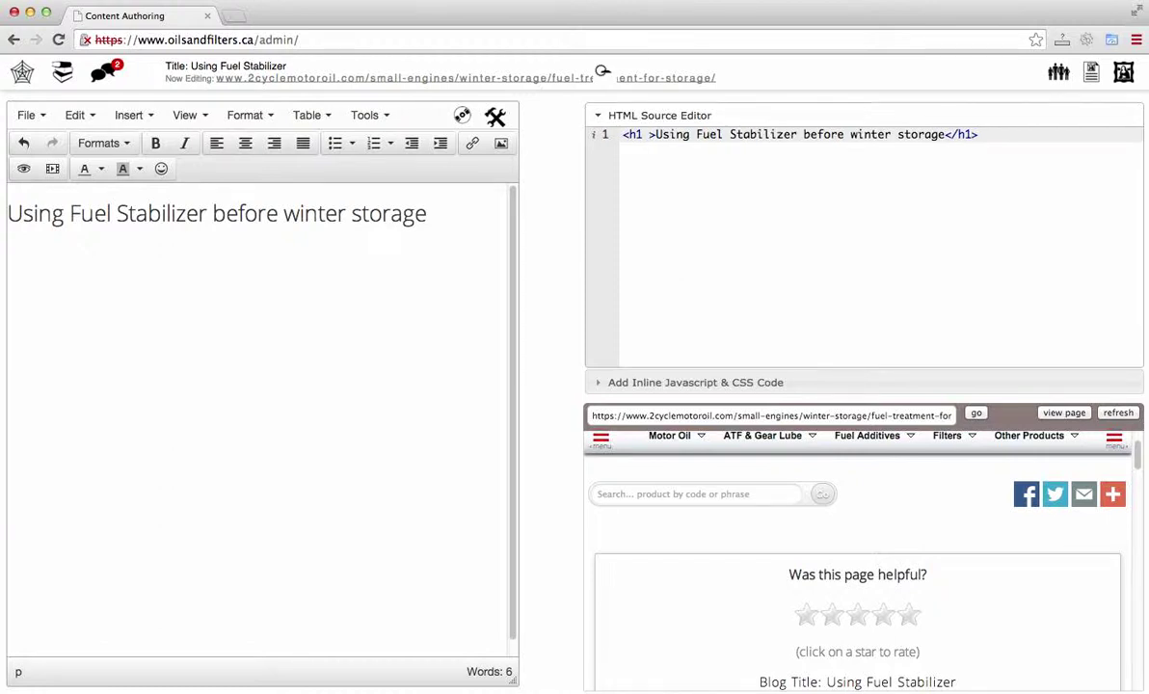
type("ass")
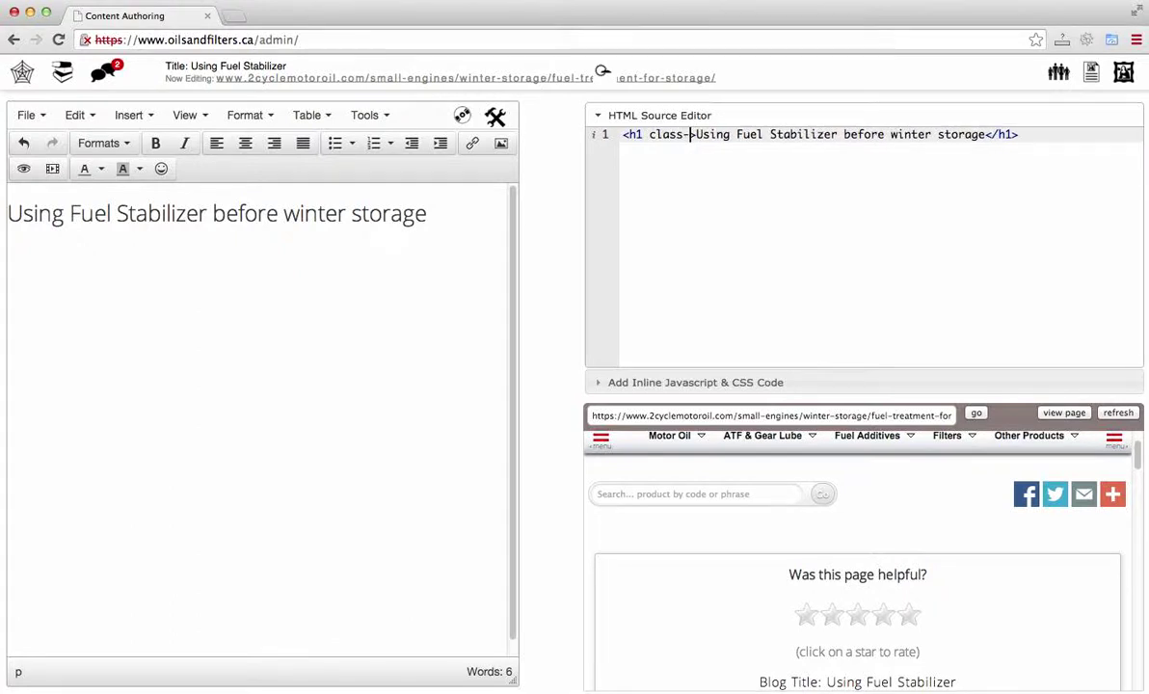
type("=\"")
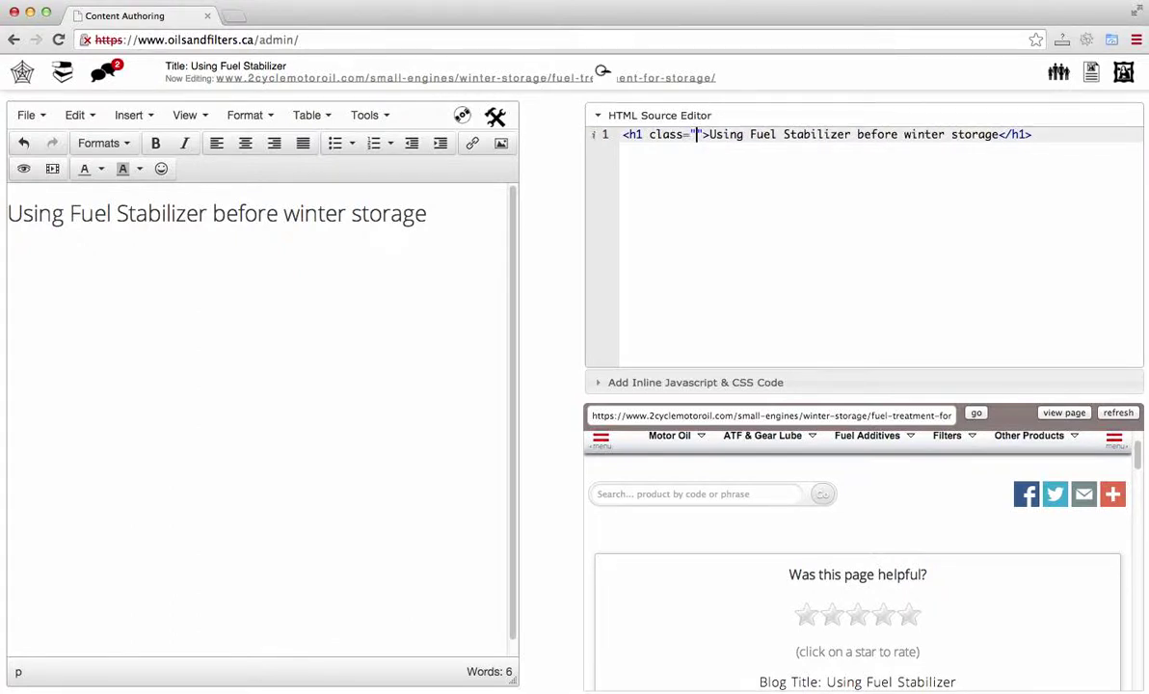
type("divider")
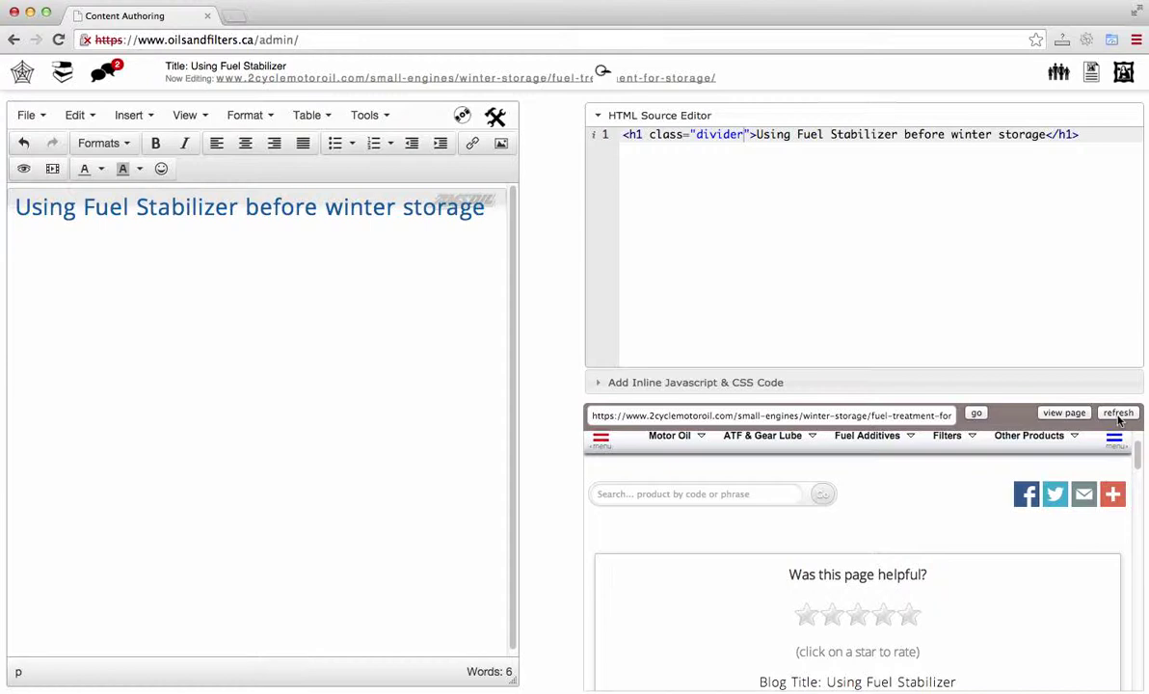
View the enlarged page to examine the styled heading, then close the page view.
left_click(1055, 415)
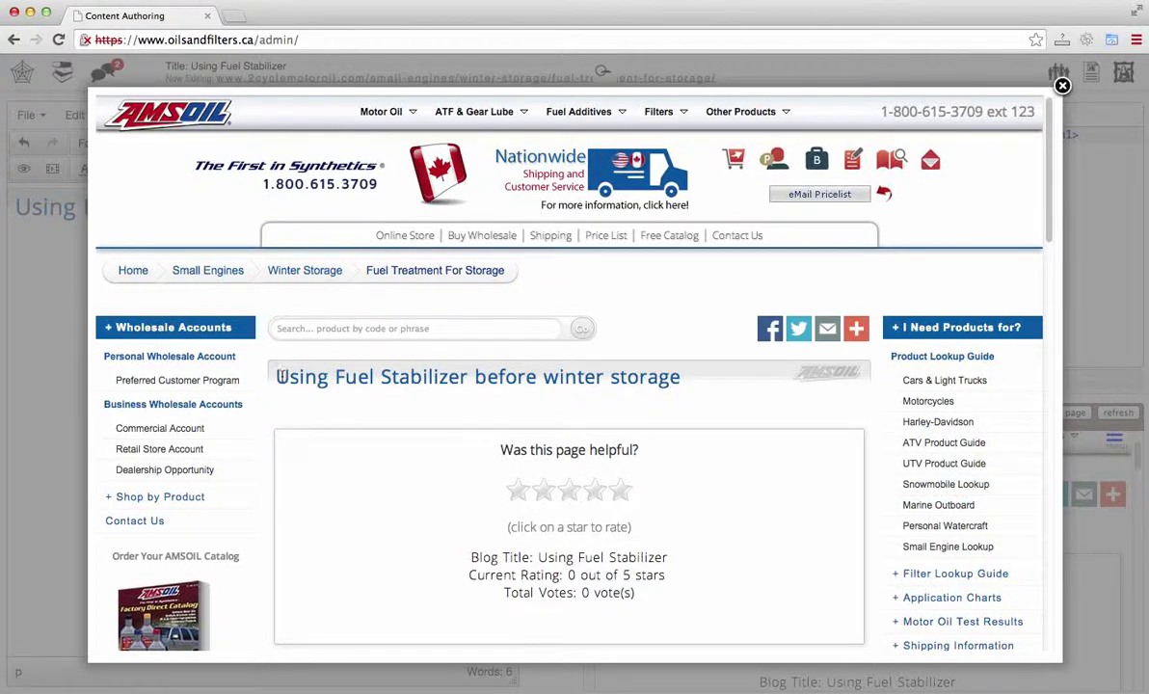
left_click_drag(279, 376, 696, 371)
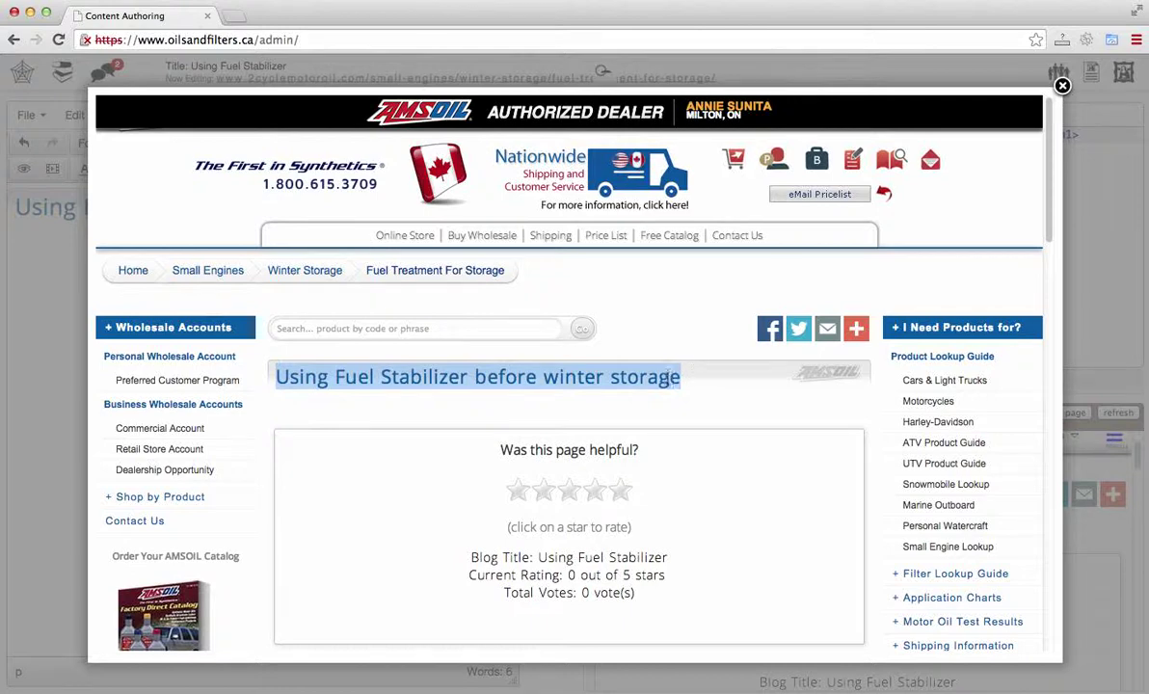
left_click(696, 396)
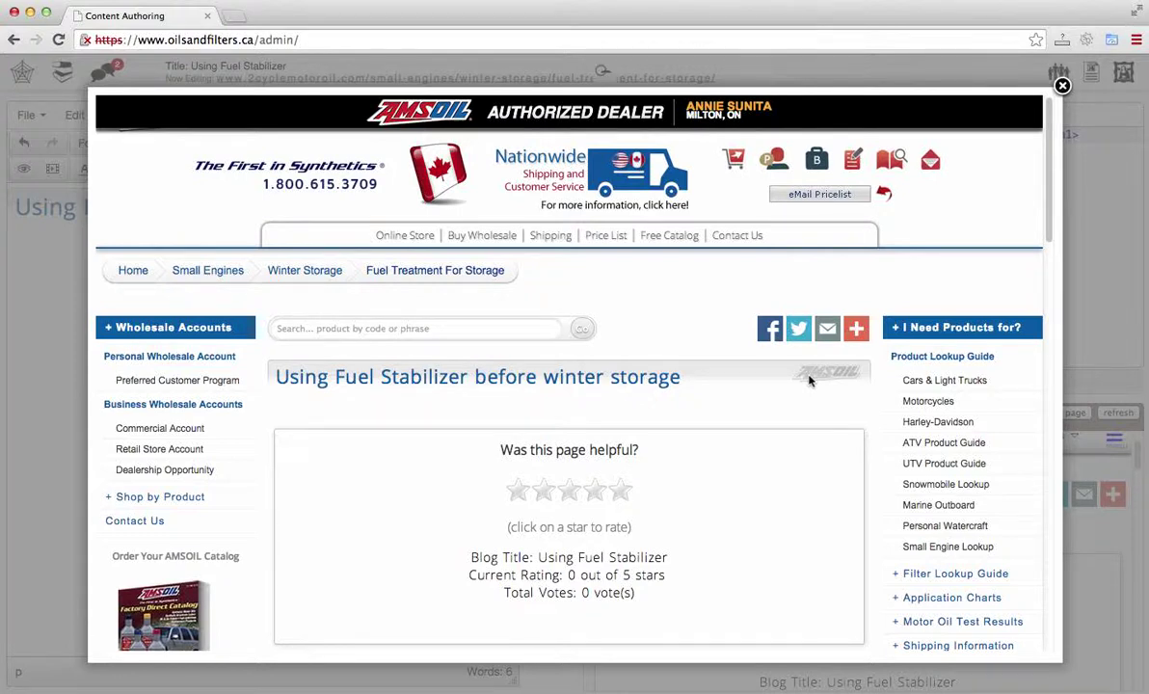
left_click(1063, 87)
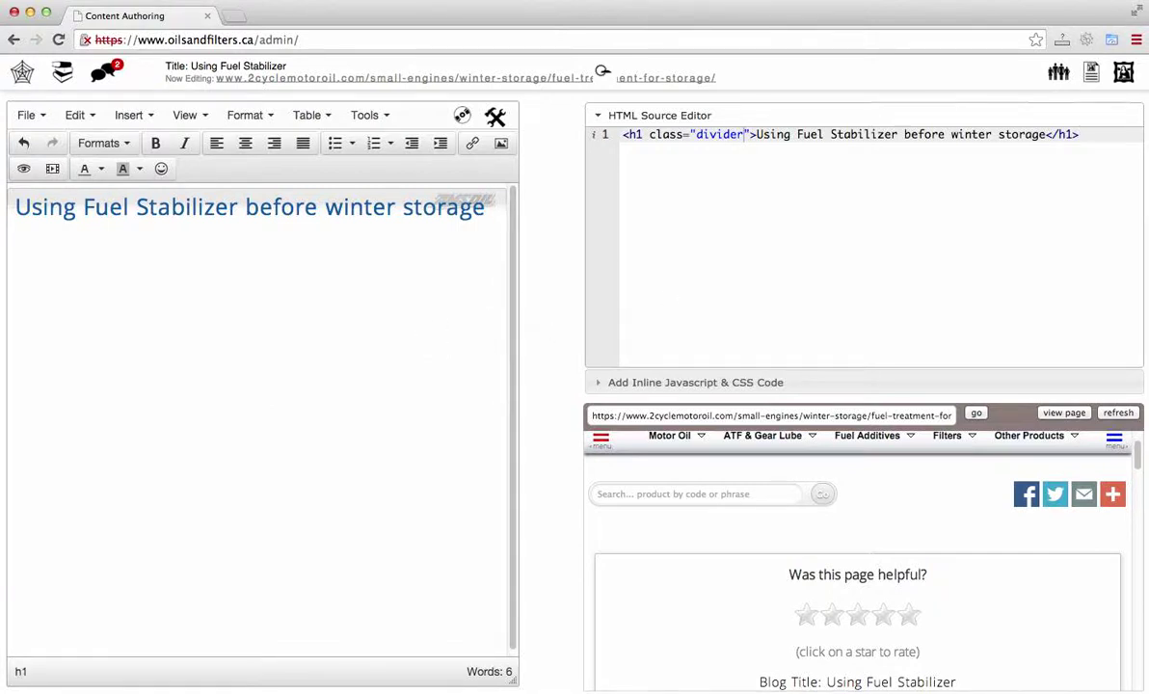
Add three copies of the paragraph on degraded fuel in small engines below the heading, separated from it by an empty line.
key("Return")
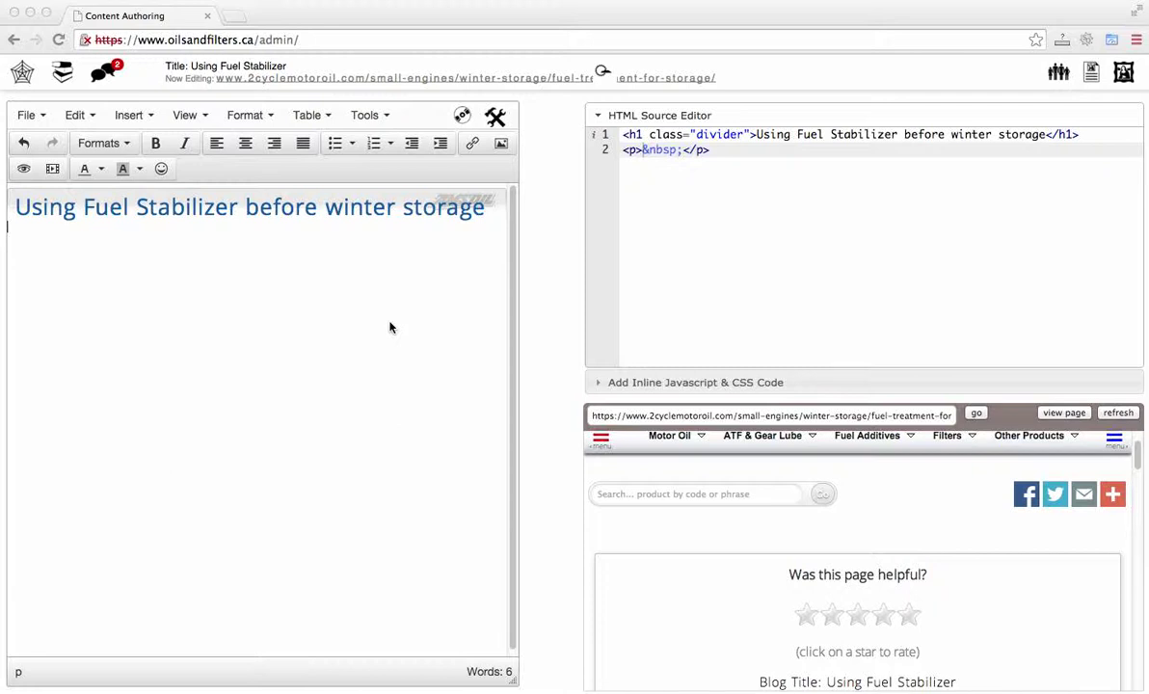
left_click(265, 273)
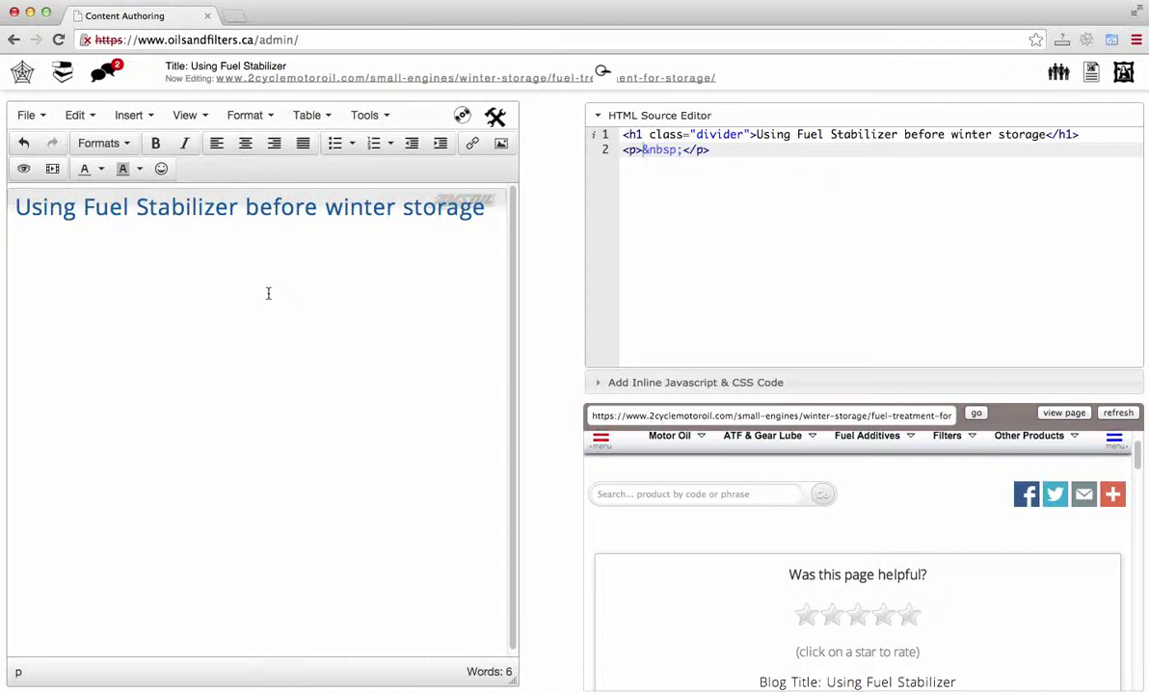
type("Degraded fuel presents a major maintenance issue in small engines and powersports equipment. It can form varnish, gum and insoluble debris that clog carburetors, fuel injectors and fuel filters. Carbon buildup can form on the tops of pistons that leads to pre-ignition, rough idling and poor throttle response. Fuel-related problems are only expected to intensify in the coming years as the ethanol content in pump gasoline continues to increase.")
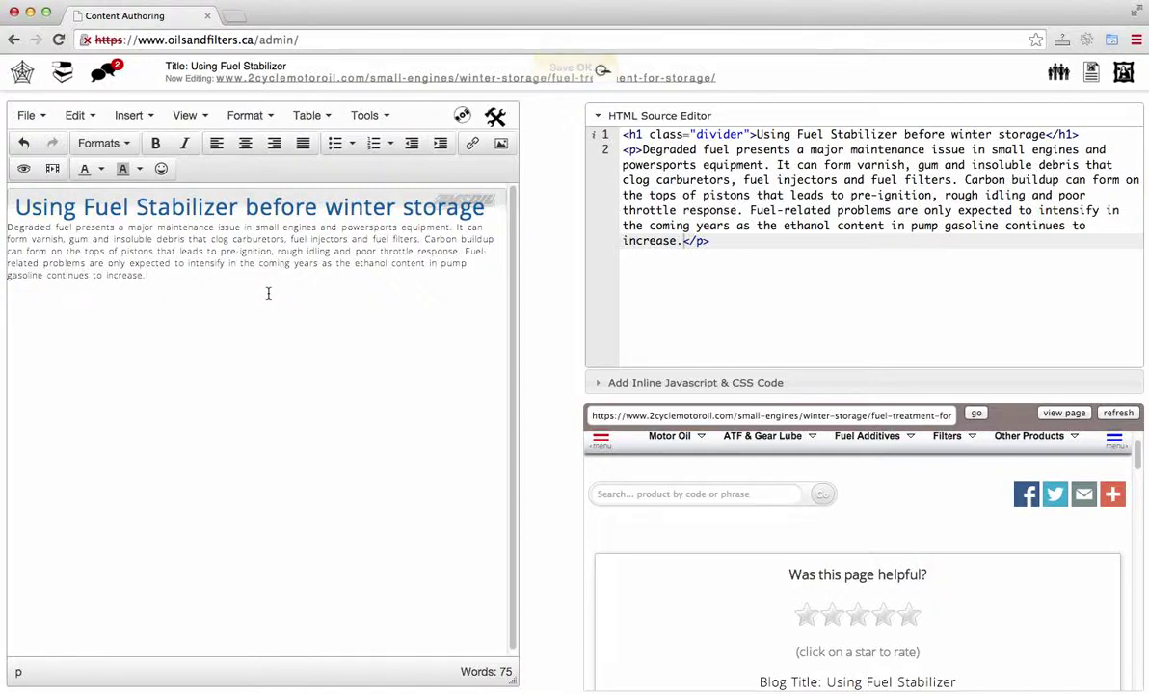
key("Return")
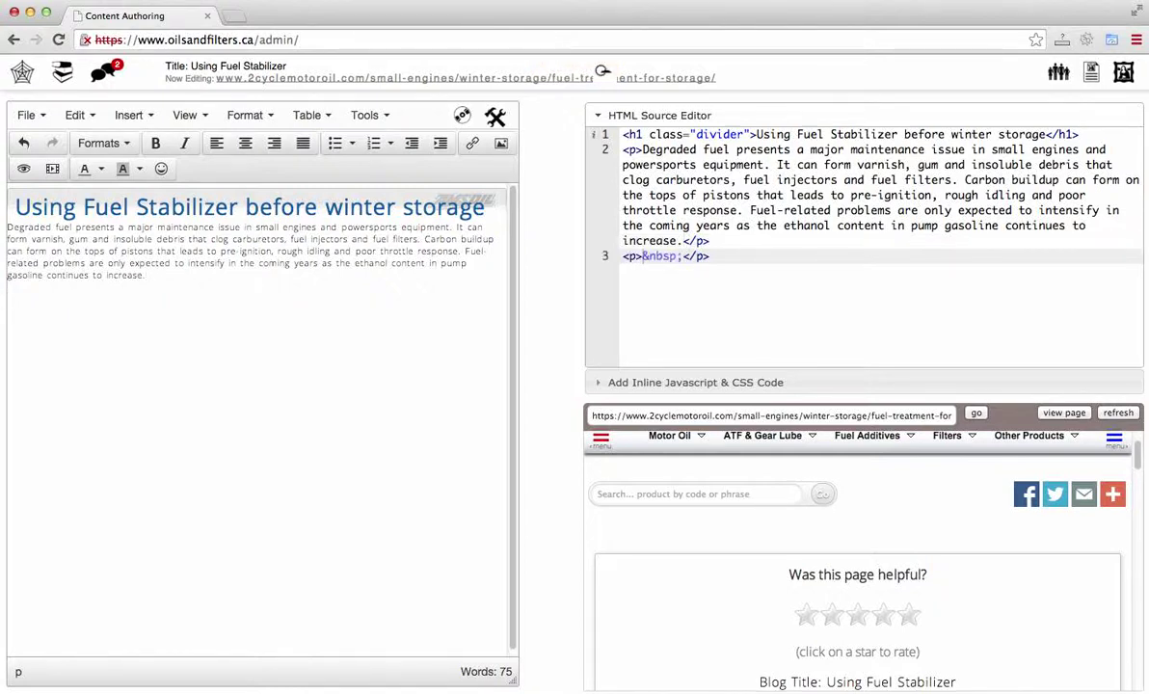
type("Degraded fuel presents a major maintenance issue in small engines and powersports equipment. It can form varnish, gum and insoluble debris that clog carburetors, fuel injectors and fuel filters. Carbon buildup can form on the tops of pistons that leads to pre-ignition, rough idling and poor throttle response. Fuel-related problems are only expected to intensify in the coming years as the ethanol content in pump gasoline continues to increase.")
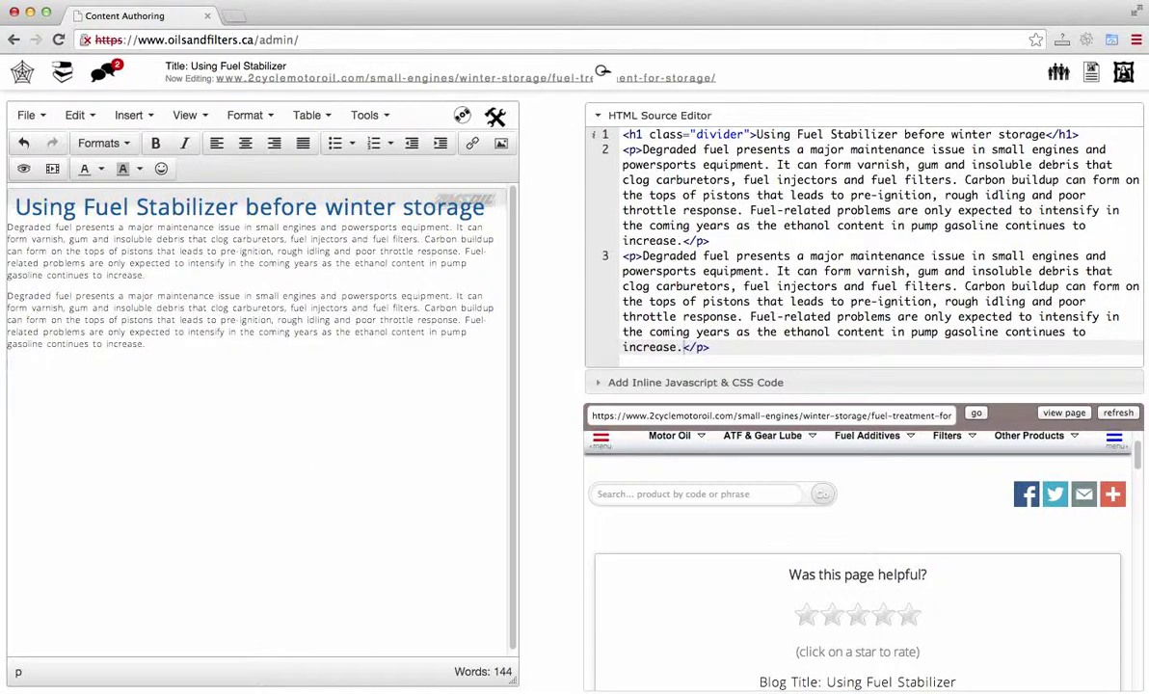
key("Return")
type("Degraded fuel presents a major maintenance issue in small engines and powersports equipment. It can form varnish, gum and insoluble debris that clog carburetors, fuel injectors and fuel filters. Carbon buildup can form on the tops of pistons that leads to pre-ignition, rough idling and poor throttle response. Fuel-related problems are only expected to intensify in the coming years as the ethanol content in pump gasoline continues to increase.")
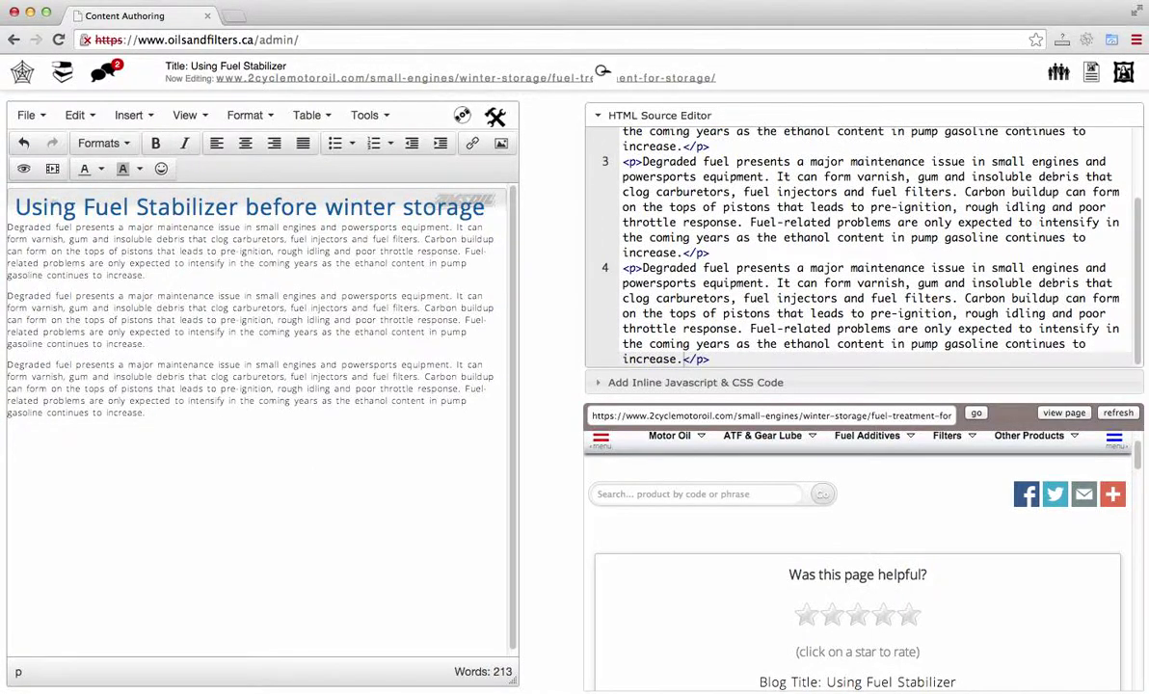
left_click(8, 227)
key("Return")
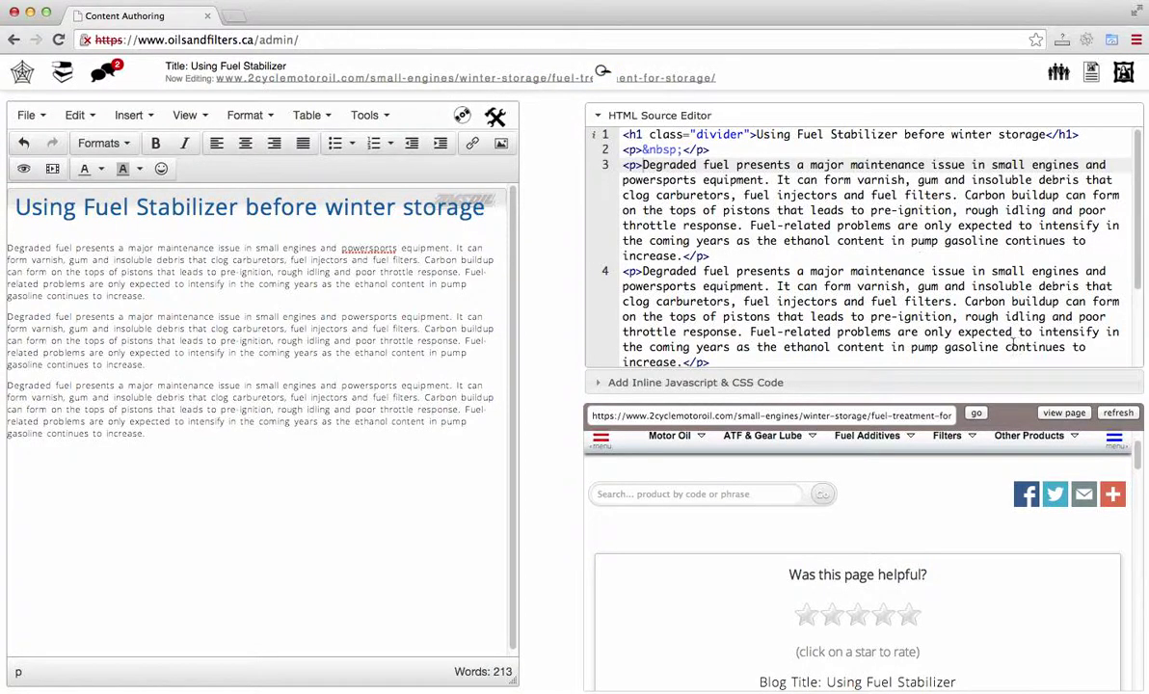
Examine the body paragraphs and their layout in the enlarged page view, then close it.
left_click(1064, 414)
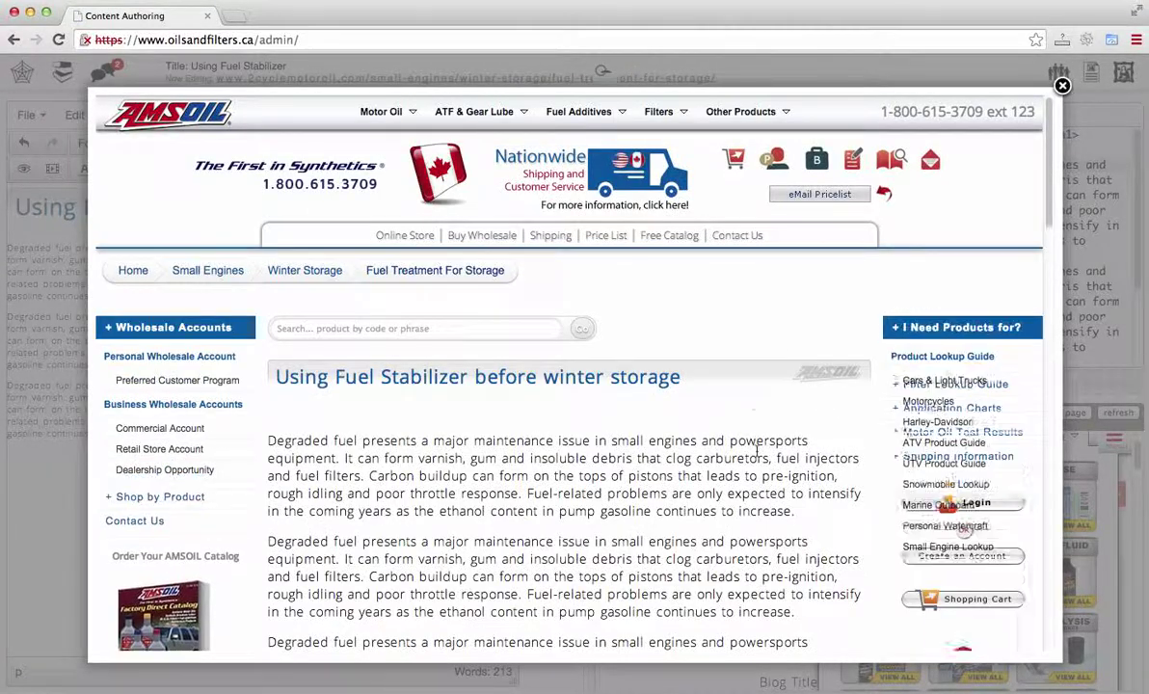
scroll(790, 386, "down", 5)
scroll(756, 450, "down", 2)
scroll(756, 450, "up", 6)
scroll(757, 450, "down", 1)
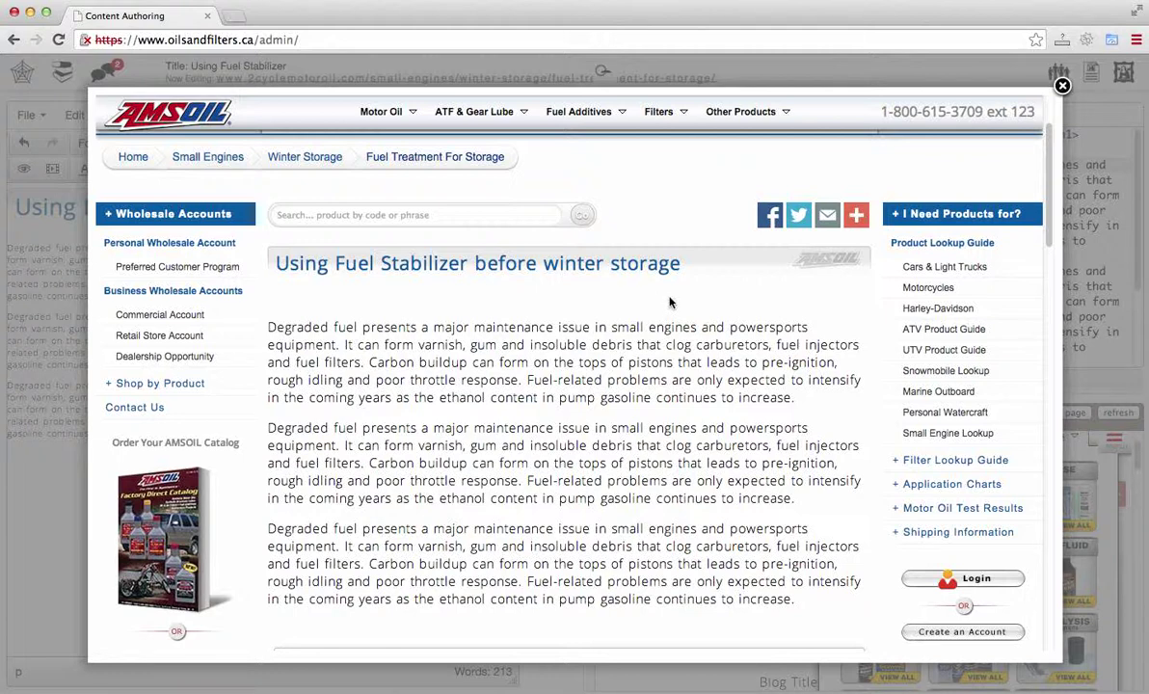
left_click(1062, 87)
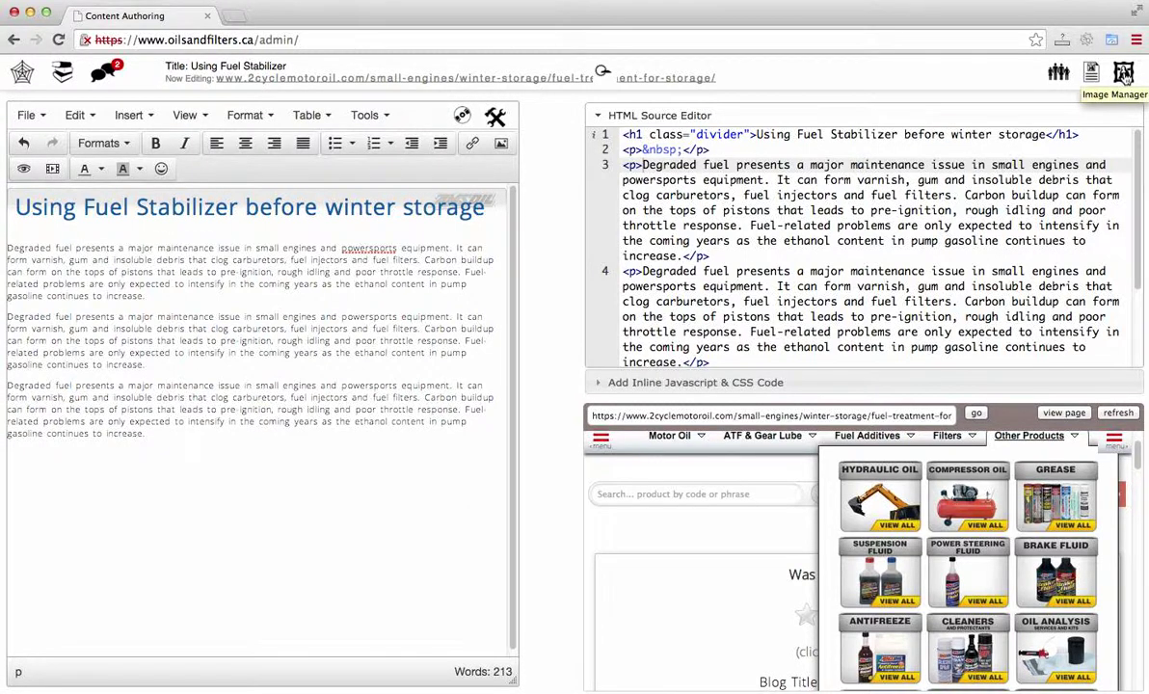
Try to upload atp-large.jpg from the Downloads folder through the Image Manager, then close the upload dialog.
left_click(1124, 77)
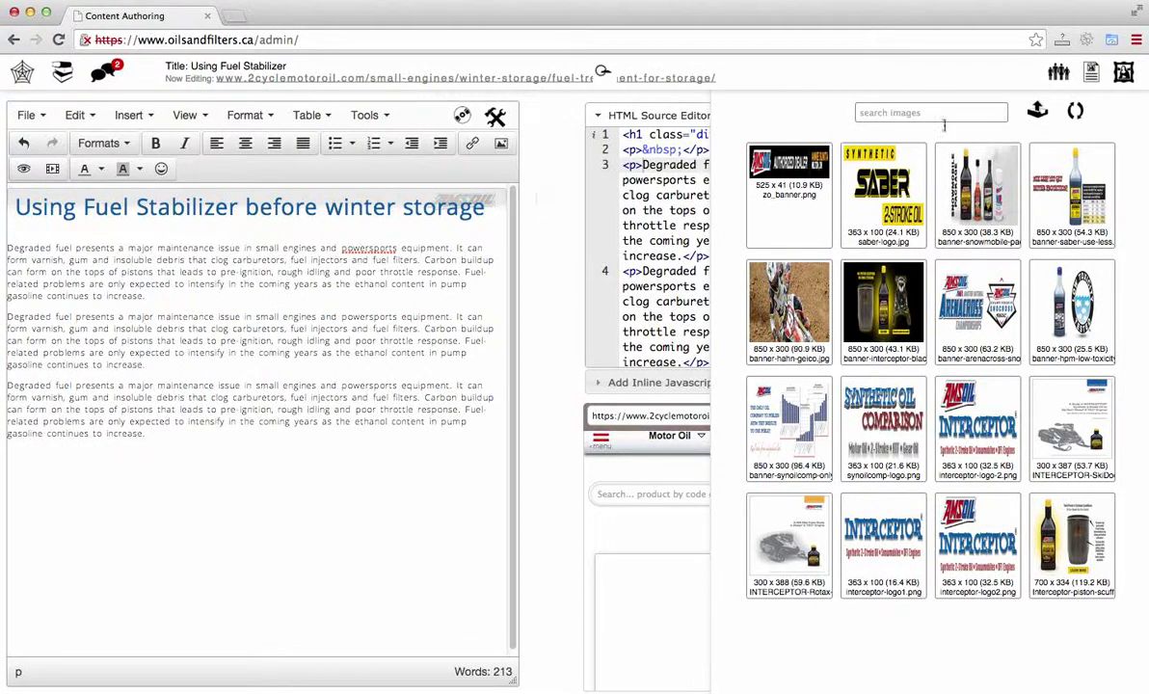
left_click(1037, 112)
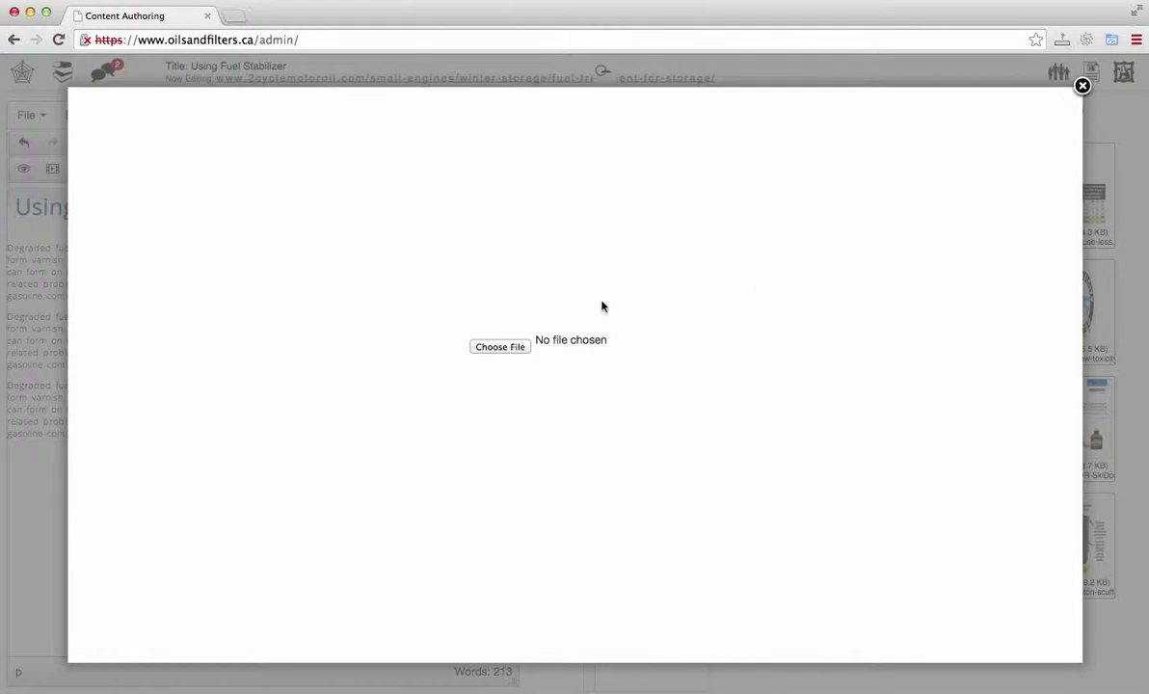
left_click(513, 347)
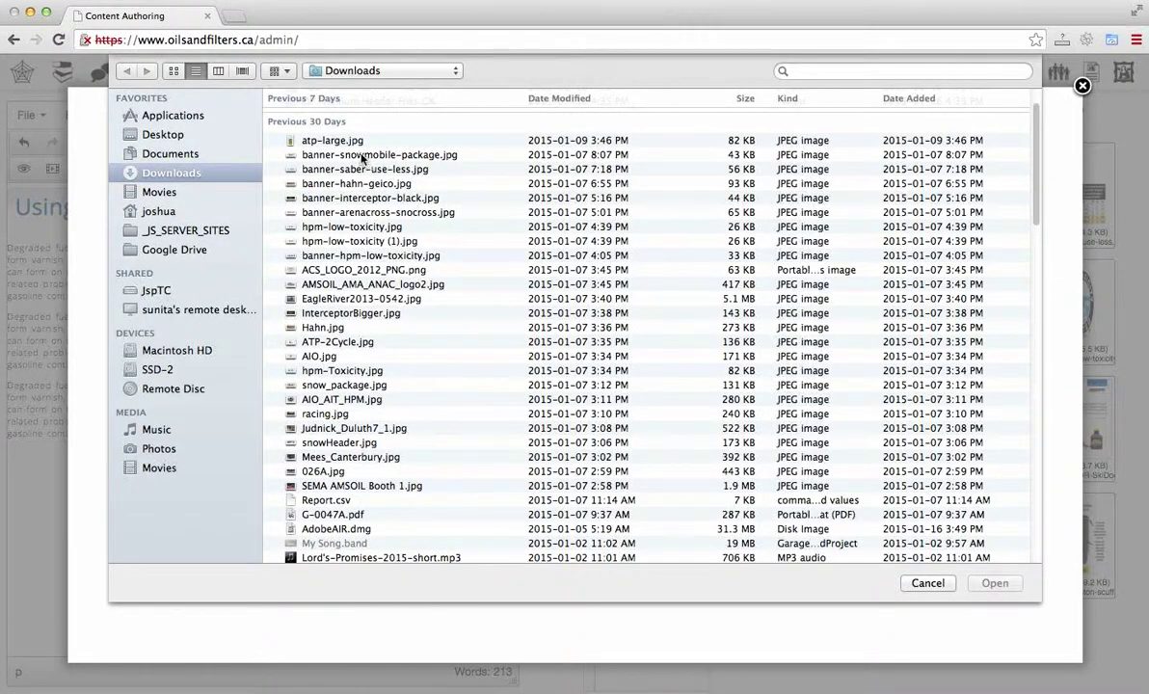
left_click(324, 140)
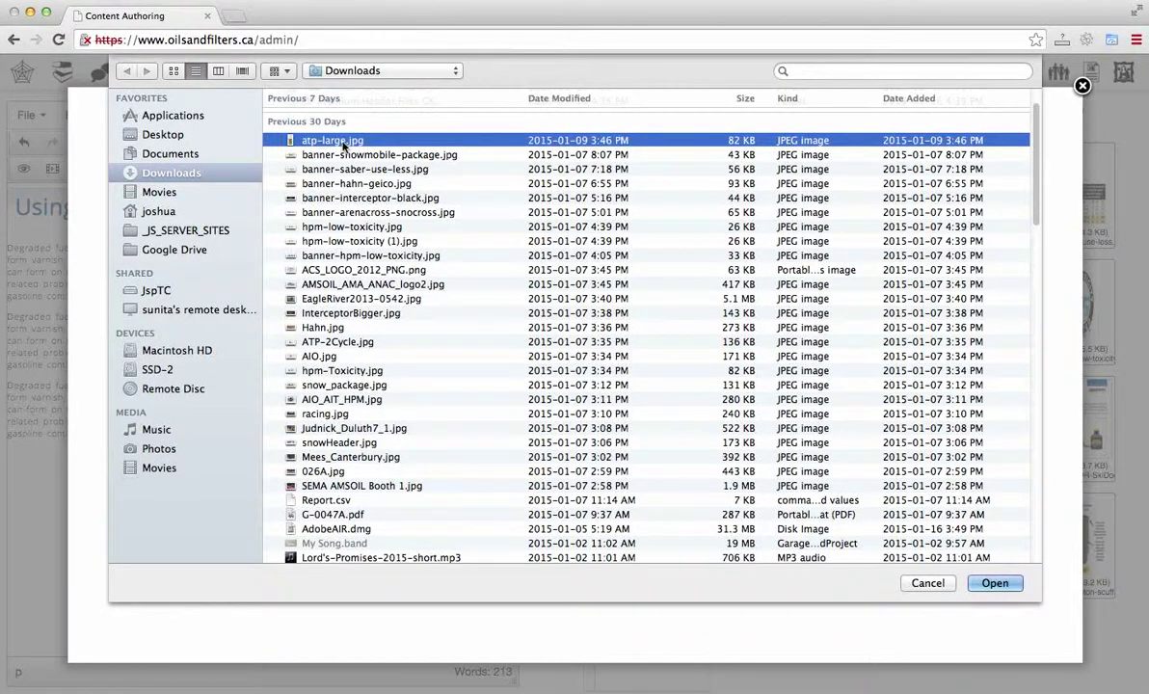
left_click(991, 585)
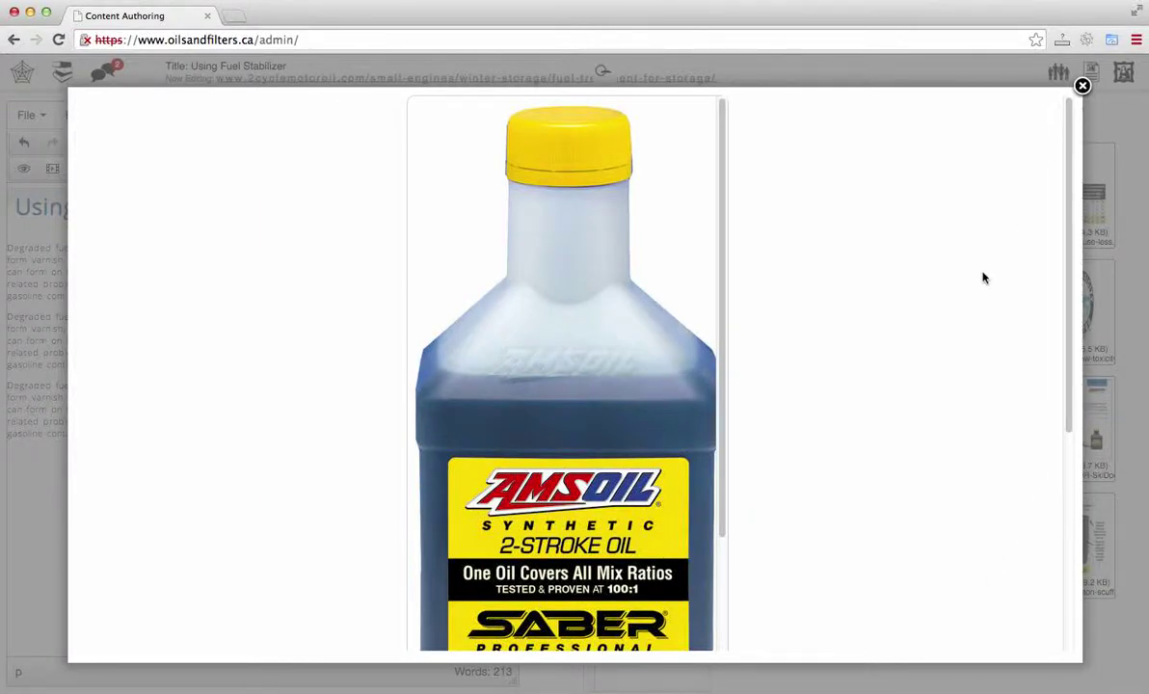
left_click(1083, 86)
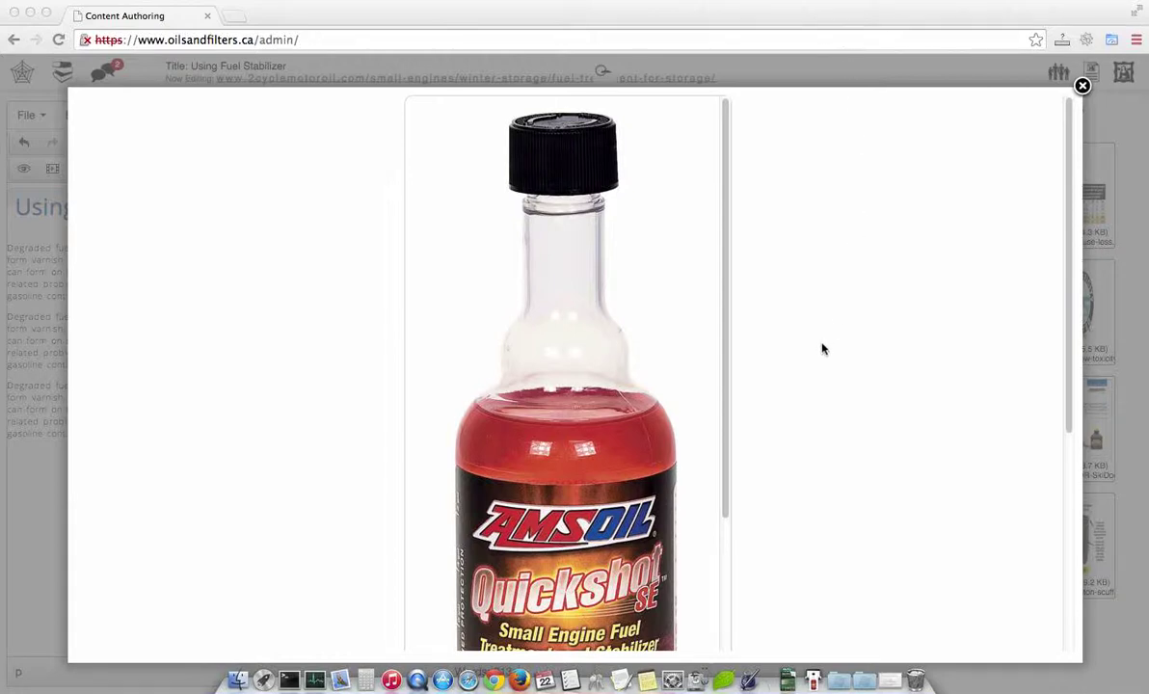
Examine the quickshot.jpg preview together with the crop, naming, quality and resize options of the upload form.
scroll(823, 346, "down", 3)
scroll(823, 348, "up", 2)
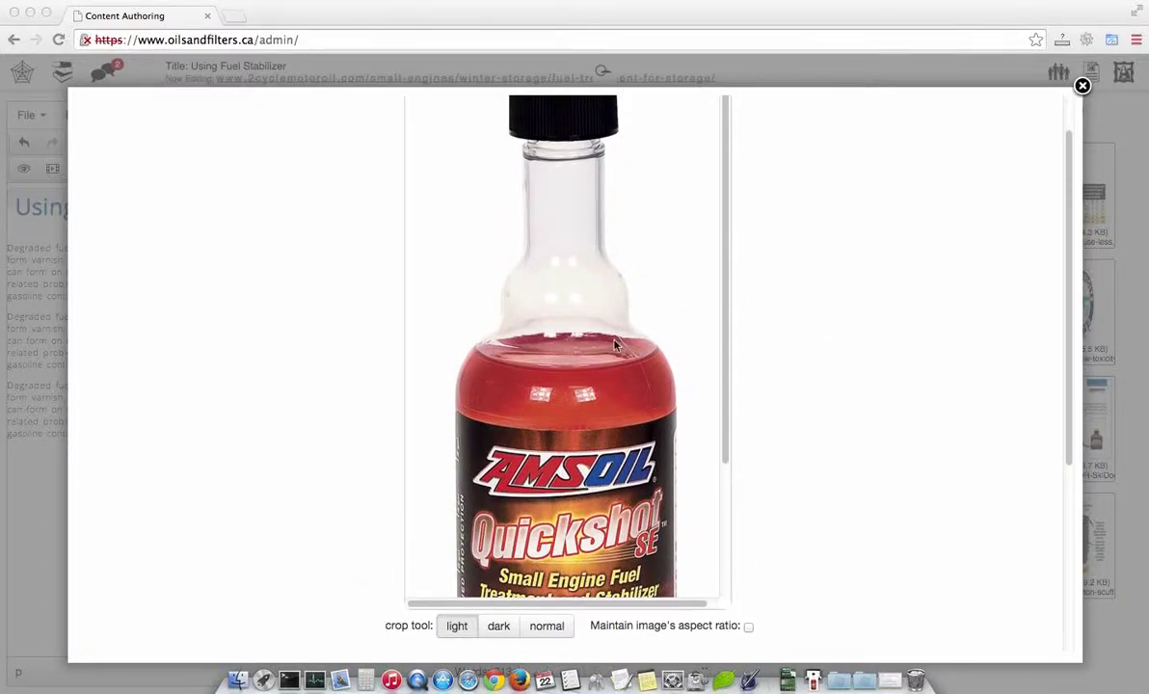
scroll(617, 348, "down", 3)
scroll(618, 347, "down", 3)
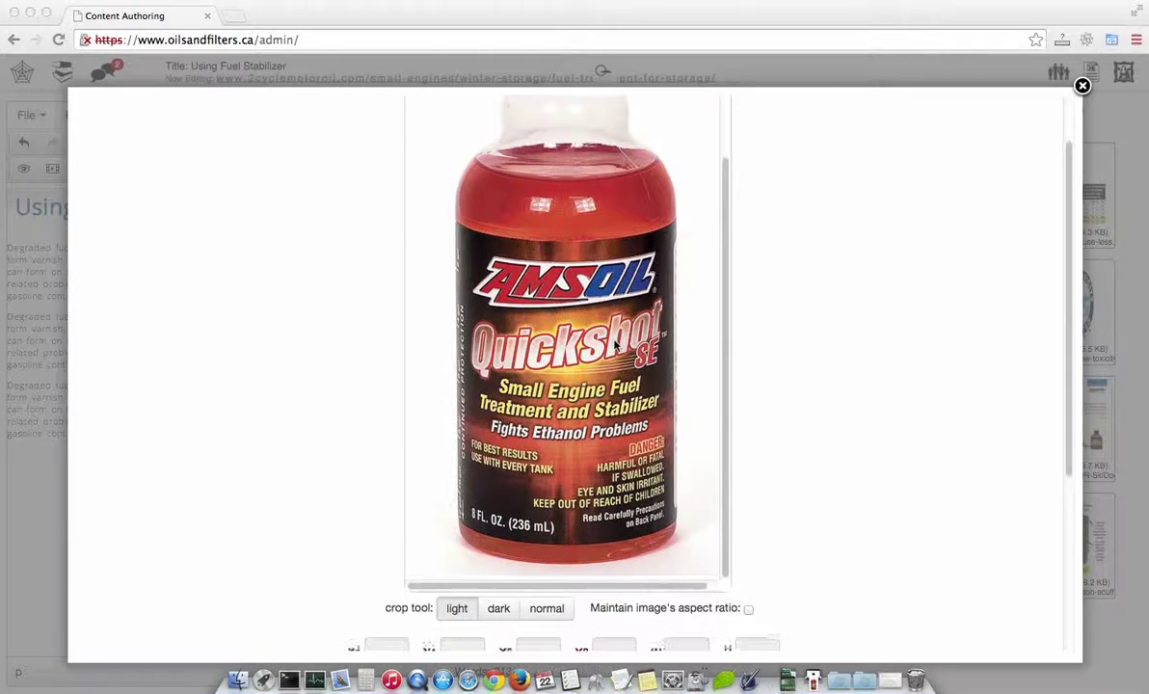
scroll(914, 389, "up", 2)
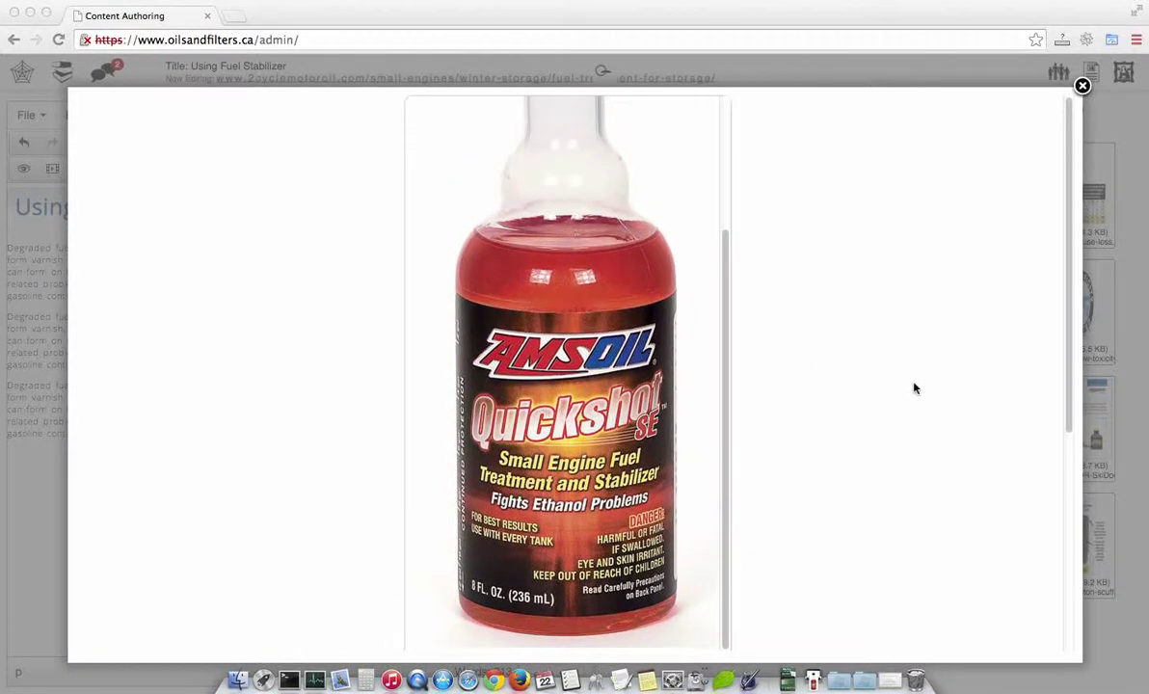
scroll(914, 389, "down", 5)
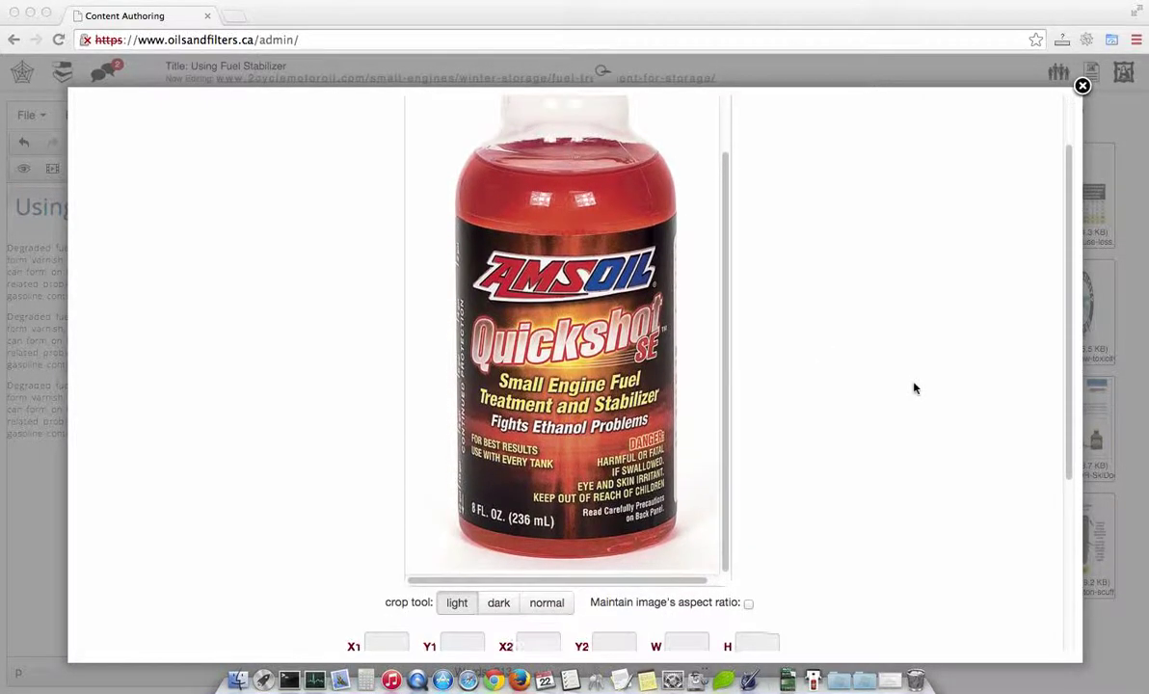
scroll(915, 388, "down", 5)
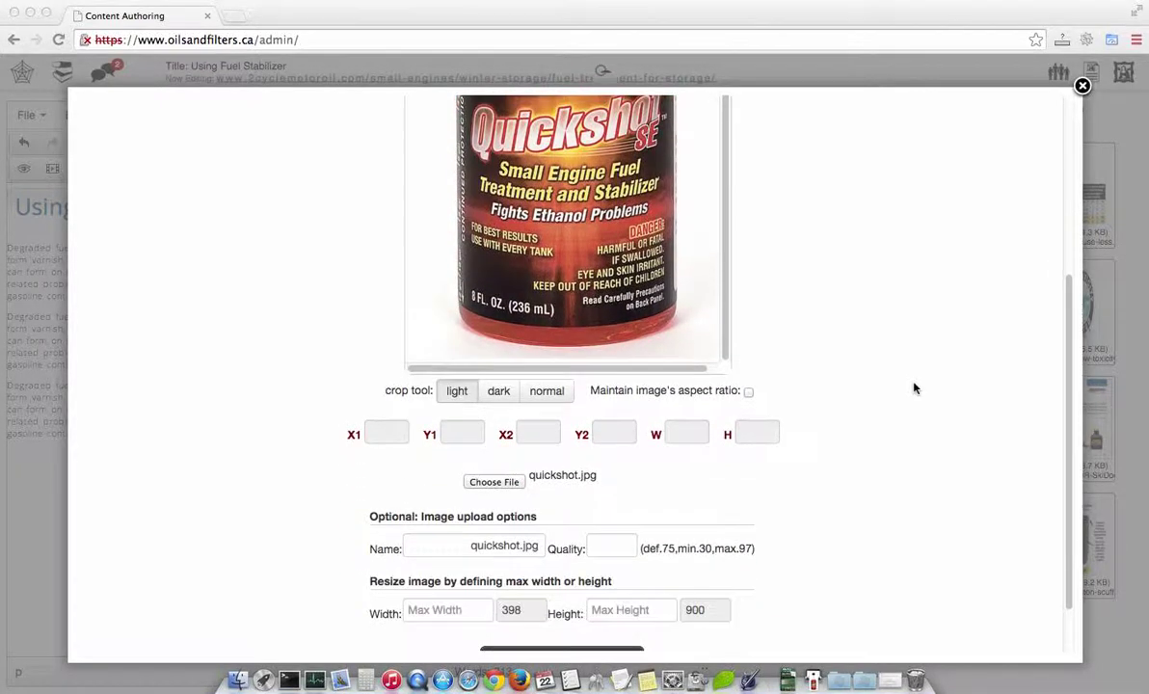
scroll(915, 388, "down", 2)
scroll(915, 389, "up", 3)
scroll(915, 388, "down", 1)
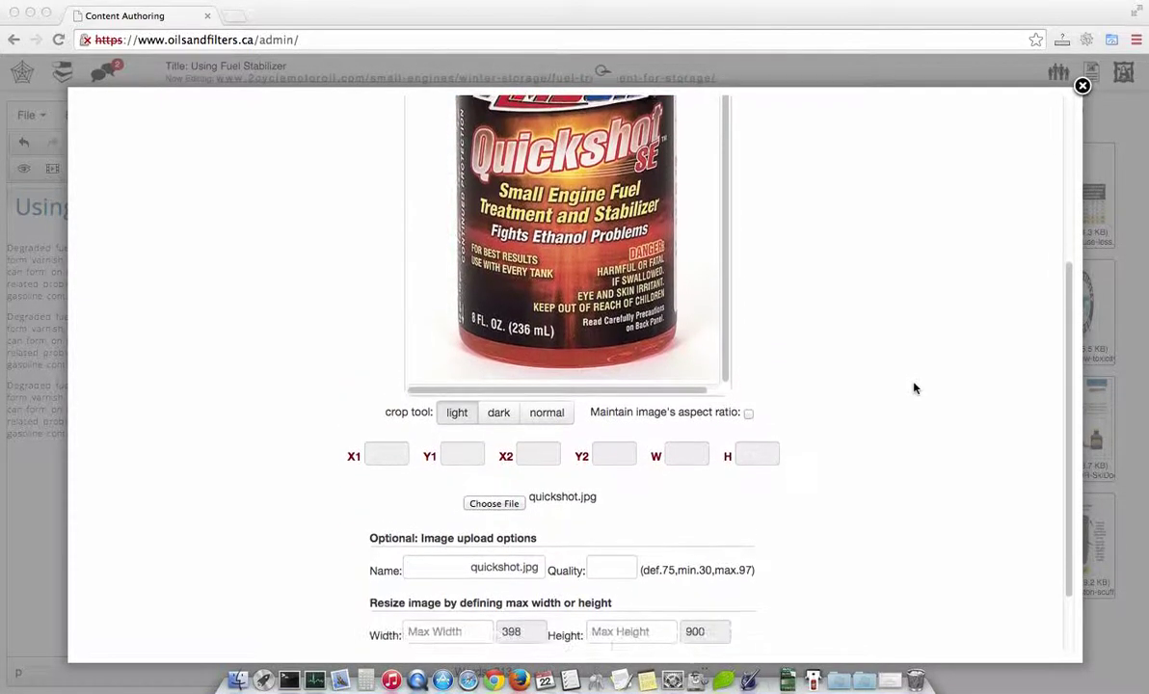
scroll(915, 389, "down", 2)
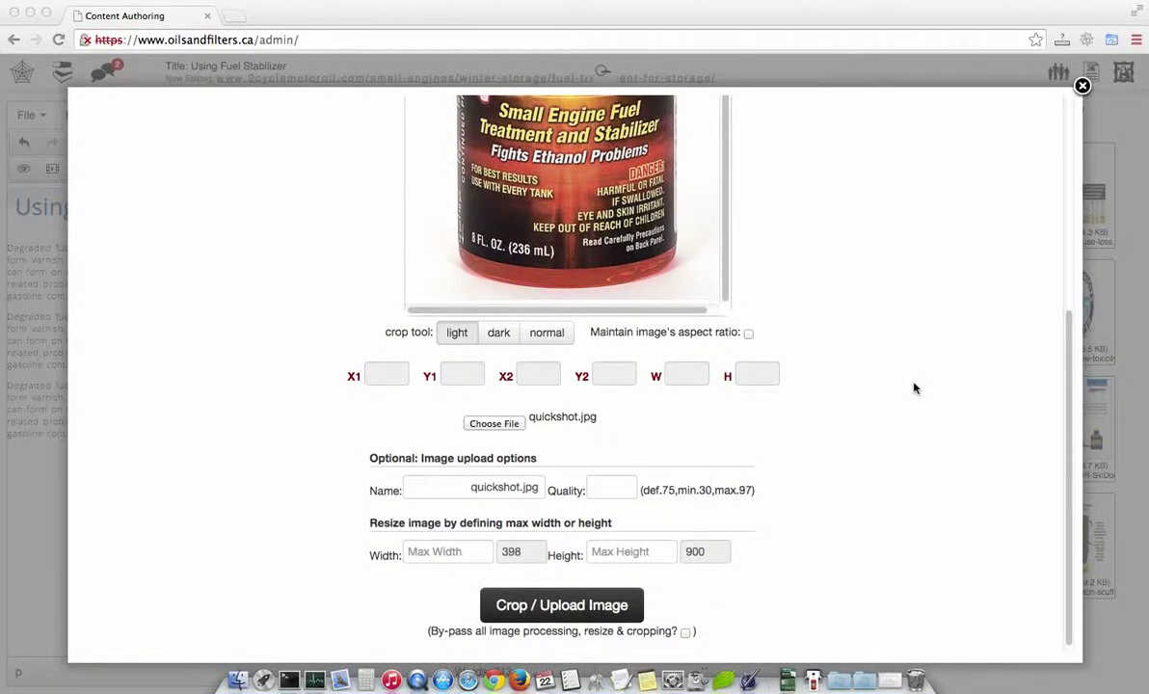
Mark a crop area of about 257 × 250 px around the label, from the AMSOIL logo down to "Fights Ethanol Problems".
scroll(915, 388, "up", 3)
scroll(914, 389, "up", 2)
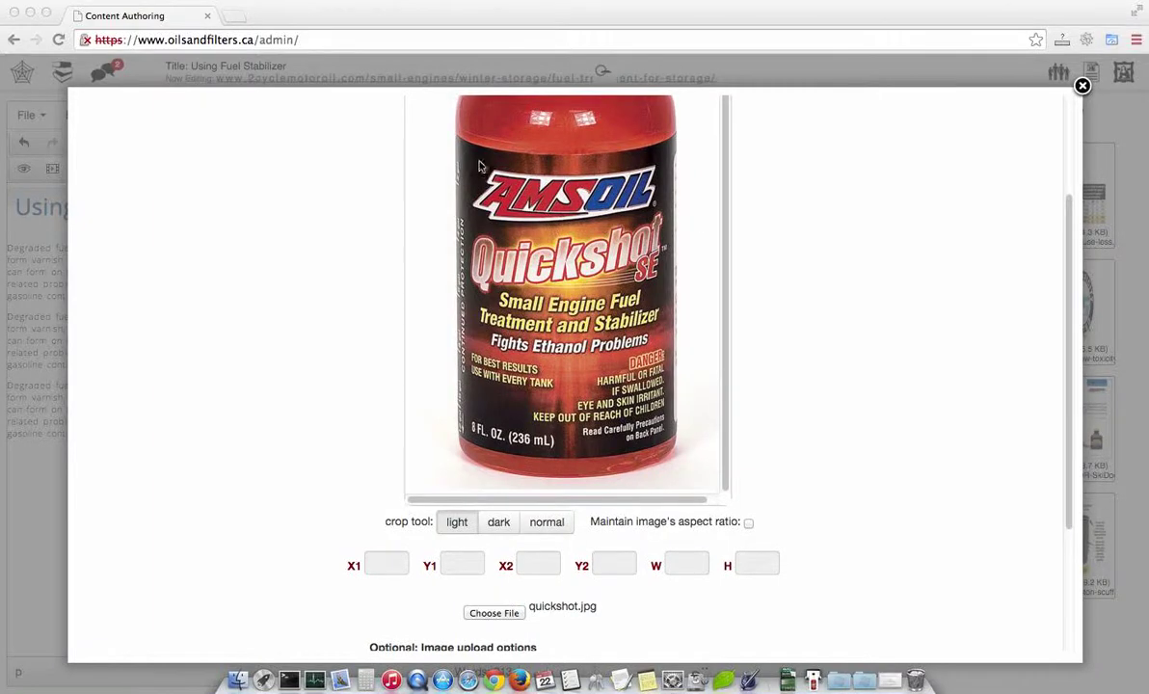
left_click(536, 250)
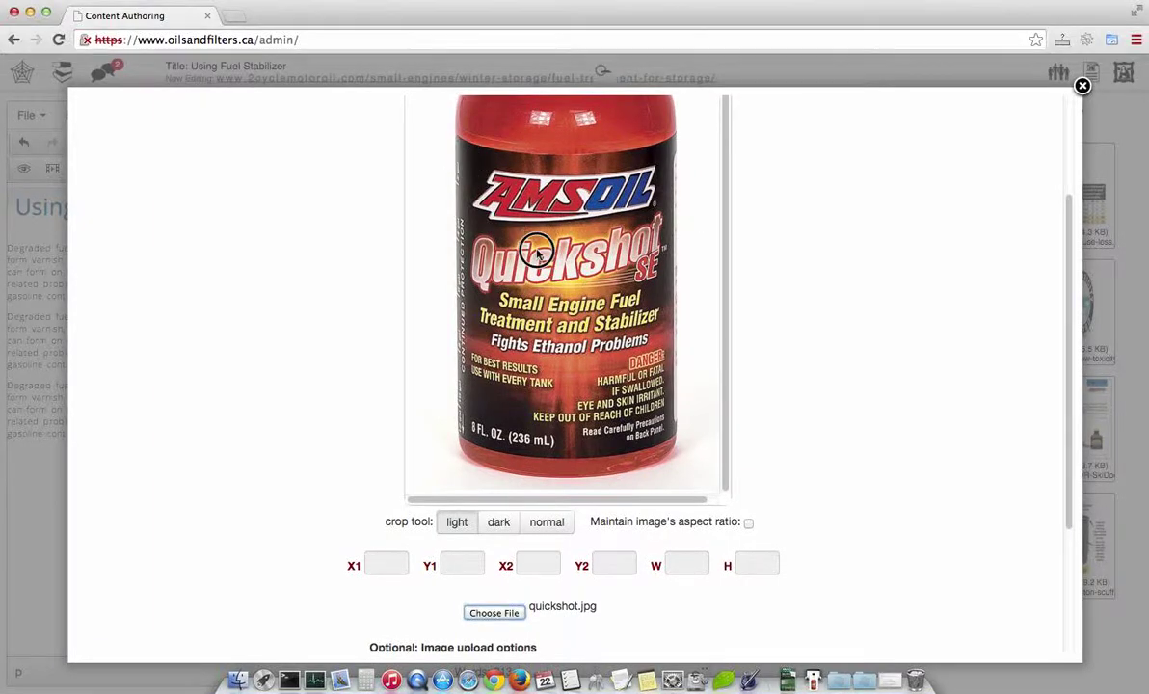
left_click_drag(466, 160, 672, 354)
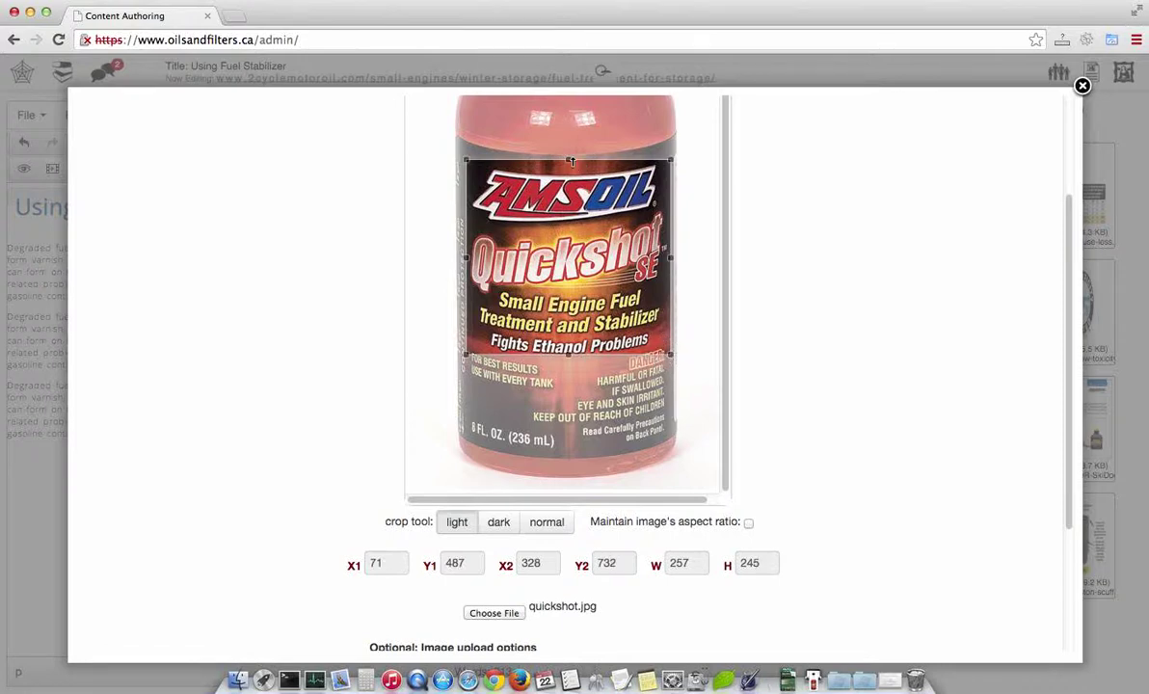
left_click_drag(569, 160, 568, 159)
left_click_drag(569, 355, 570, 358)
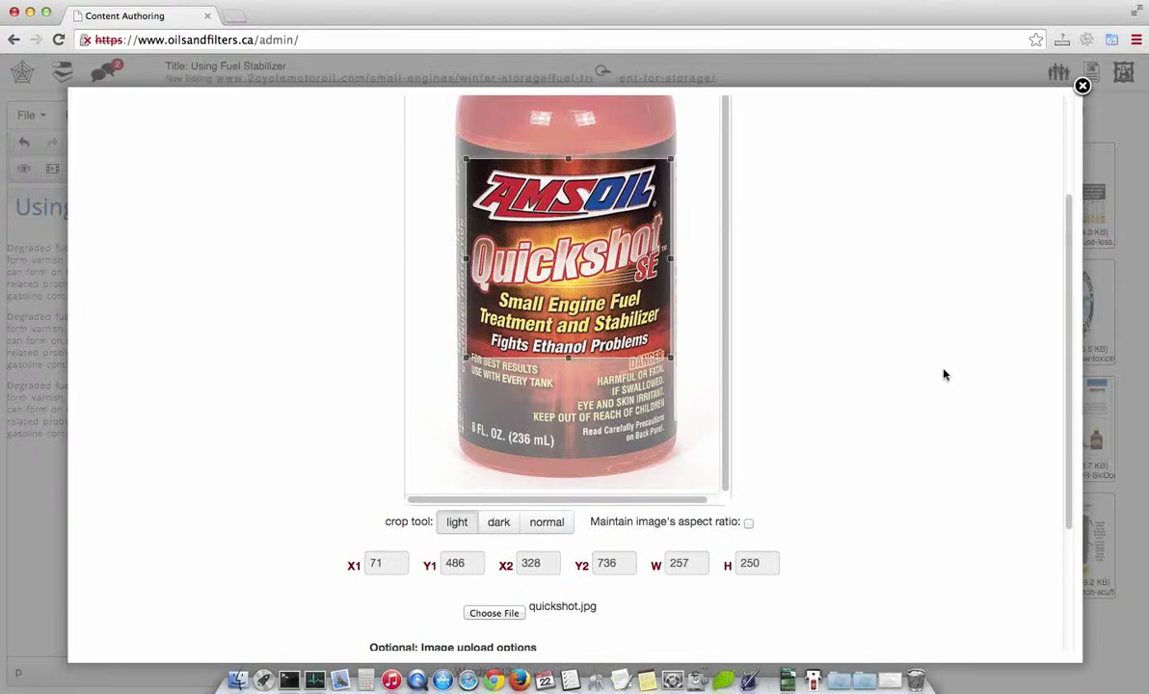
Rename the cropped image for upload as quickshotSE.jpg.
scroll(878, 423, "down", 2)
scroll(879, 423, "up", 1)
scroll(878, 423, "up", 2)
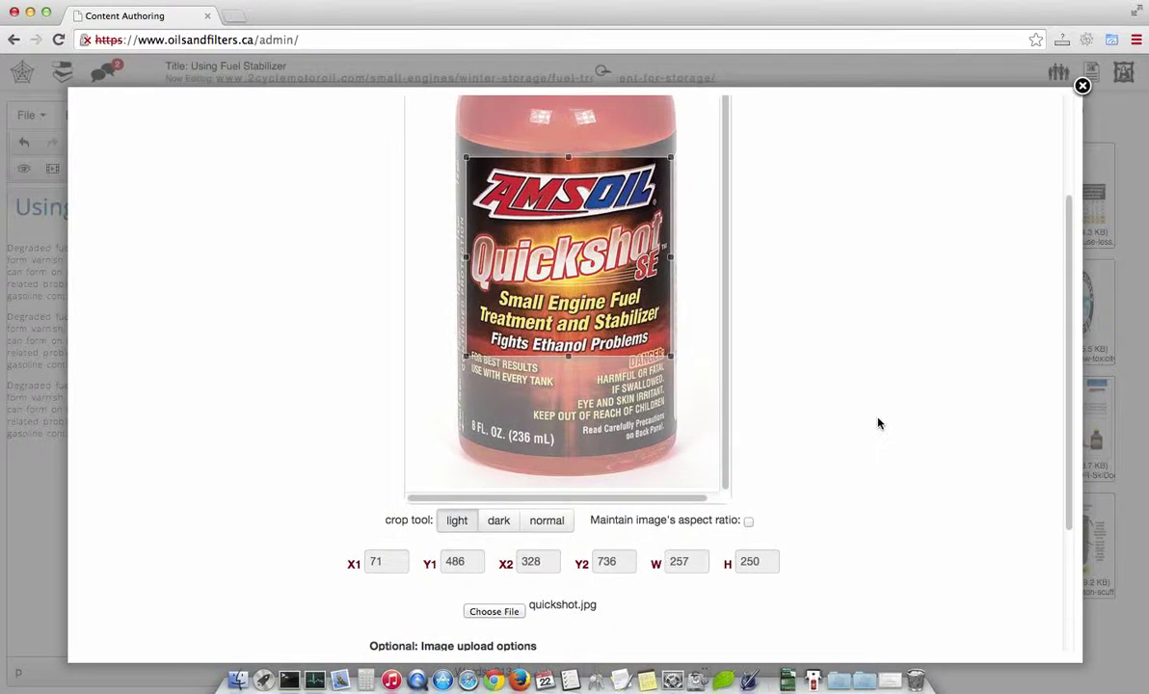
scroll(878, 423, "down", 2)
scroll(878, 424, "down", 2)
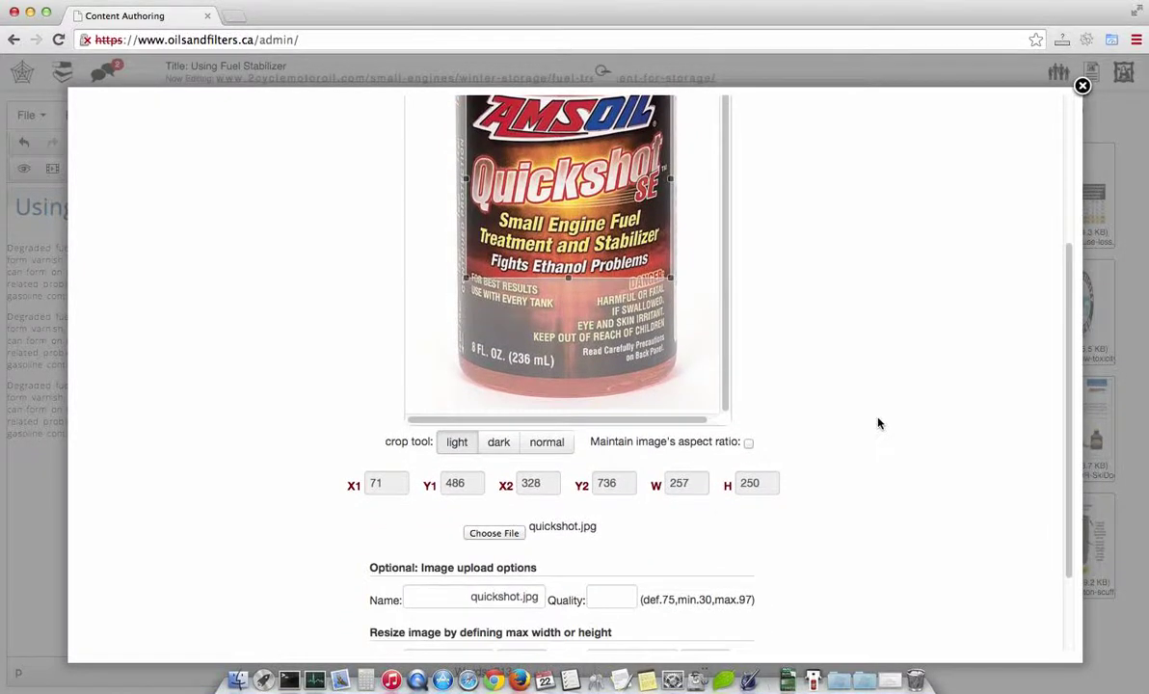
scroll(878, 423, "down", 3)
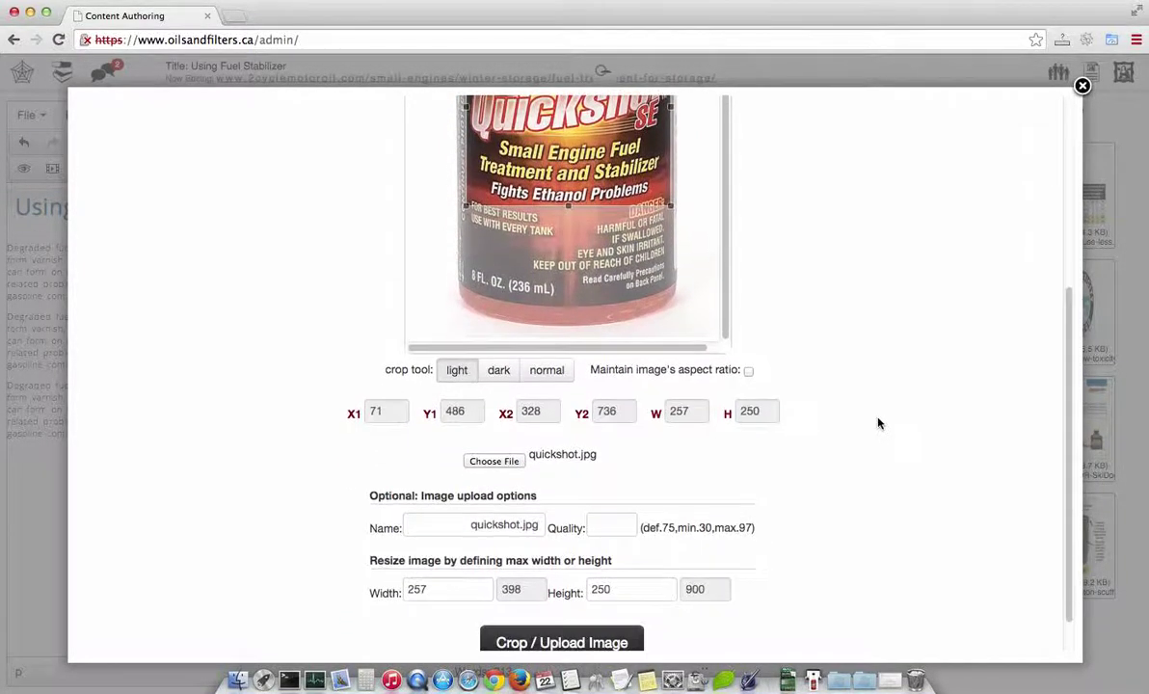
left_click(503, 500)
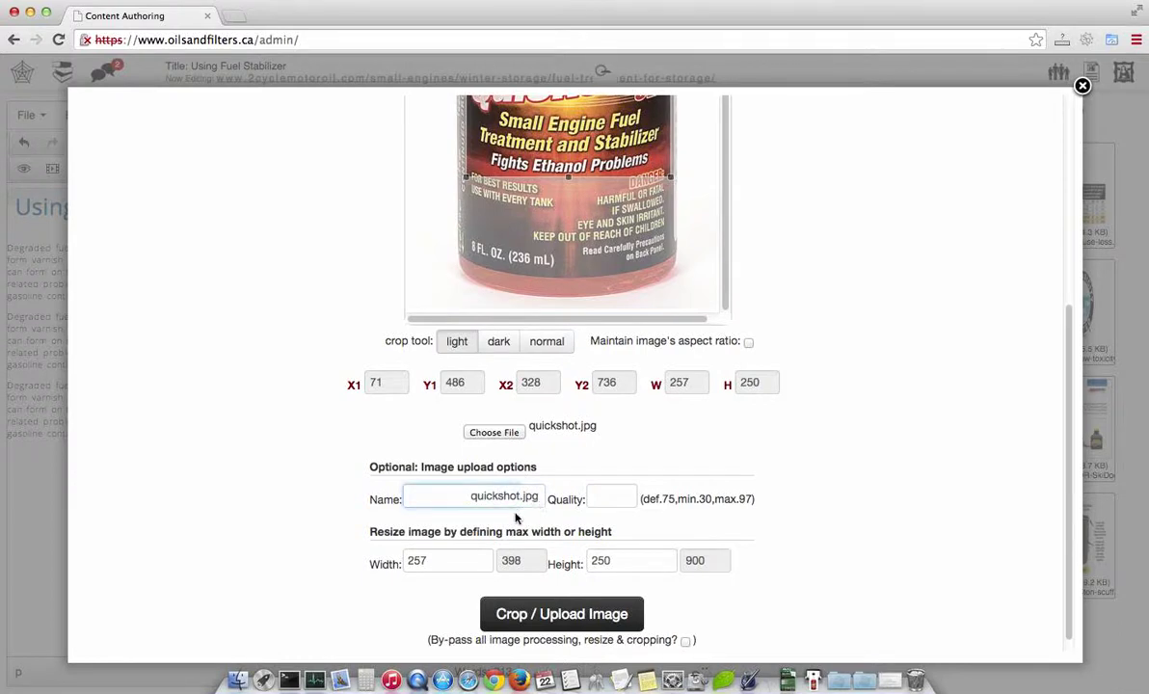
left_click(519, 495)
type("SE")
Set the image quality to 90, upload the cropped image, and close the upload dialog.
left_click(605, 497)
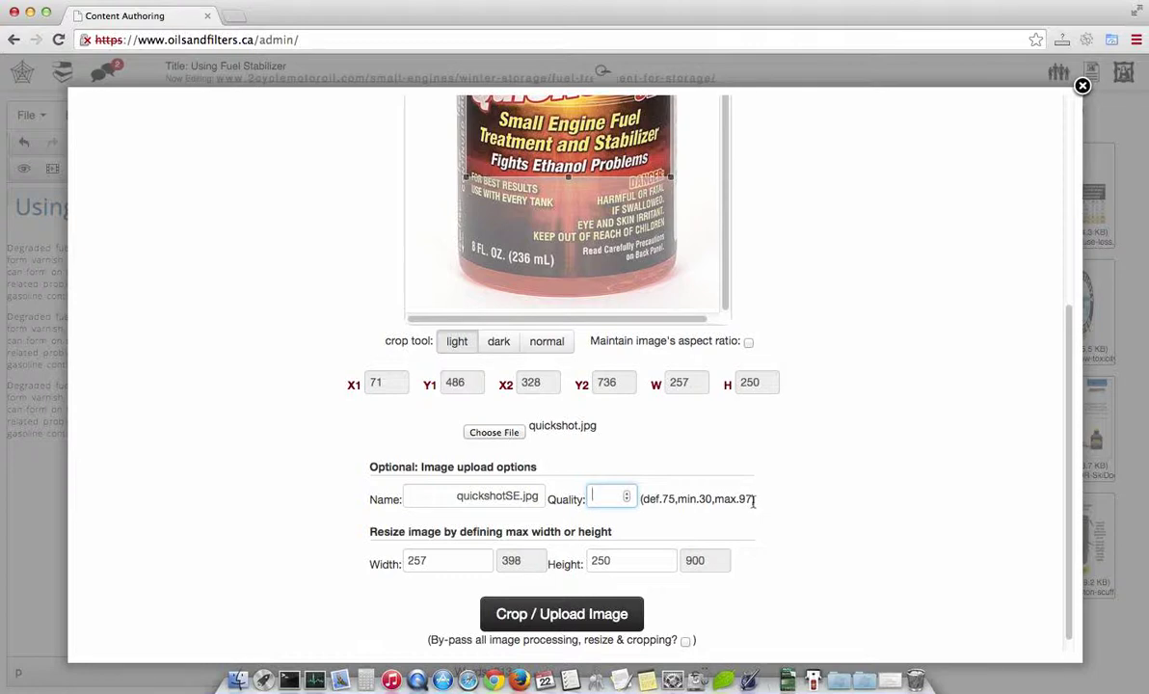
type("90")
scroll(852, 479, "down", 1)
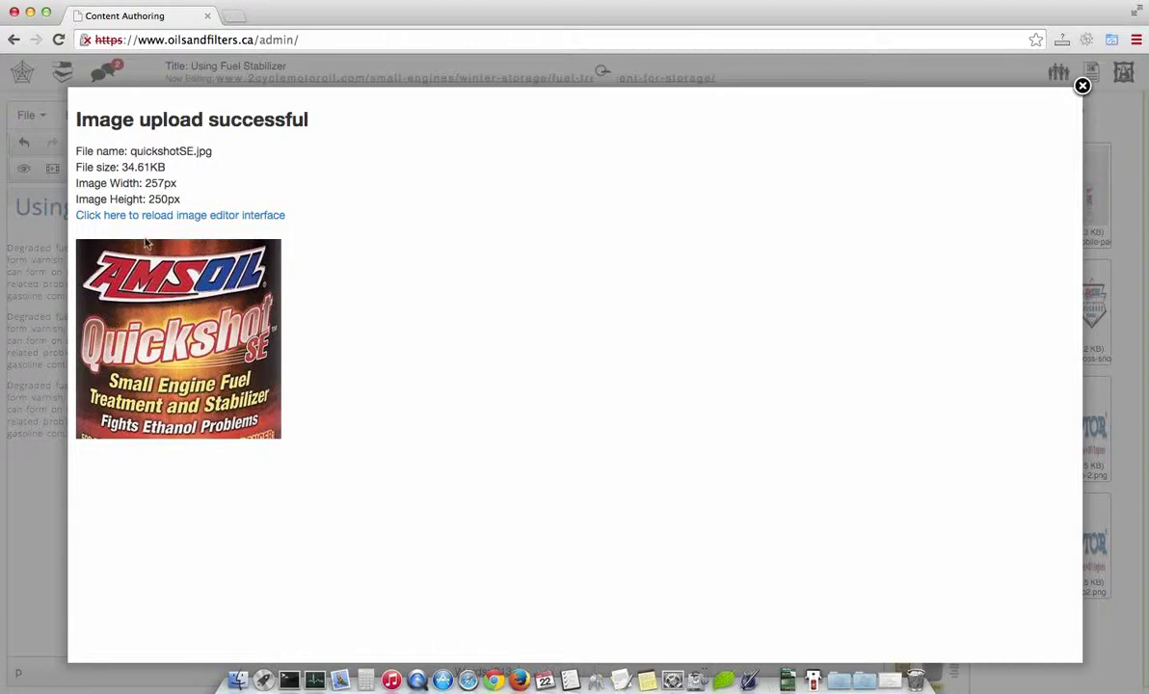
left_click(1083, 87)
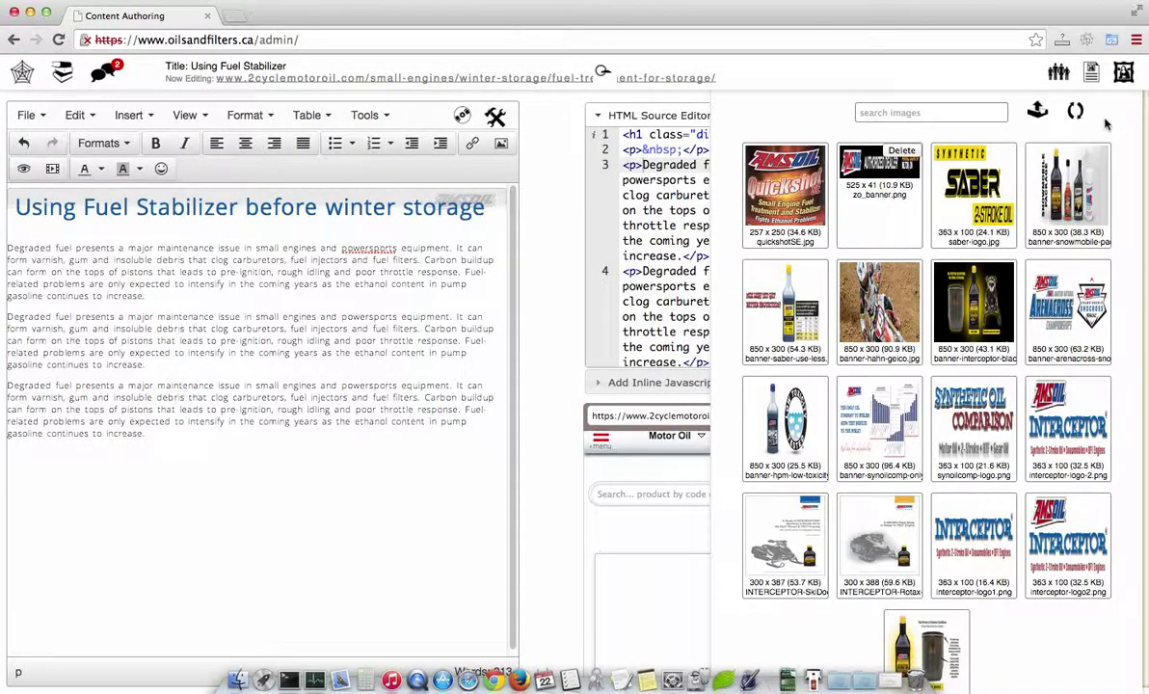
Reopen the image library and search it for "se", then clear the search.
left_click(1124, 77)
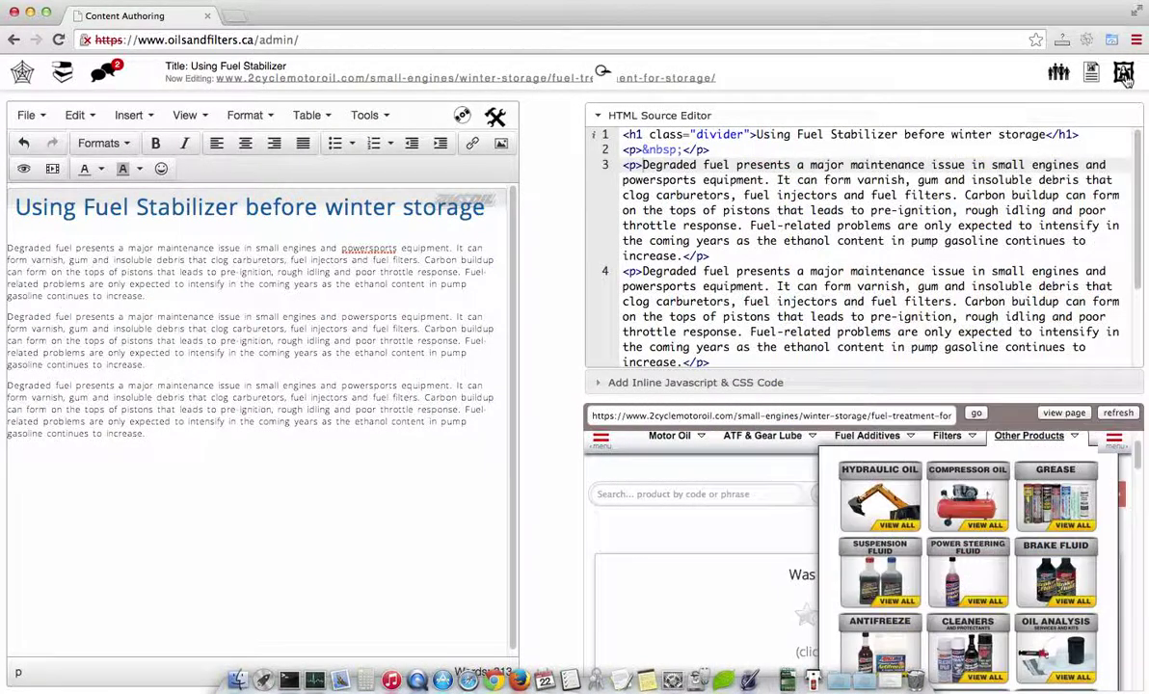
left_click(1124, 77)
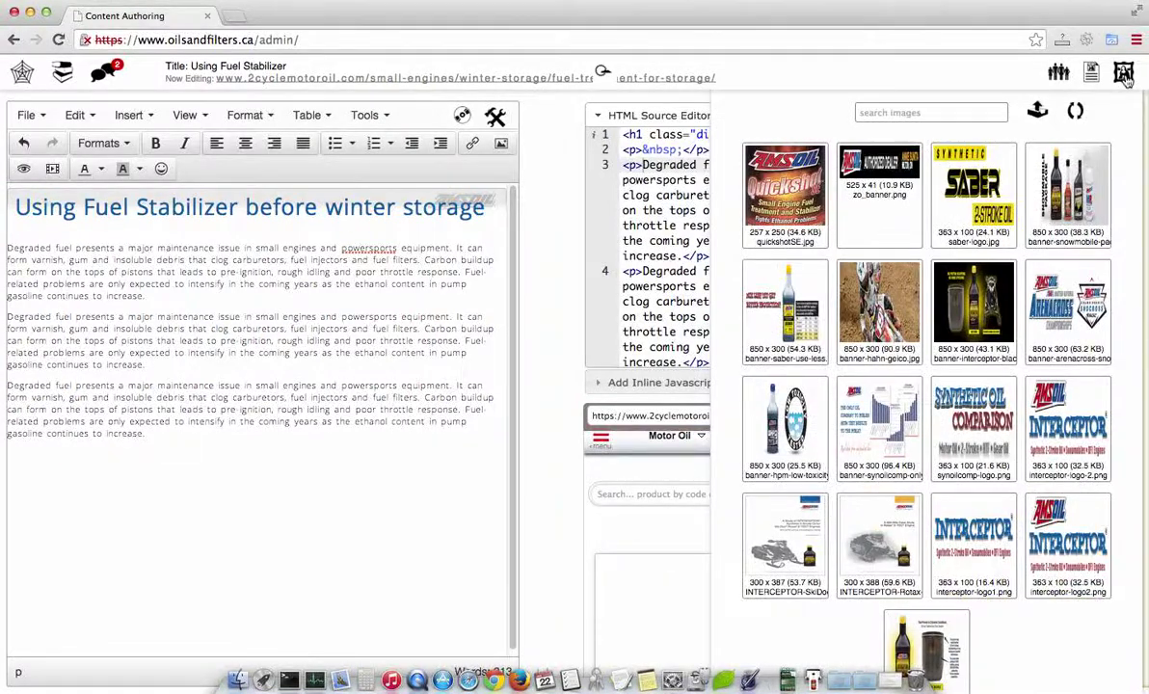
left_click(932, 115)
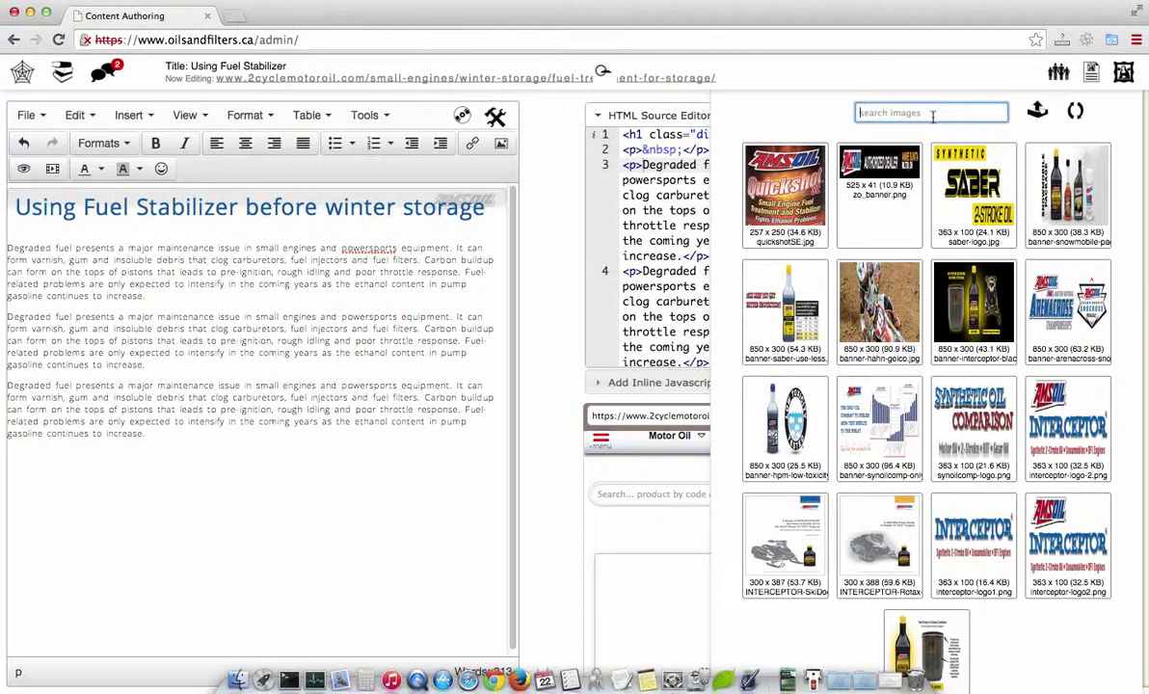
type("se")
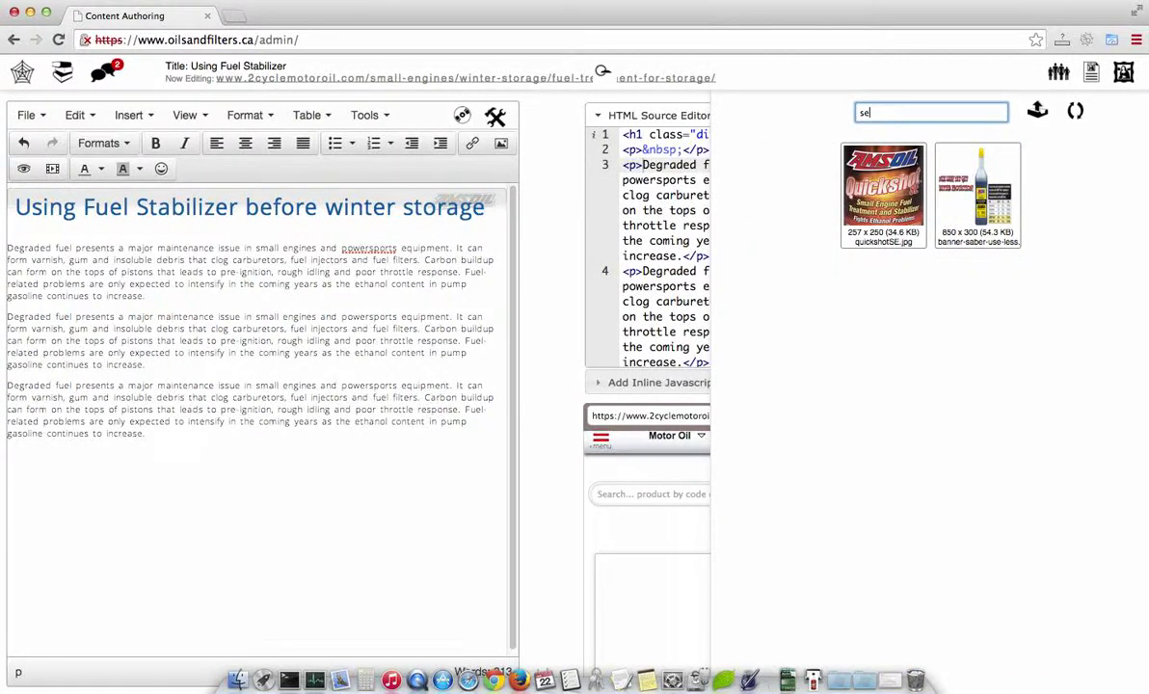
key("BackSpace")
key("BackSpace")
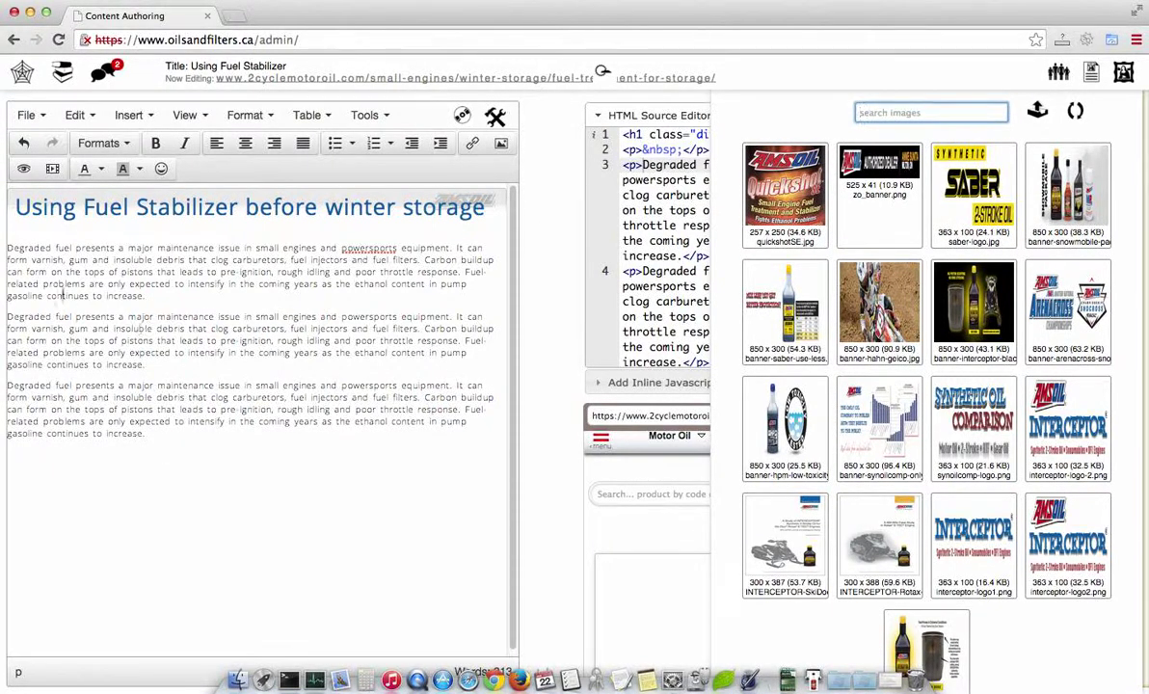
Insert quickshotSE.jpg from the image library into the second body paragraph and try to move it to the paragraph's start.
left_click(8, 316)
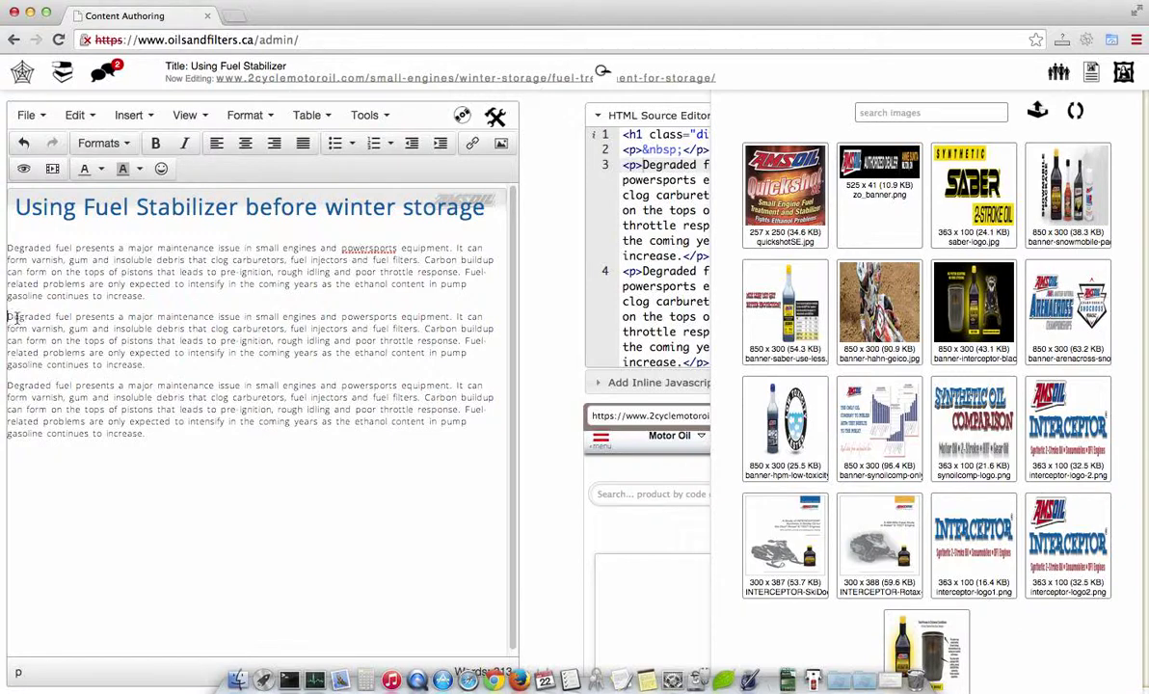
mouse_move(774, 191)
left_click_drag(774, 192, 86, 330)
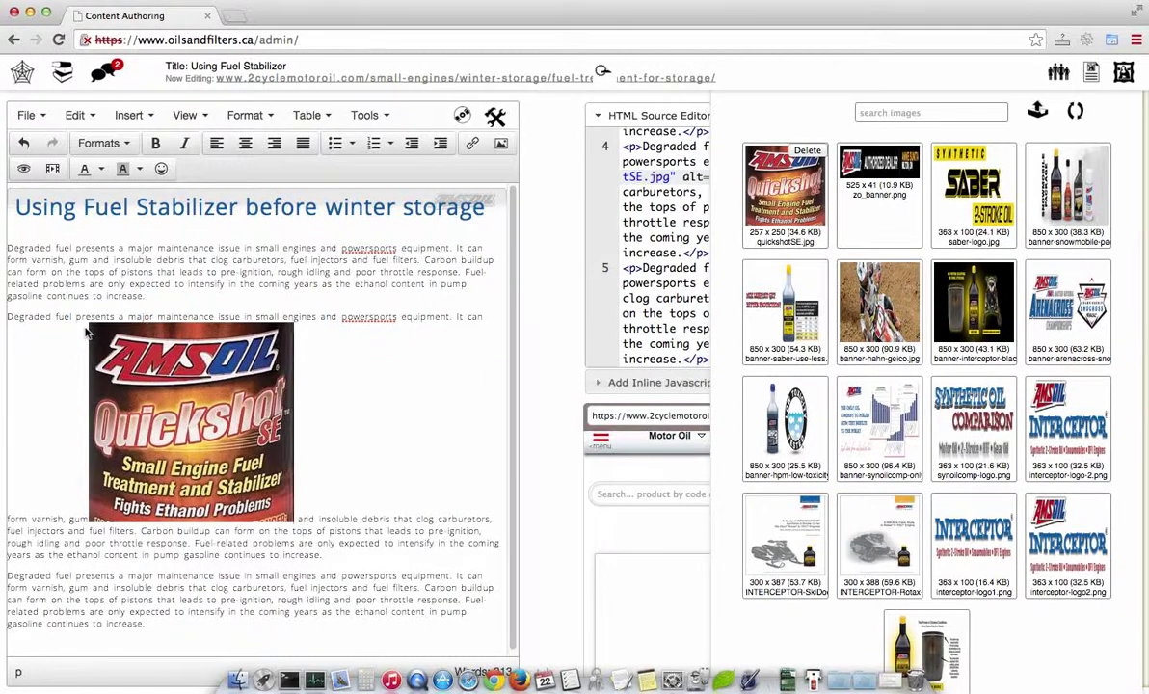
left_click(195, 395)
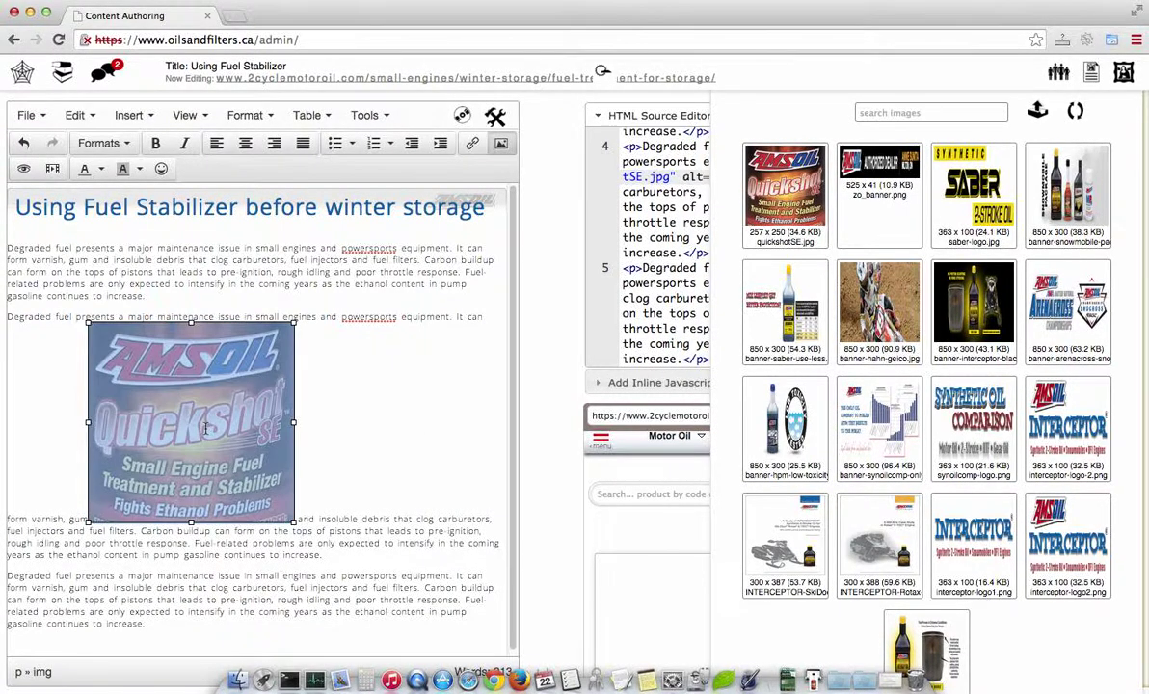
left_click_drag(163, 413, 77, 366)
Close the image library and cut the complete quickshotSE.jpg img tag out of the second body paragraph's HTML source.
left_click(1125, 75)
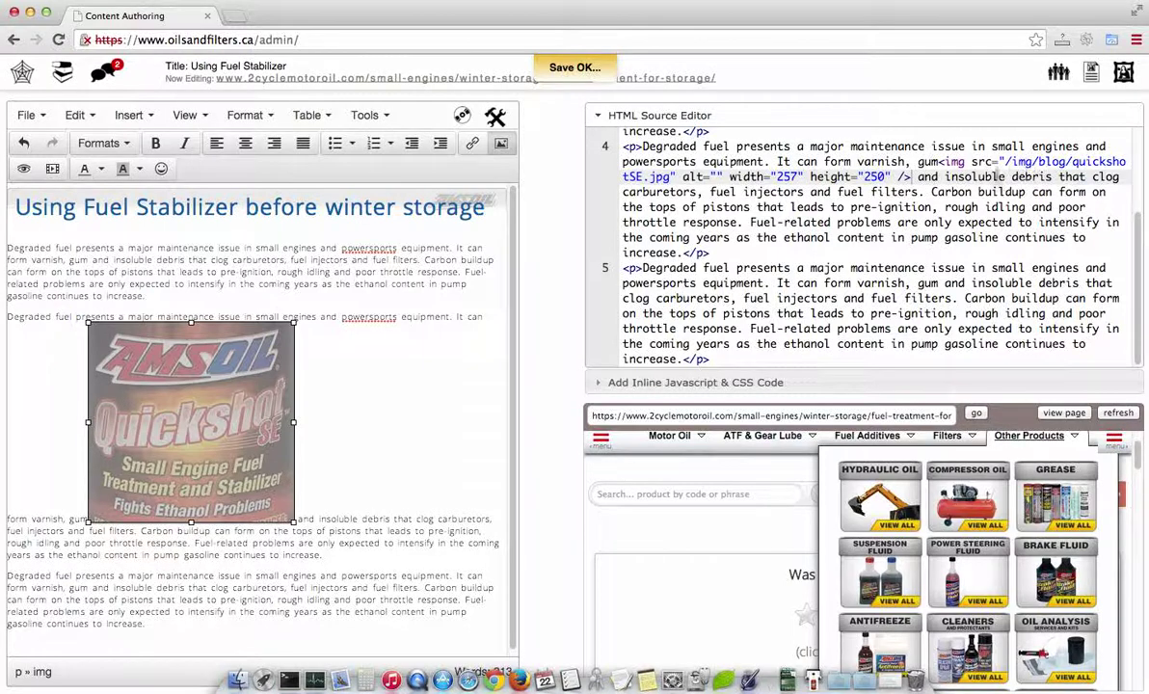
left_click(939, 162)
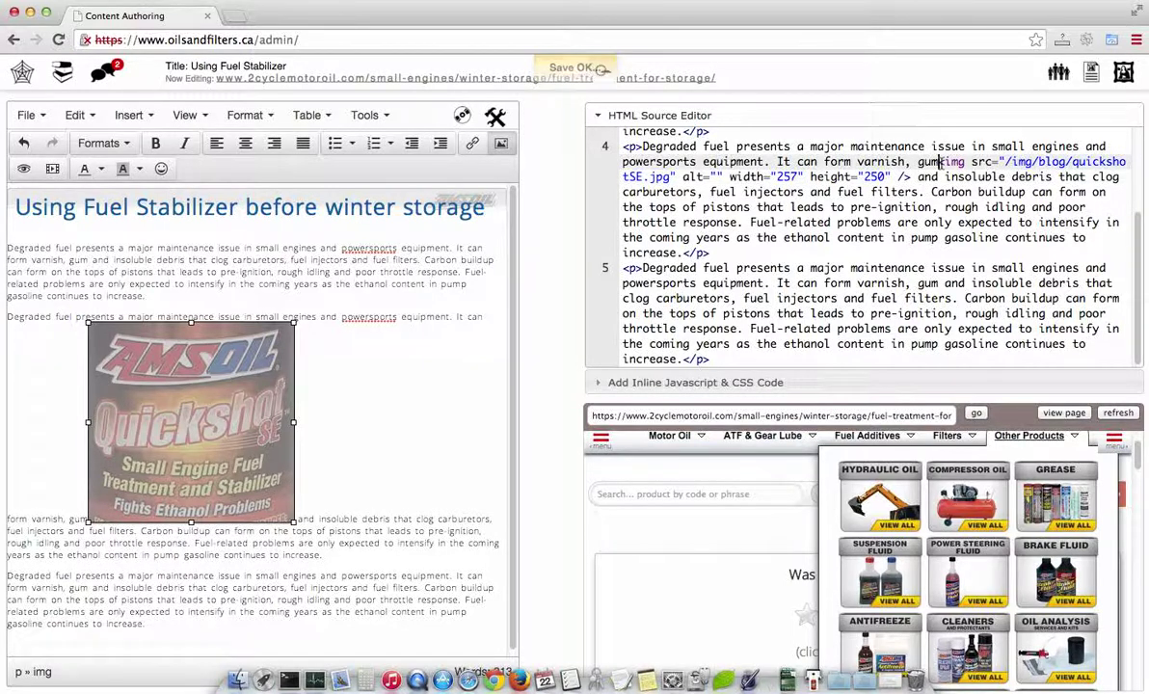
left_click_drag(939, 162, 938, 176)
key("shift+Left")
key("shift+Left")
key("shift+Left")
key("shift+Left")
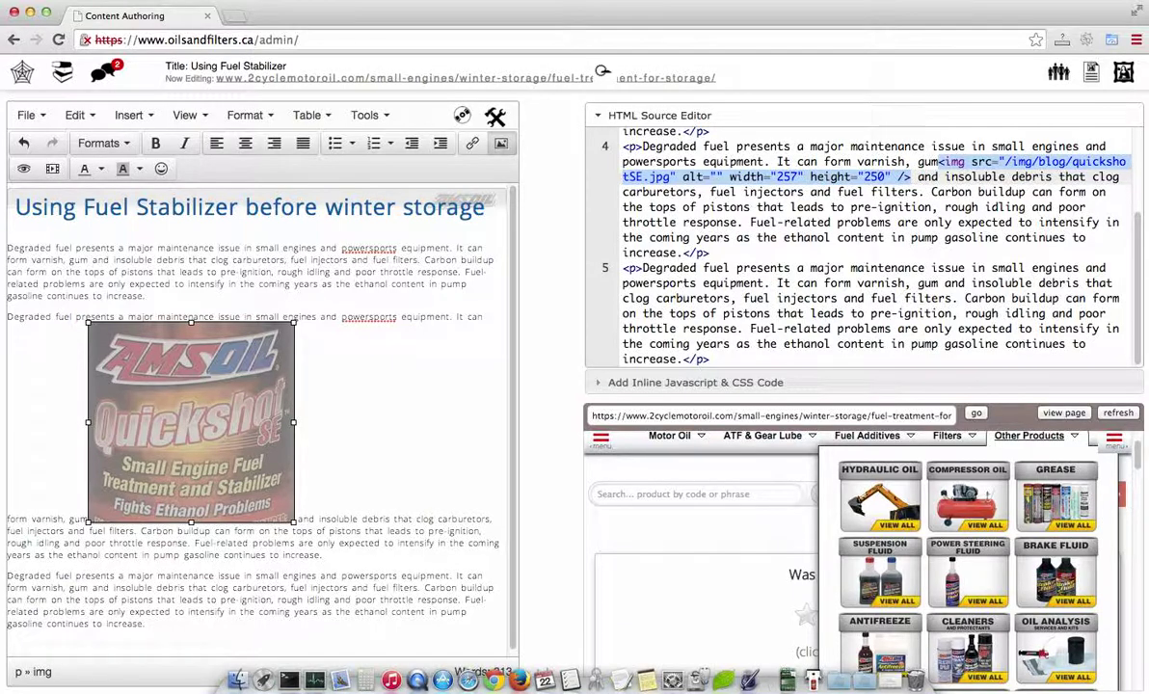
key("super+x")
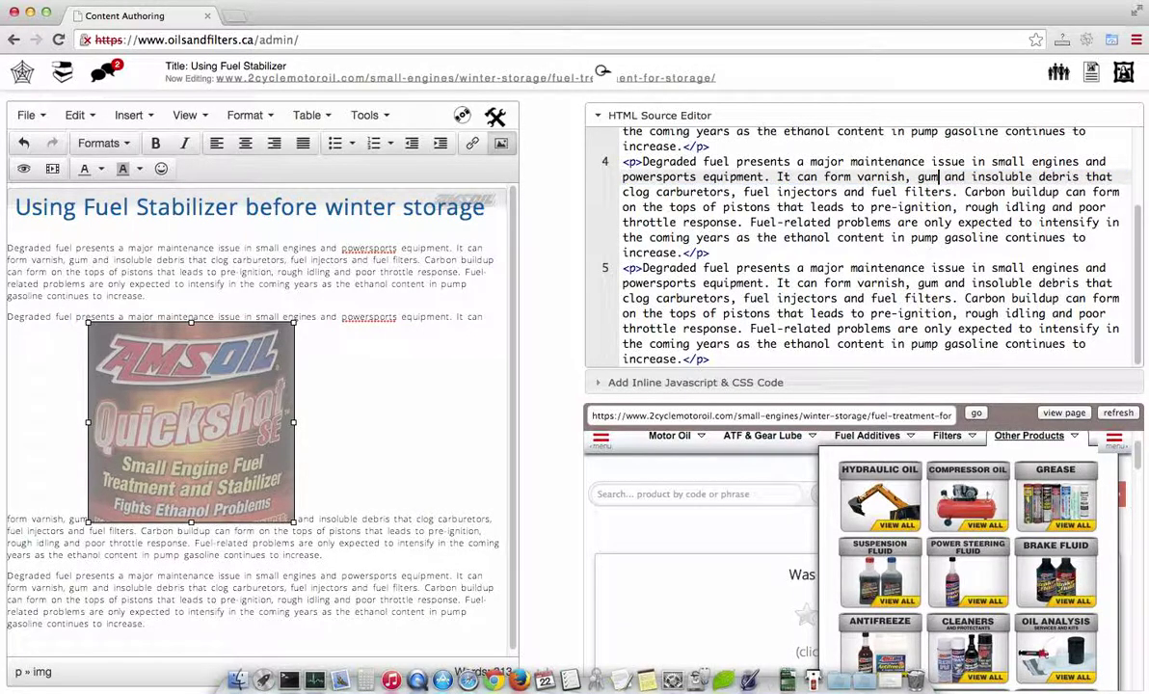
Paste the img tag at the start of the second body paragraph, directly after its opening <p> tag.
key("Up")
key("Home")
key("Right")
key("Right")
key("Right")
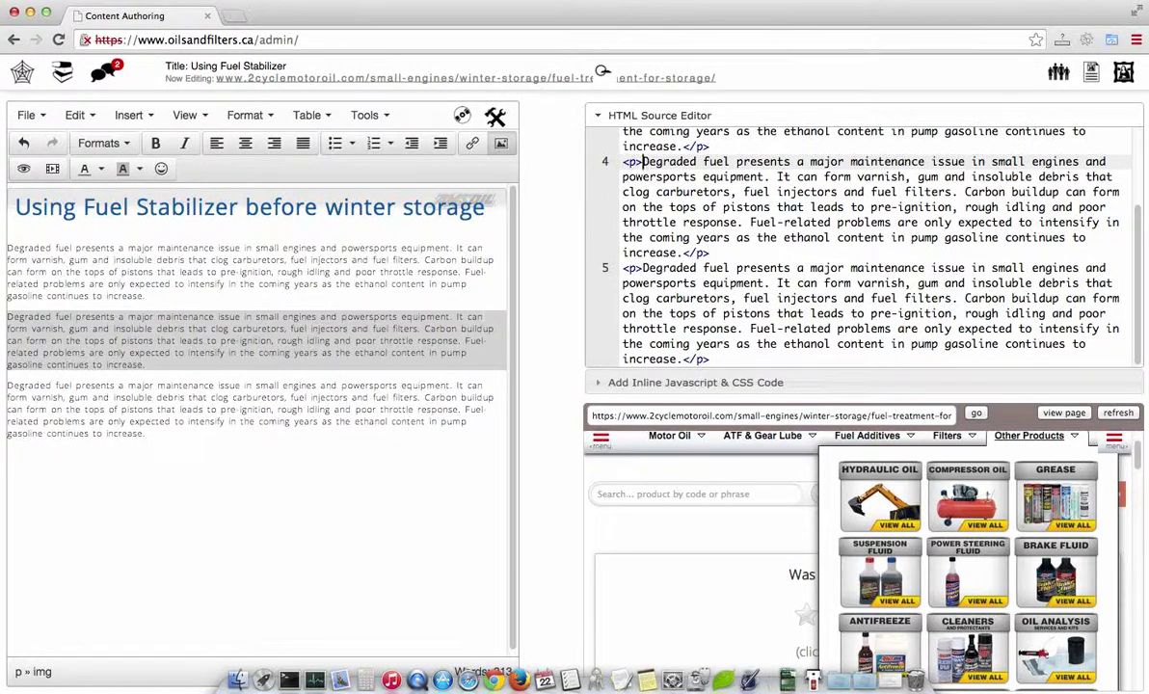
key("super+v")
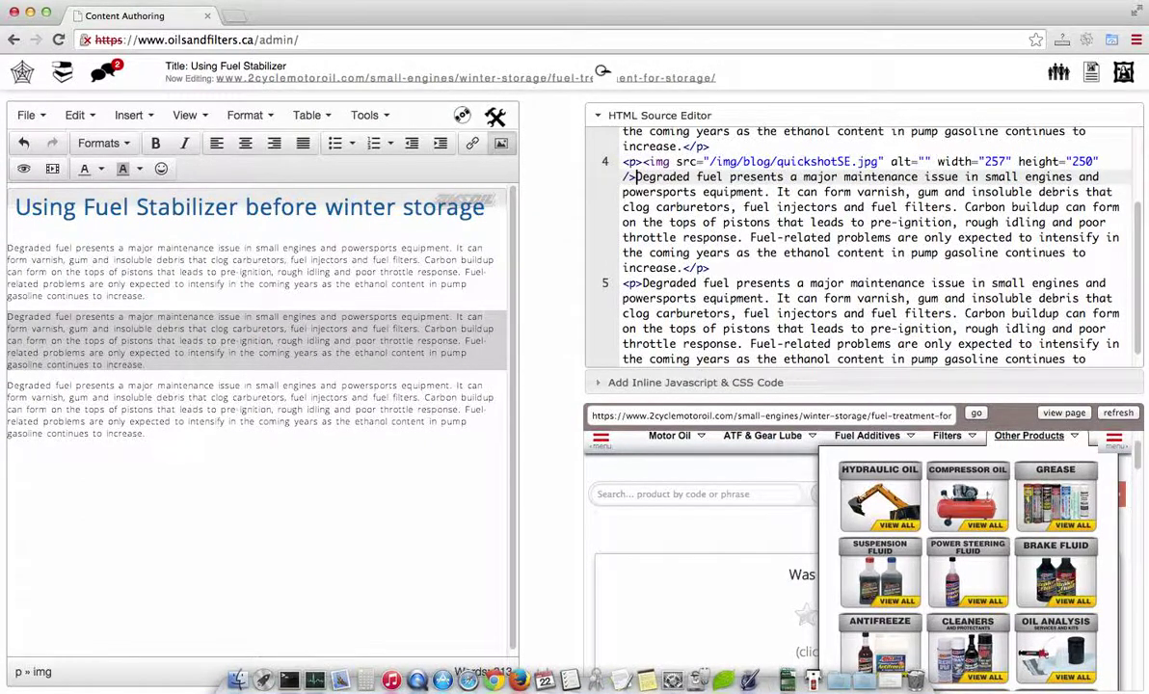
Align the Quickshot image right so that it floats beside the body text.
left_click(391, 375)
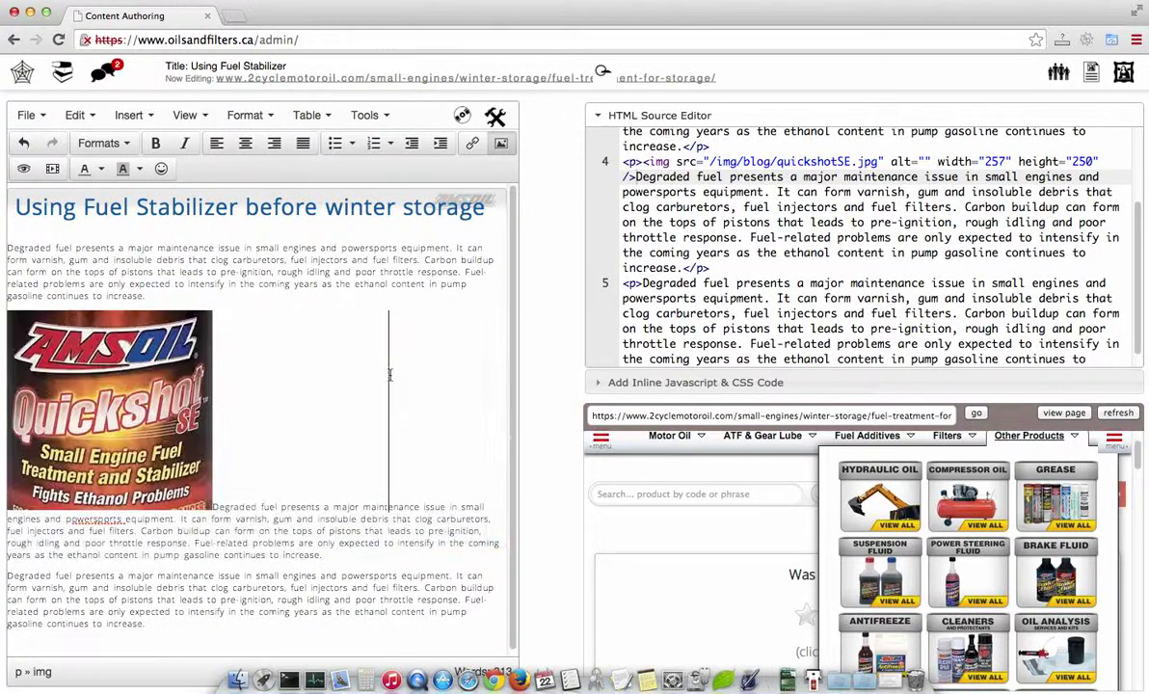
left_click(120, 389)
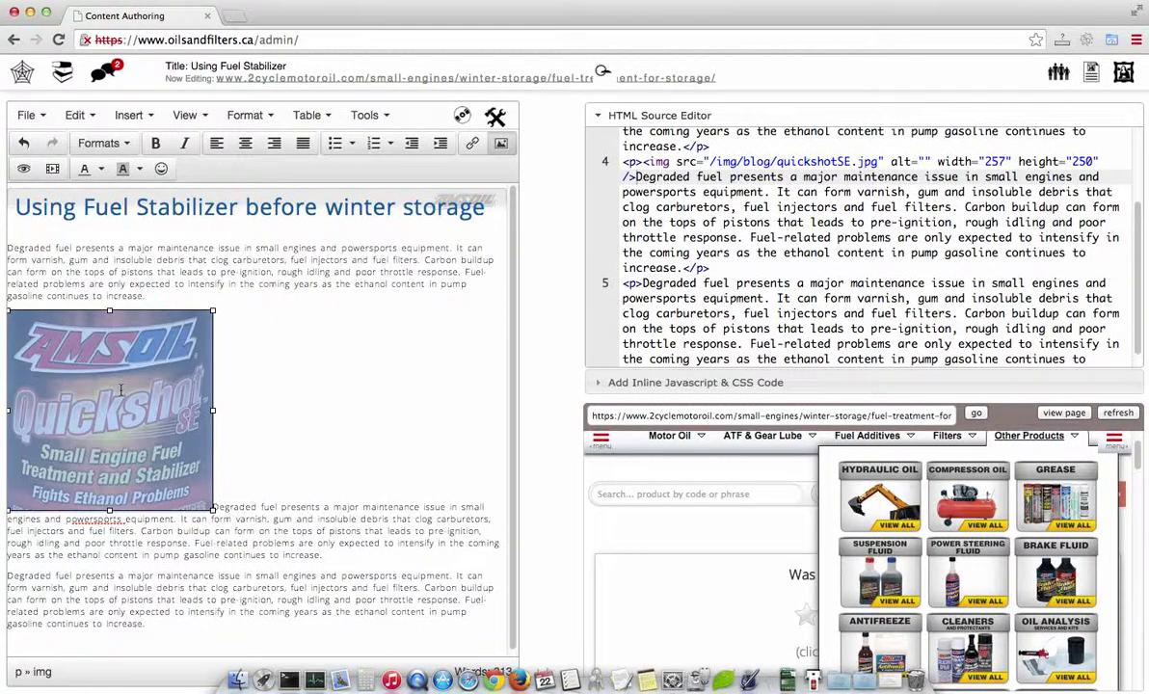
left_click(275, 145)
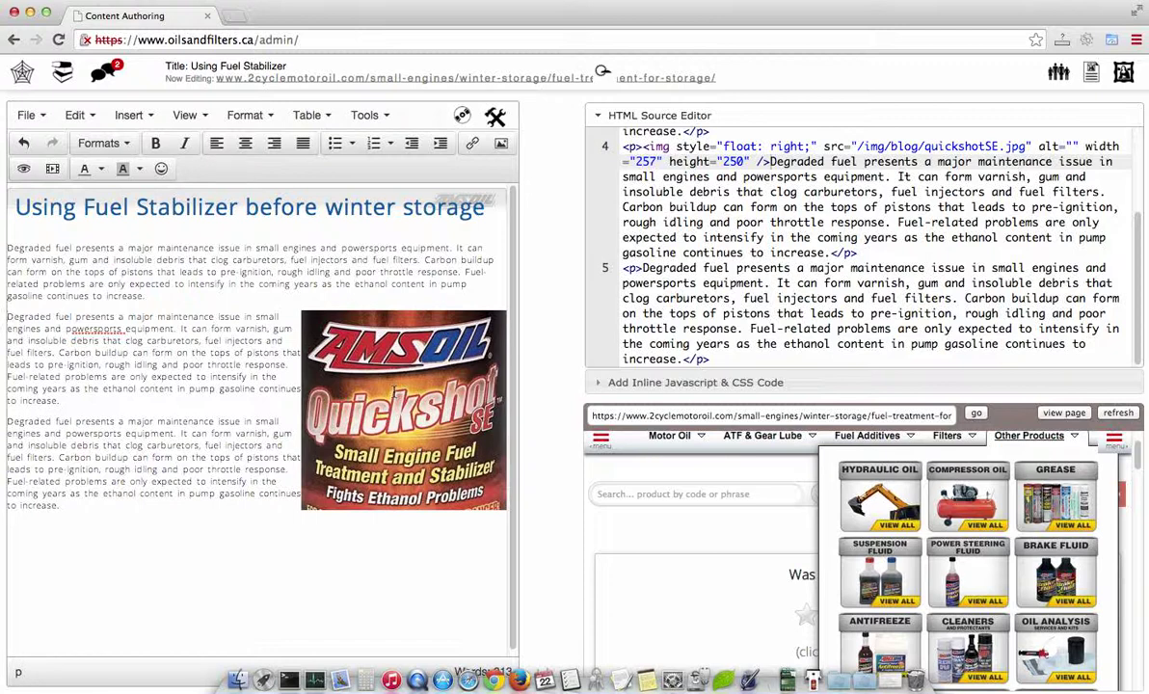
Add a style attribute with margin-left:10px after the height attribute of the Quickshot image's img tag in the HTML source.
left_click(395, 391)
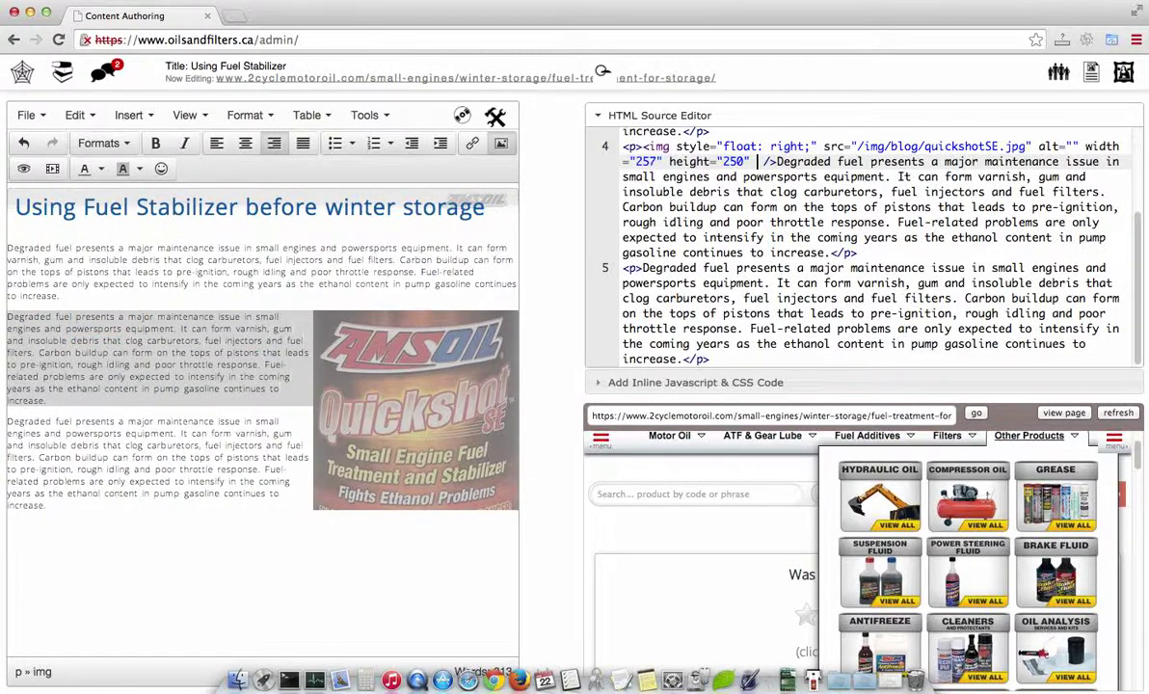
type("style")
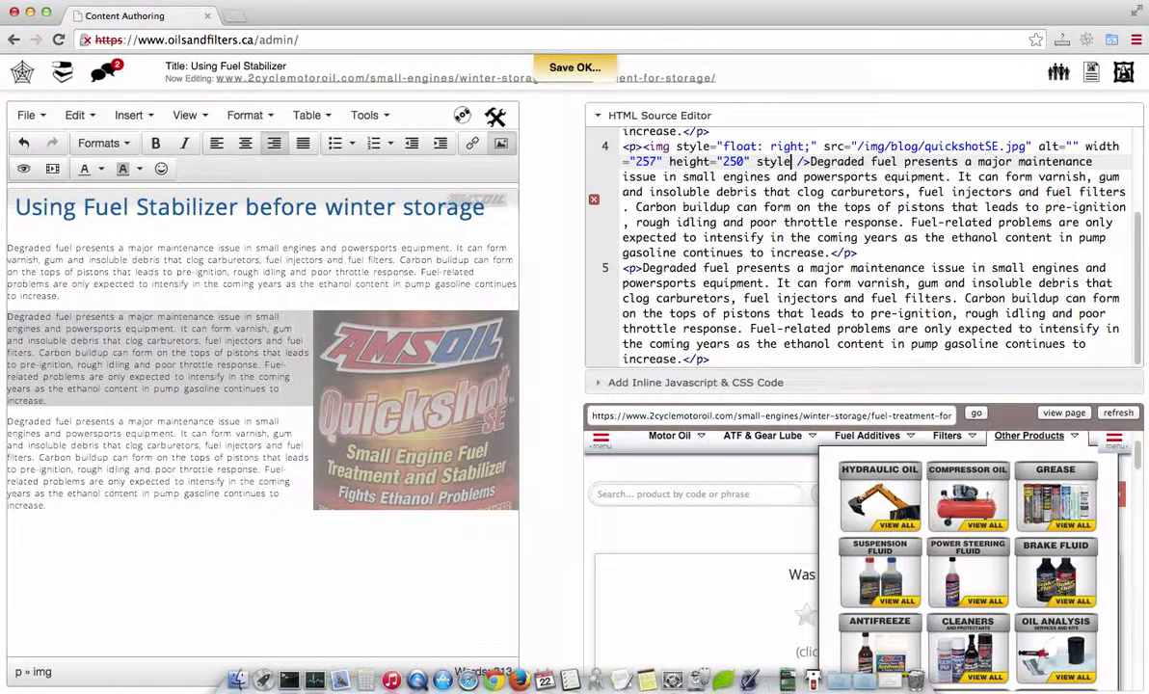
type("=\"")
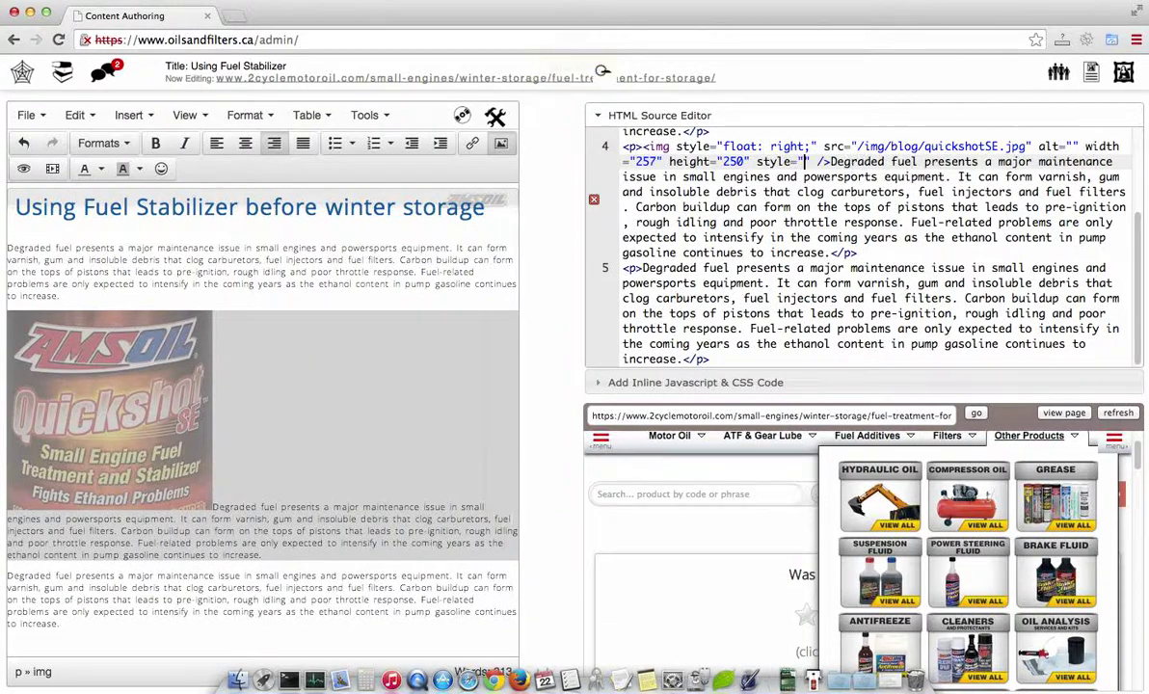
type("margine")
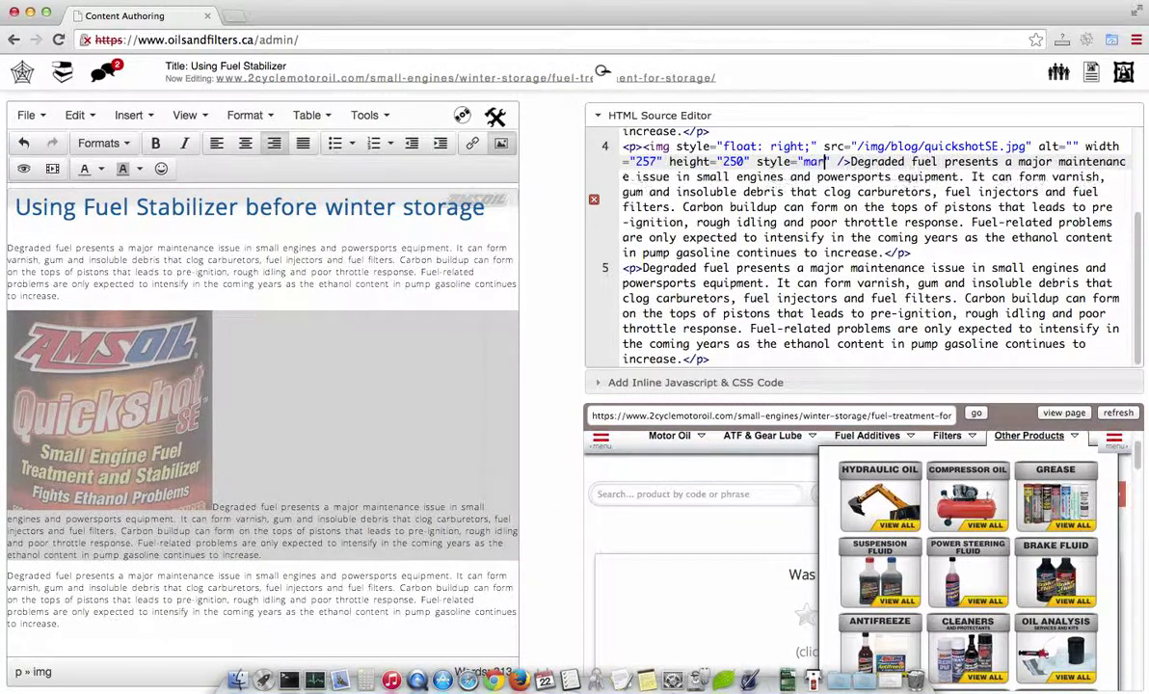
key("BackSpace")
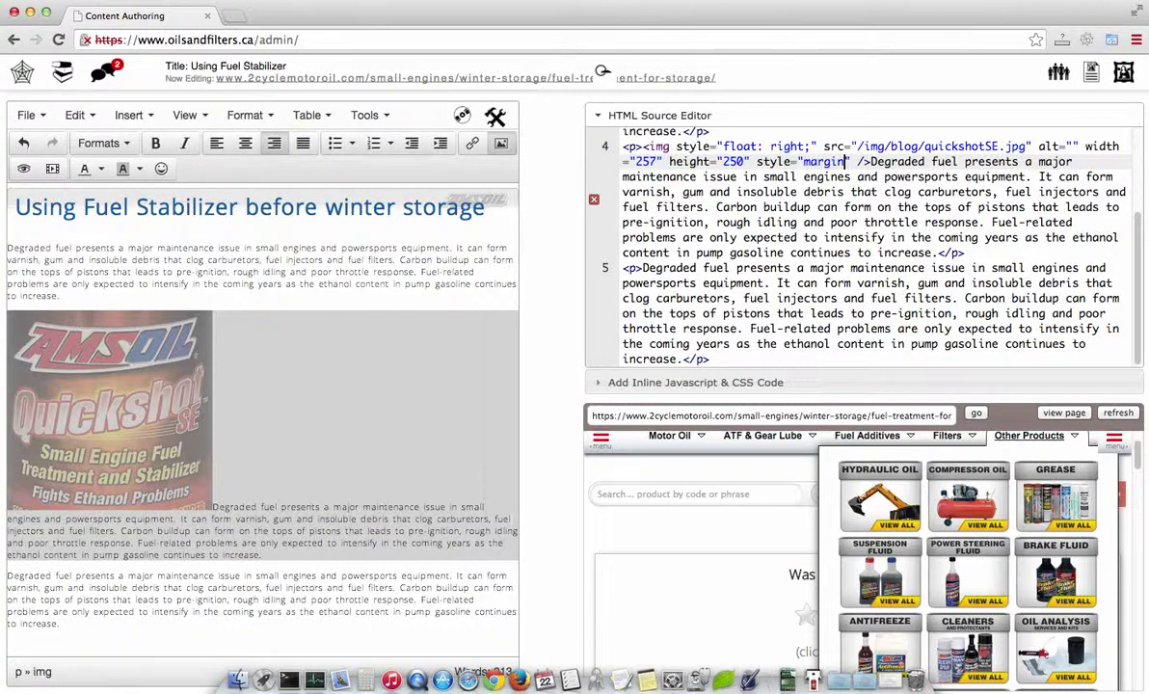
type("-left")
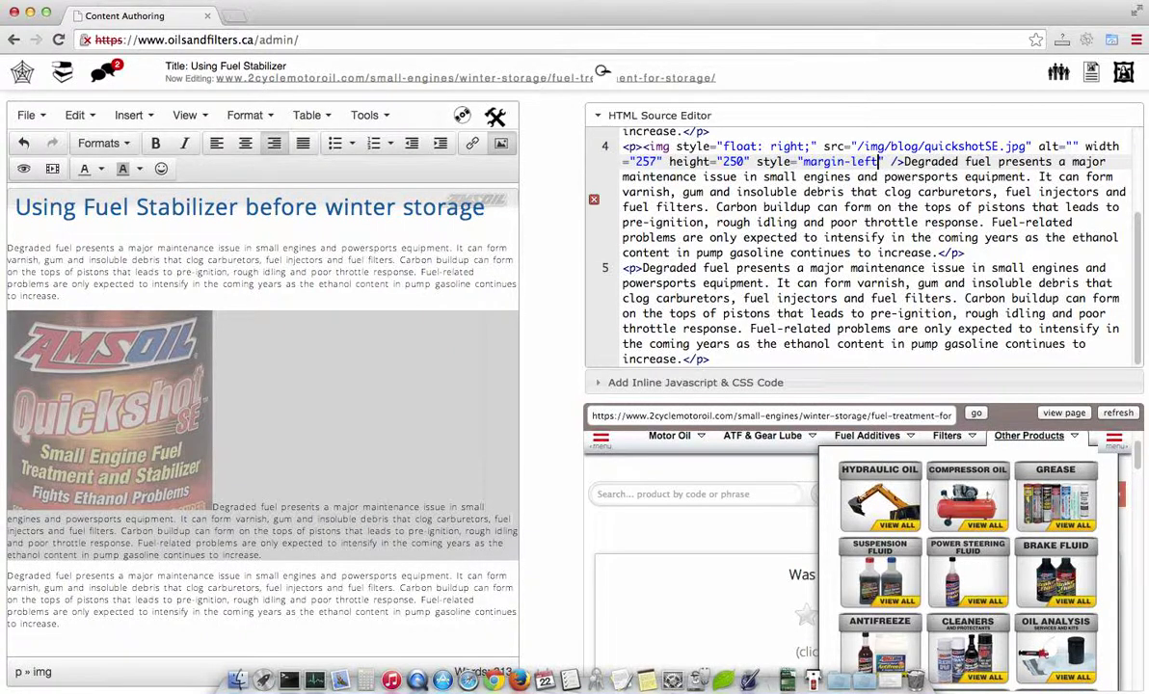
type(":10px")
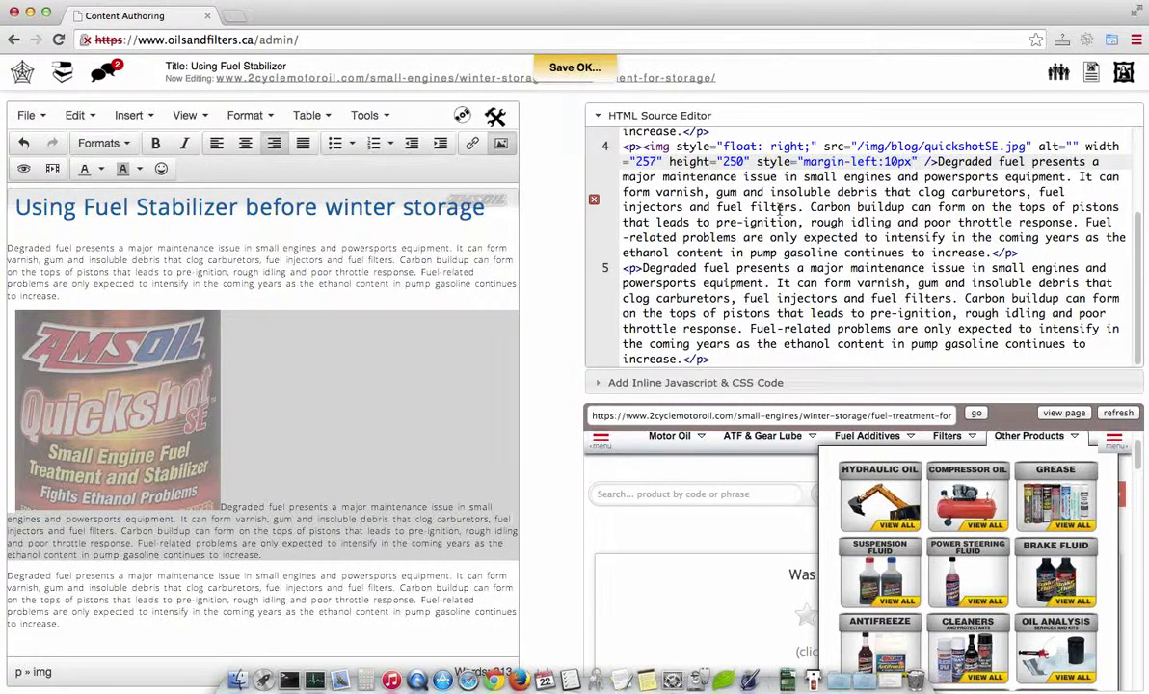
Remove the img tag's original float style attribute and append float: right to its margin-left:10px style.
left_click(810, 145)
key("BackSpace")
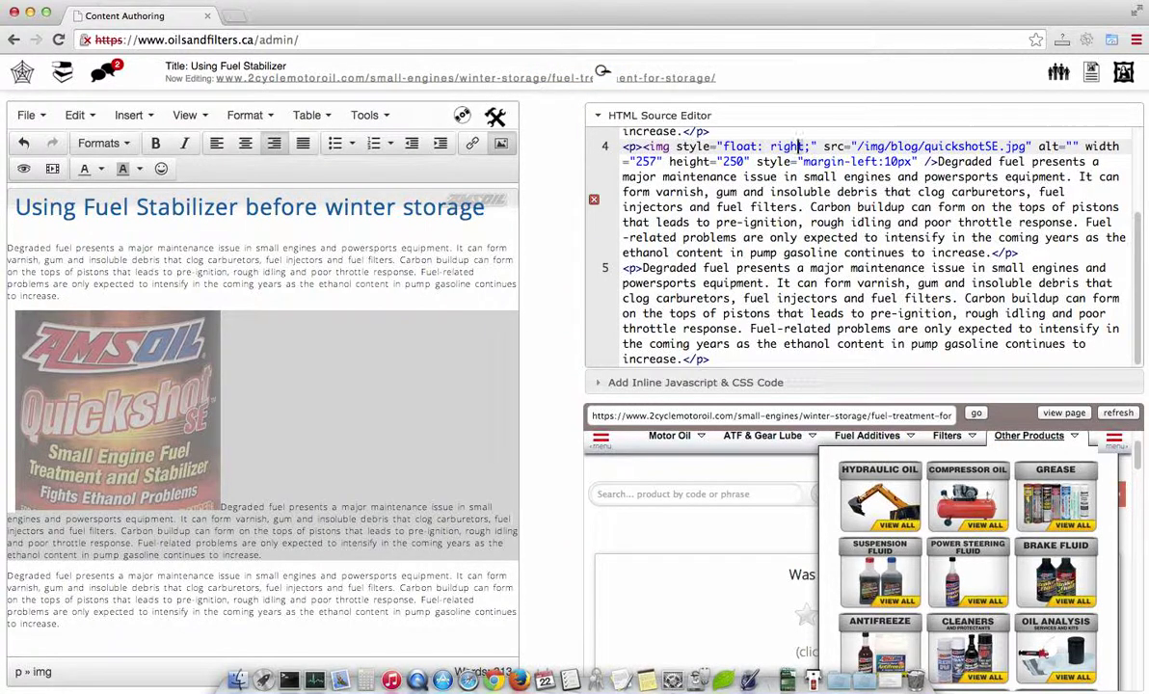
left_click(725, 146, "shift")
key("BackSpace")
key("BackSpace")
key("BackSpace")
key("BackSpace")
key("BackSpace")
key("BackSpace")
key("BackSpace")
key("BackSpace")
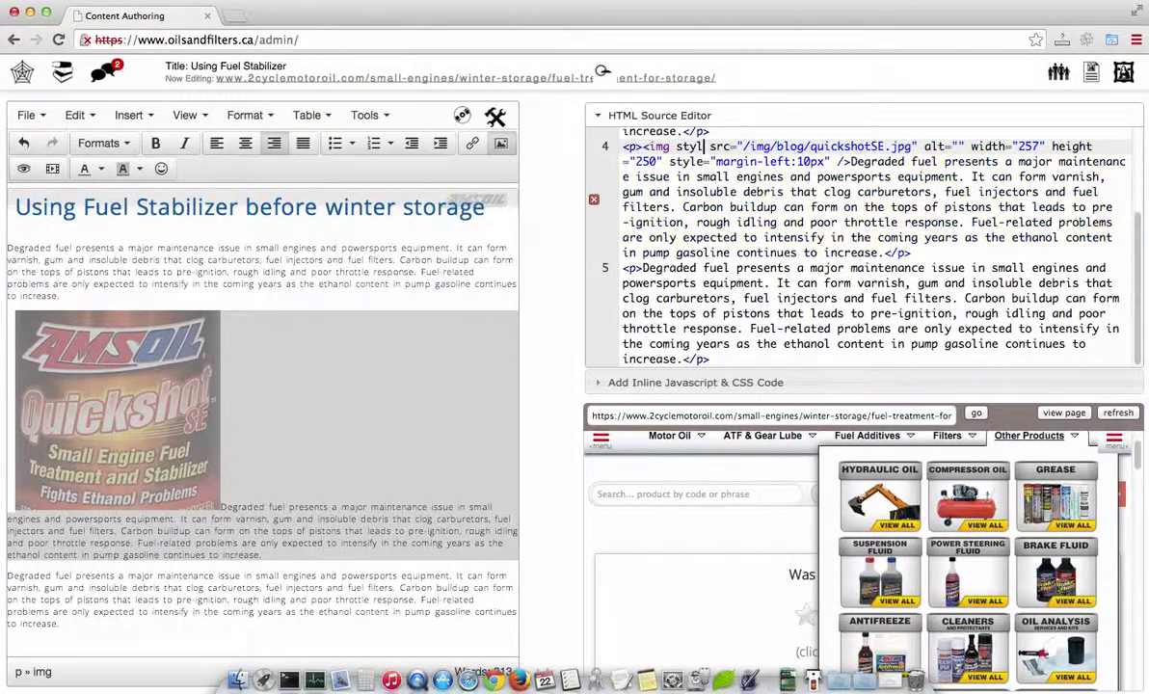
key("BackSpace")
key("BackSpace")
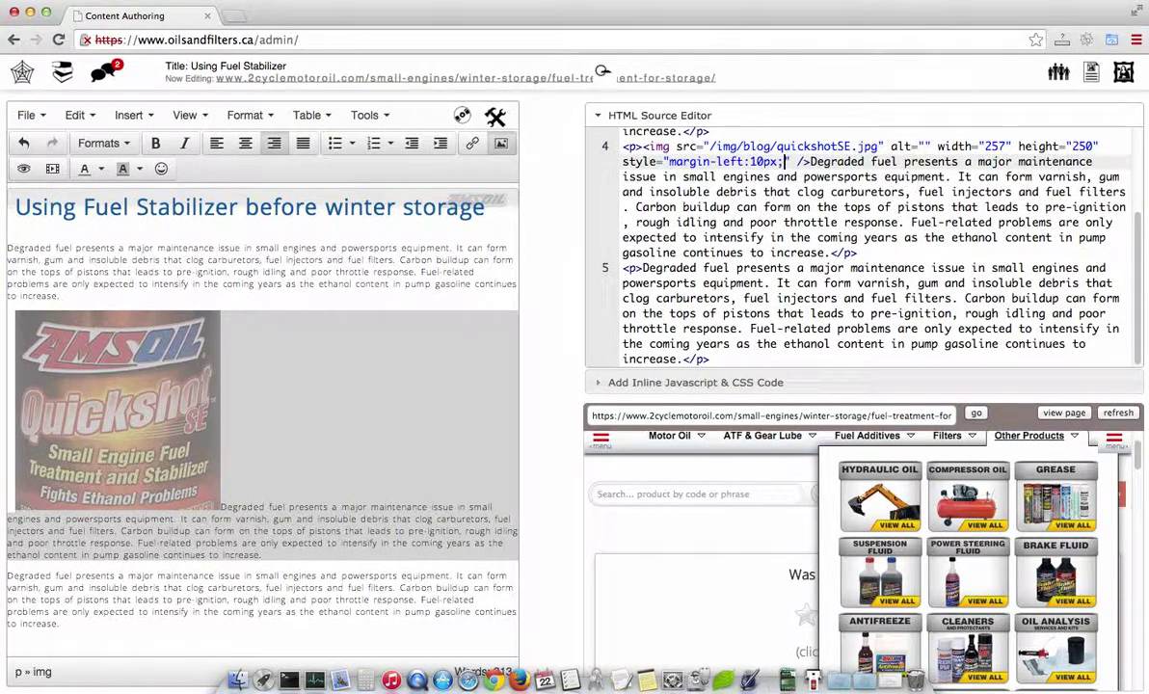
type(";float: right")
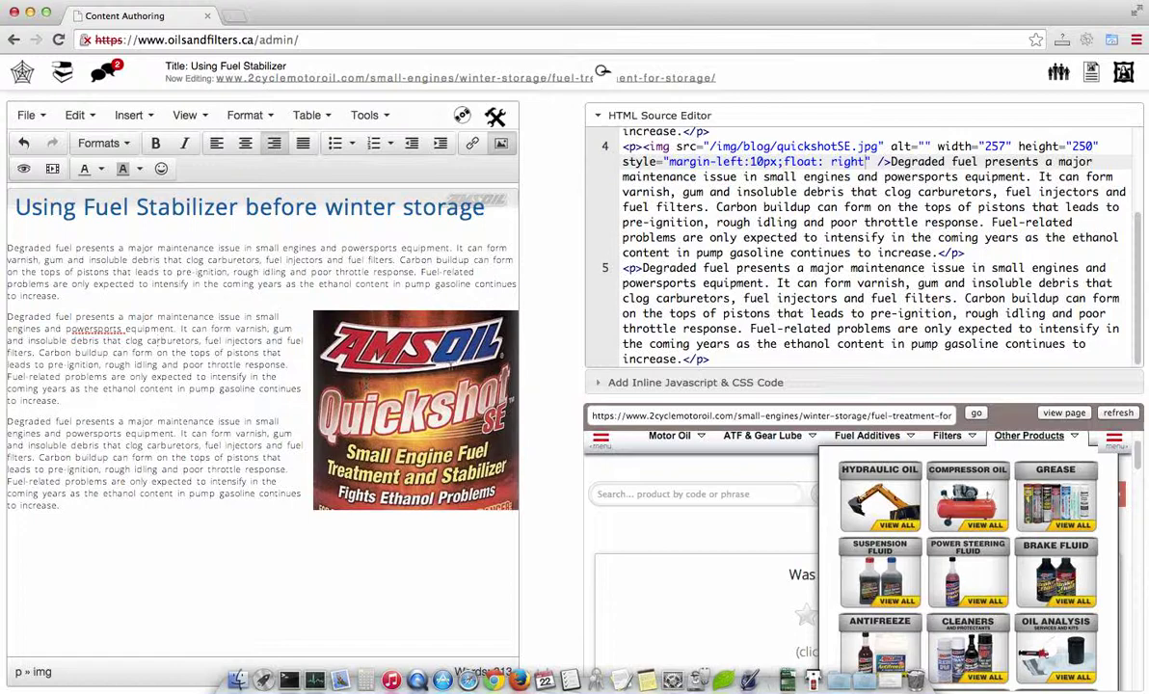
Check the article's heading, text wrap and image margin in the full page preview and close the preview.
left_click(1070, 414)
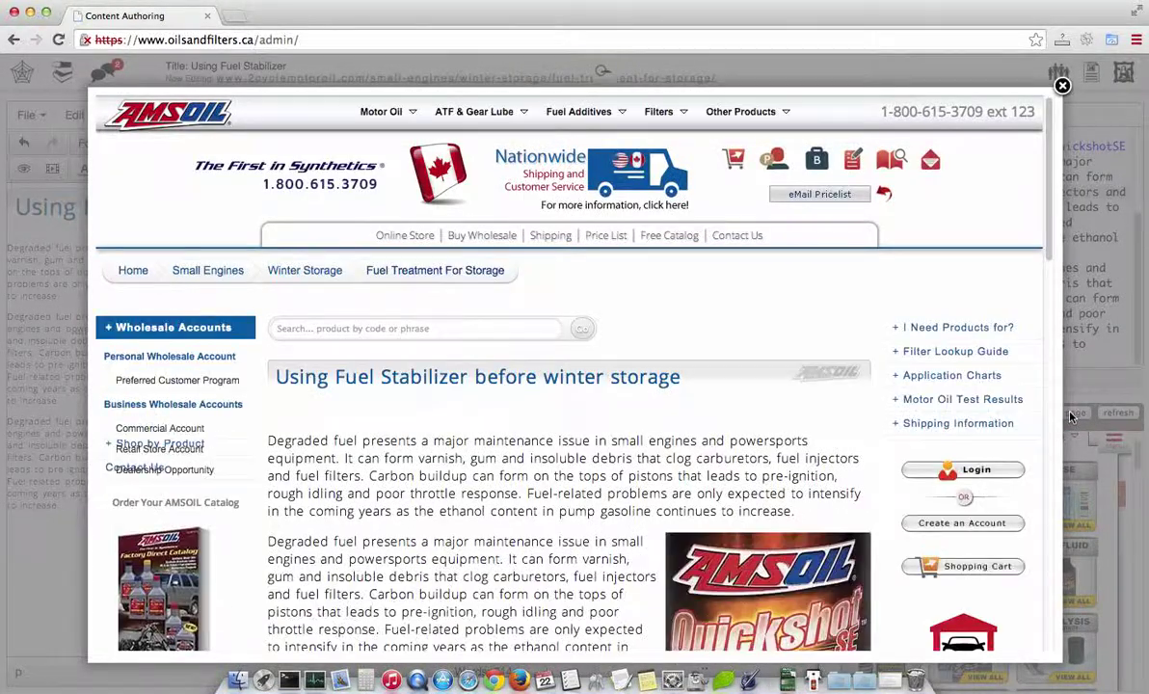
mouse_move(959, 327)
scroll(923, 392, "down", 2)
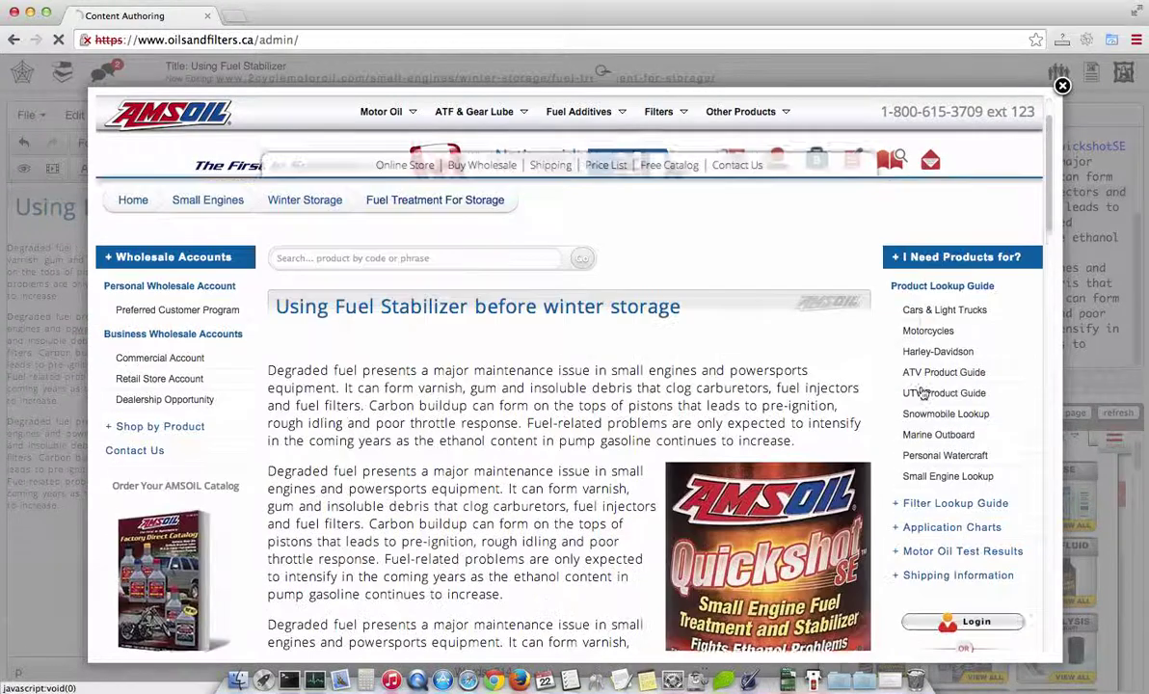
scroll(923, 393, "down", 2)
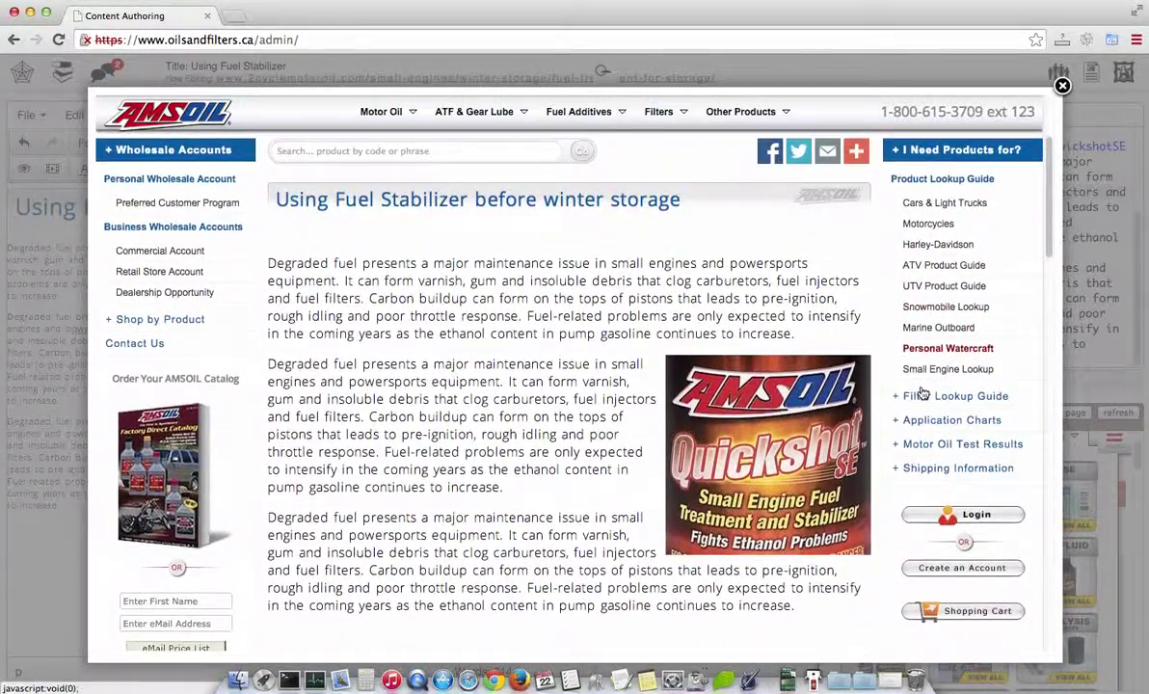
scroll(922, 393, "up", 1)
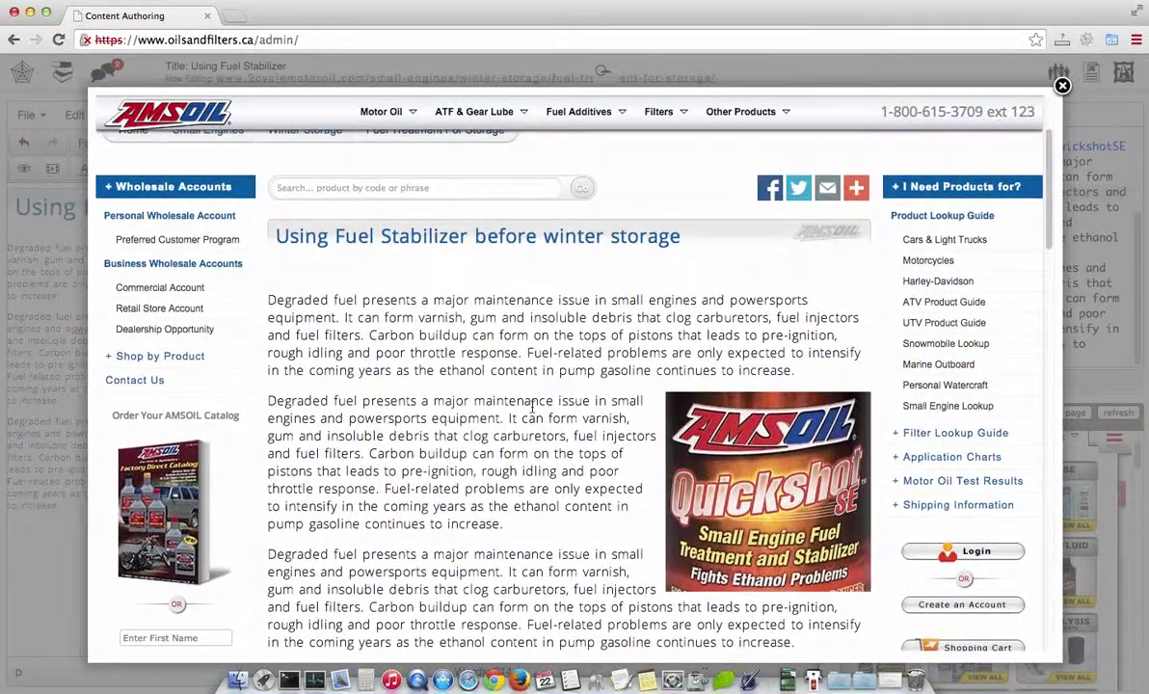
scroll(533, 407, "down", 2)
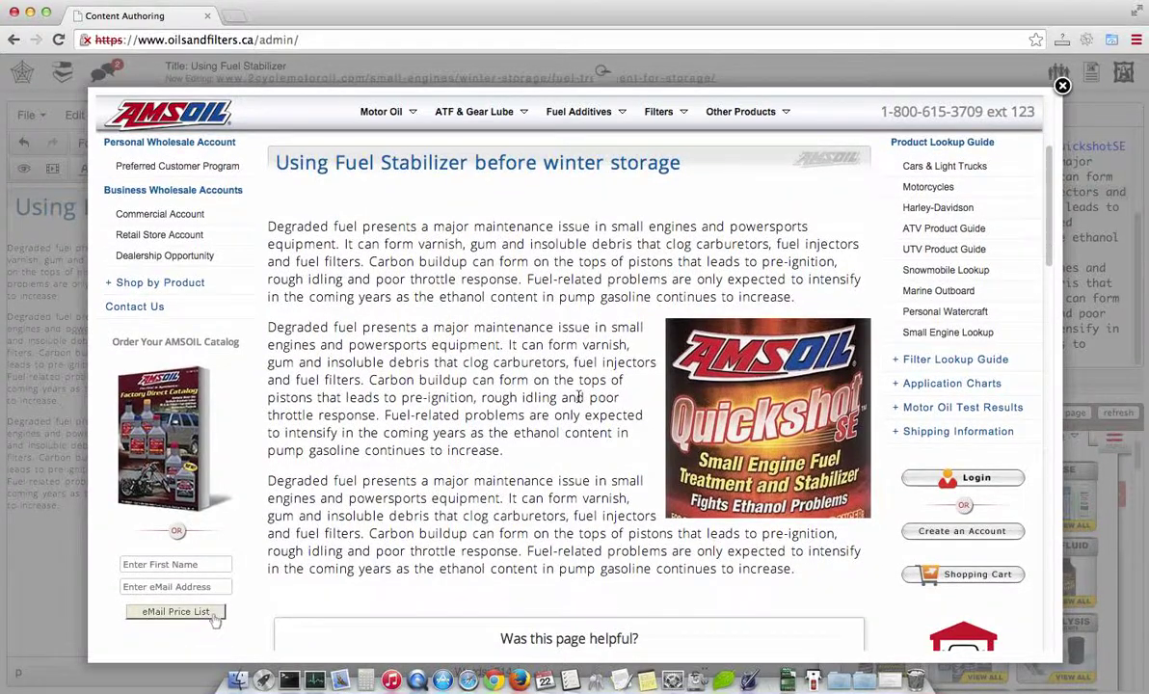
scroll(580, 397, "down", 1)
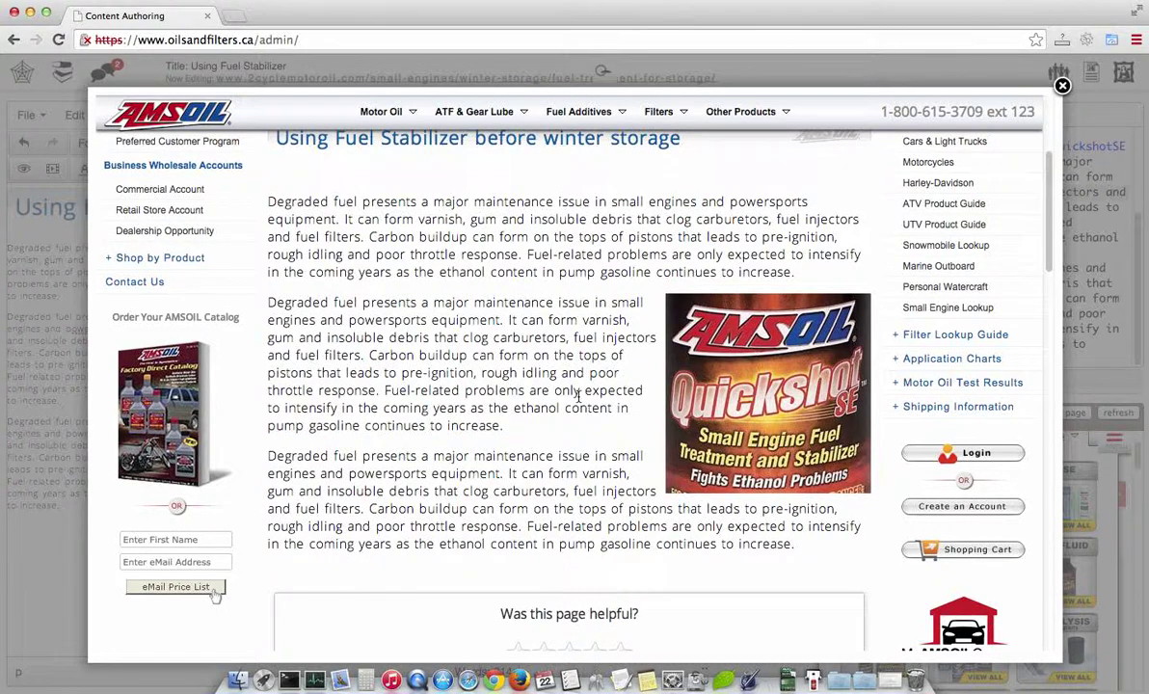
scroll(579, 397, "down", 5)
scroll(579, 397, "up", 10)
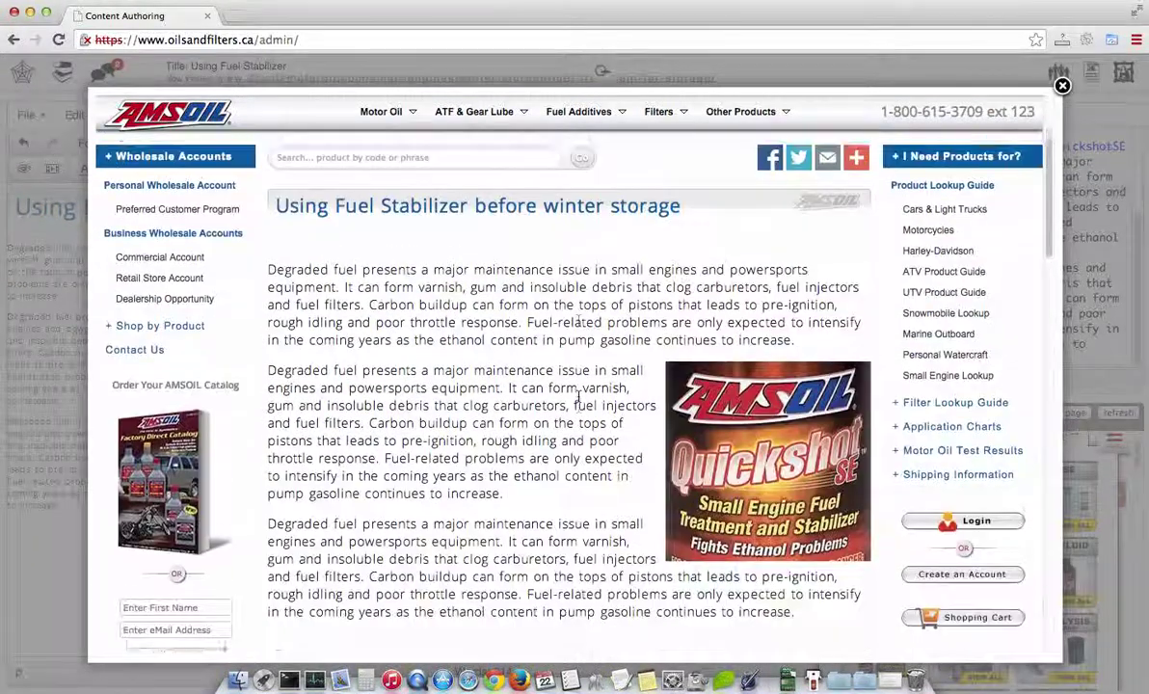
left_click(1062, 86)
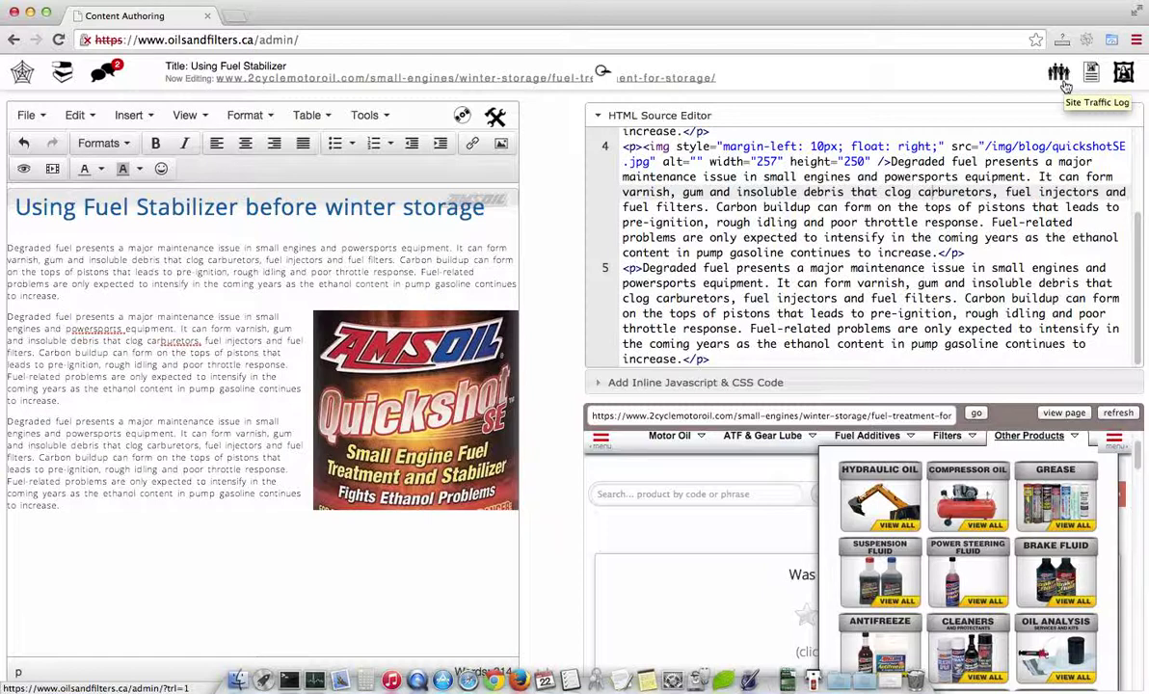
Open the article's page settings and inspect its rating and comment sections in the full page preview.
left_click(495, 118)
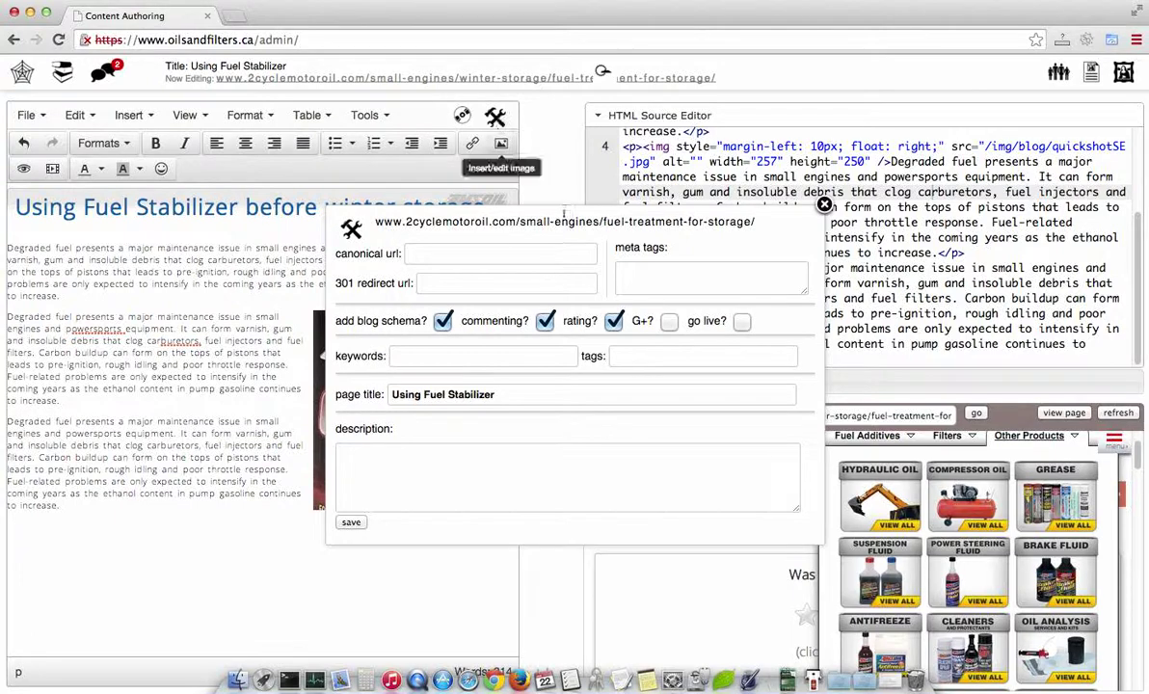
left_click_drag(583, 221, 592, 134)
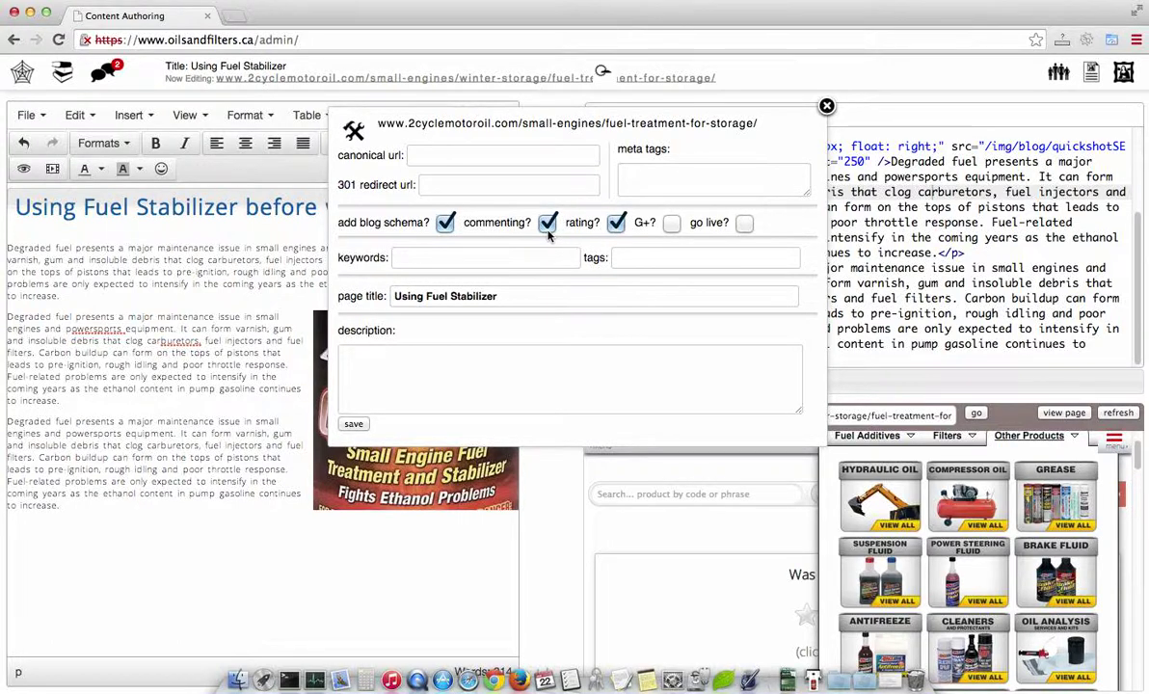
left_click(1055, 414)
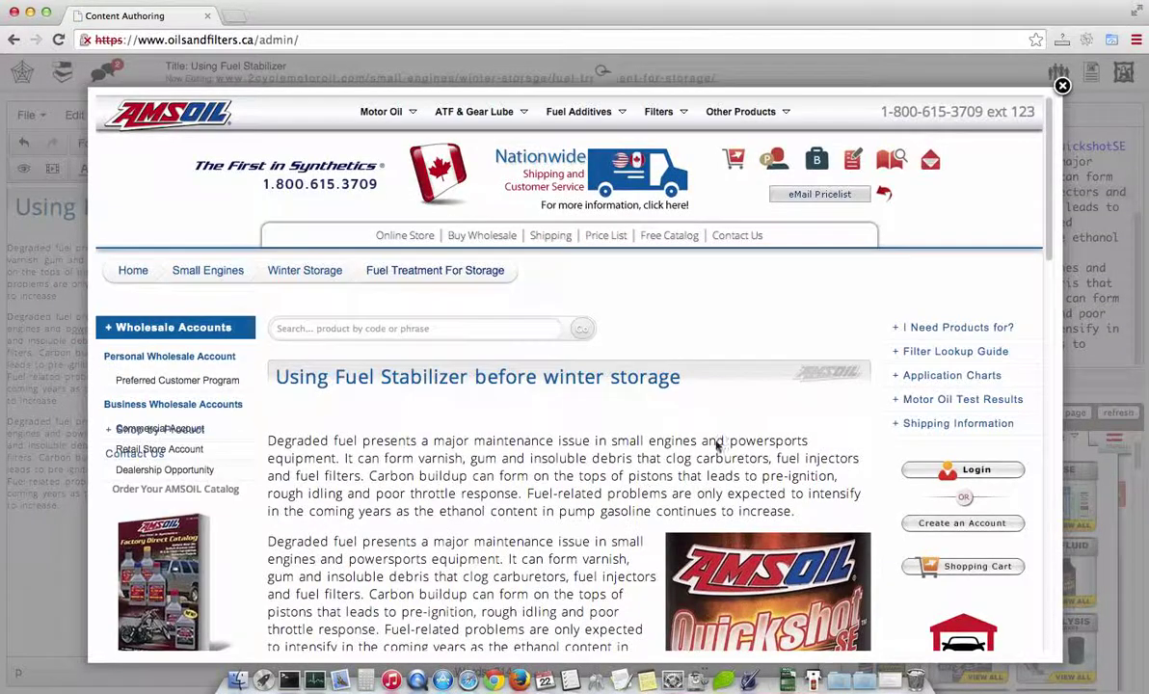
scroll(716, 441, "down", 10)
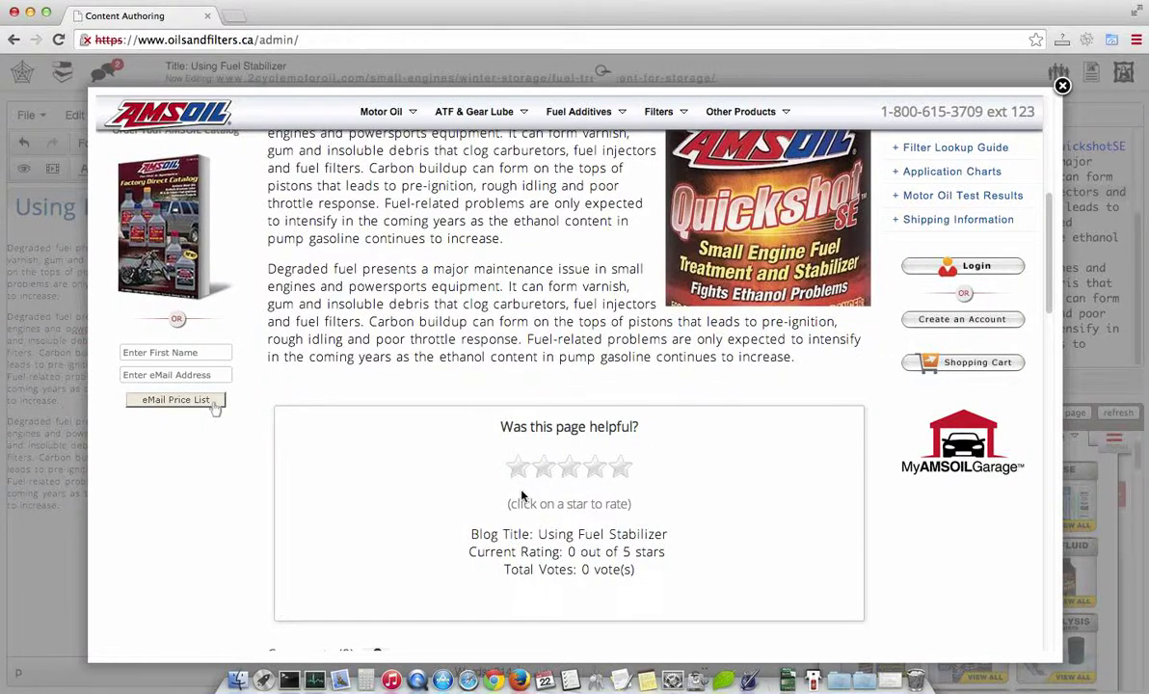
scroll(521, 491, "down", 2)
scroll(521, 495, "down", 4)
left_click(468, 500)
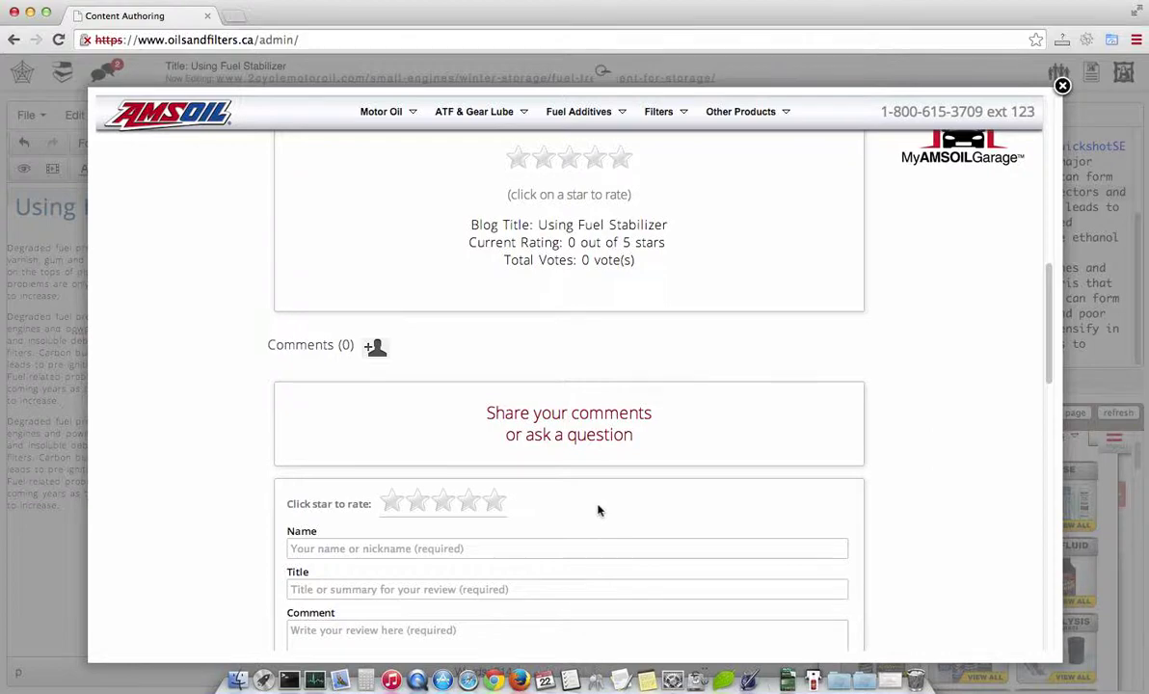
scroll(597, 510, "up", 10)
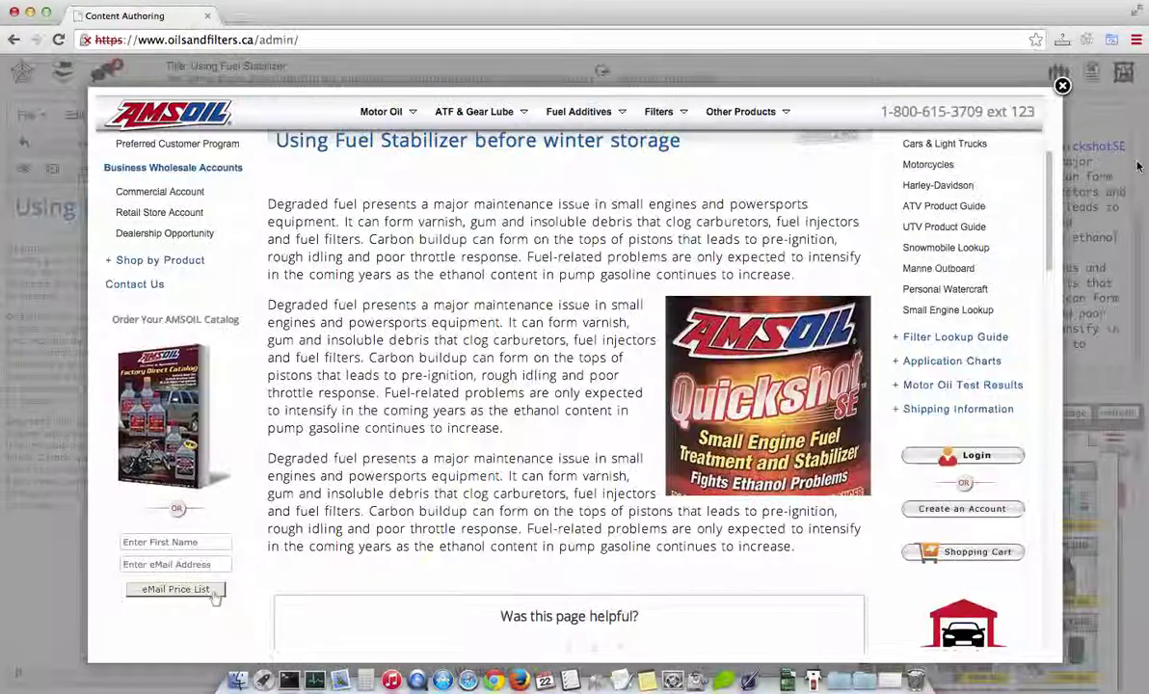
left_click(1063, 86)
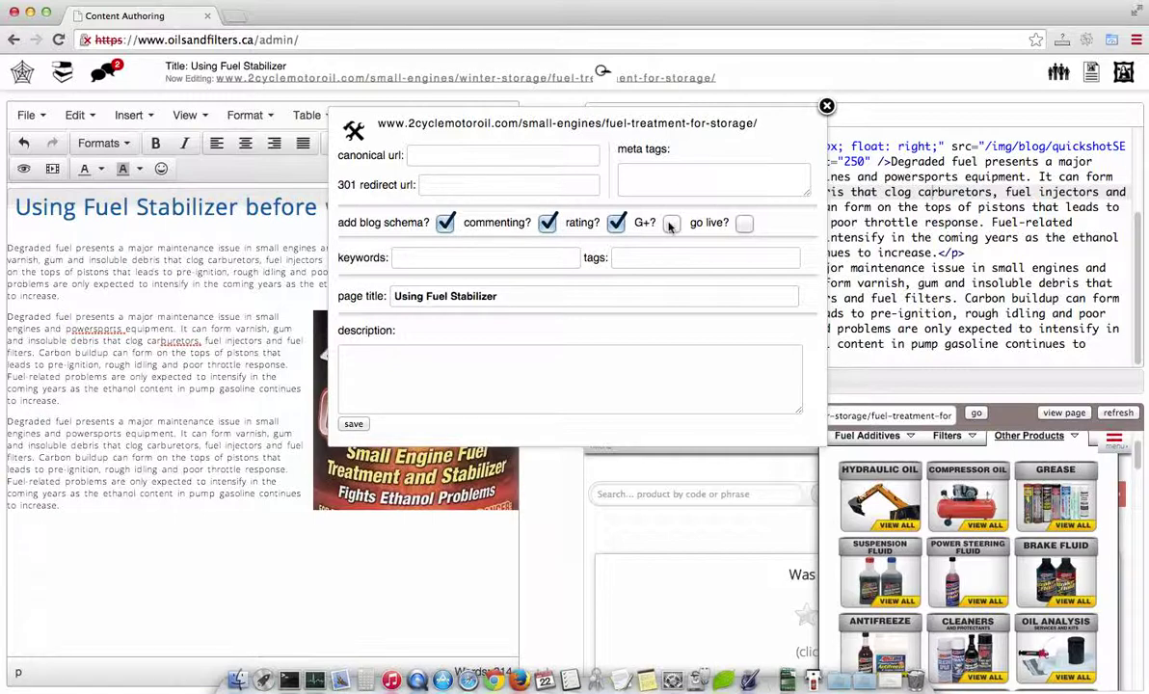
Review the go live option and the keywords, description and tags fields, and close the page settings without saving.
left_click(745, 224)
left_click(745, 223)
left_click(478, 257)
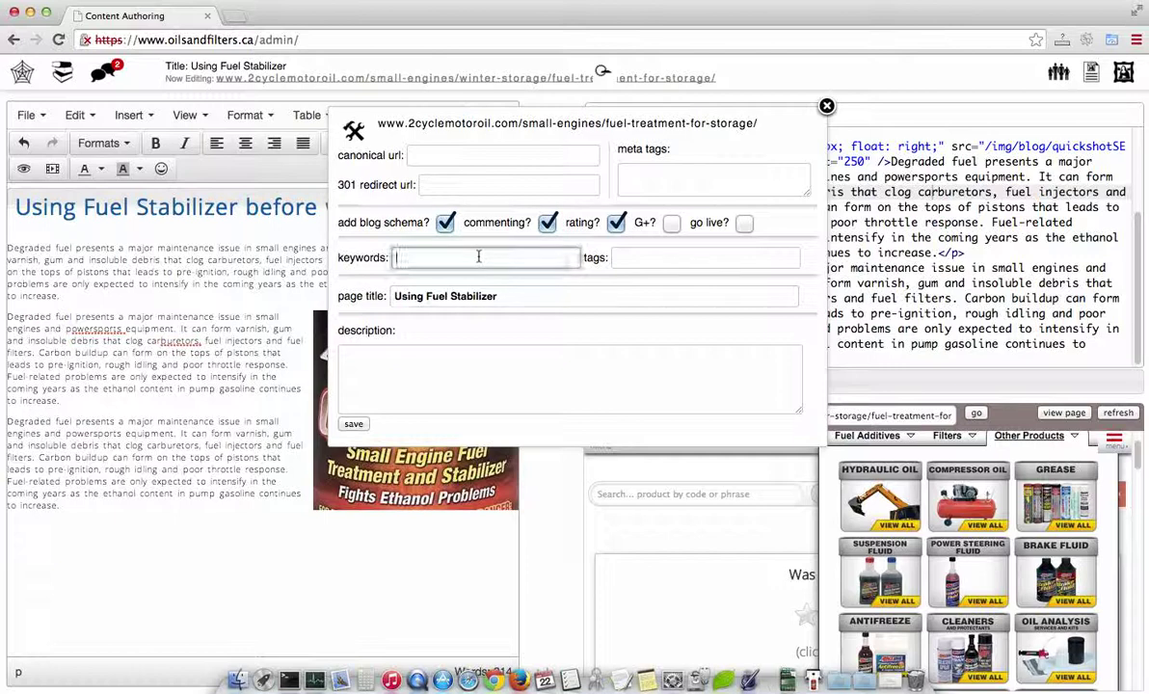
left_click(527, 368)
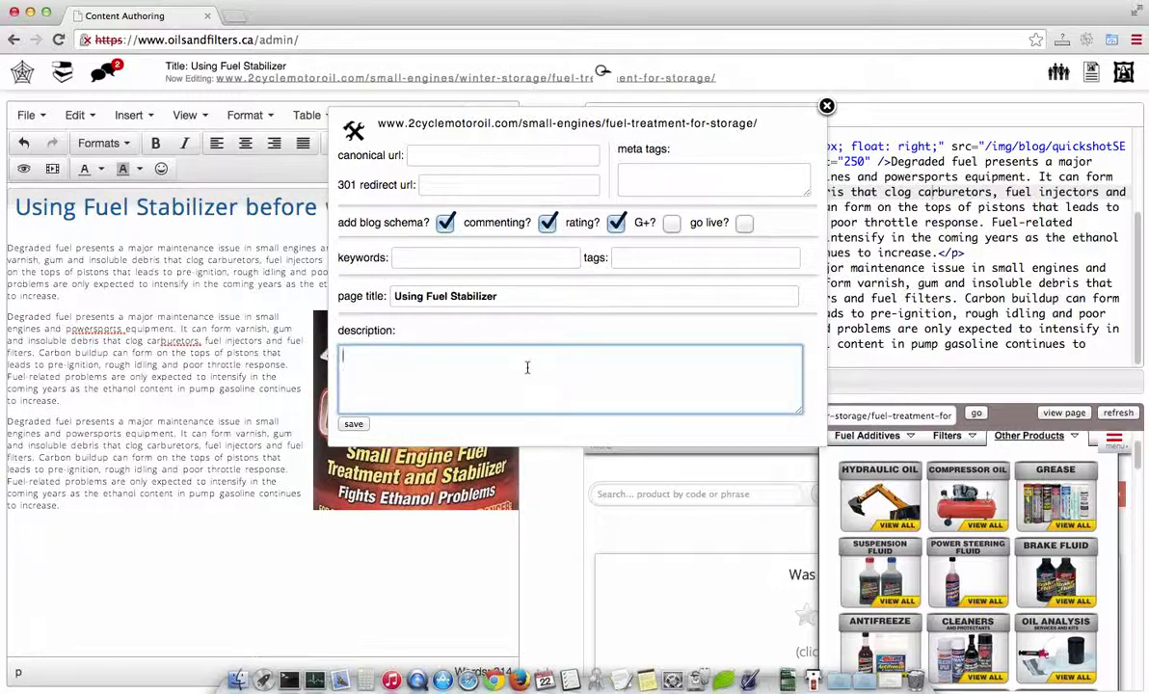
left_click(518, 258)
left_click(513, 388)
left_click(473, 261)
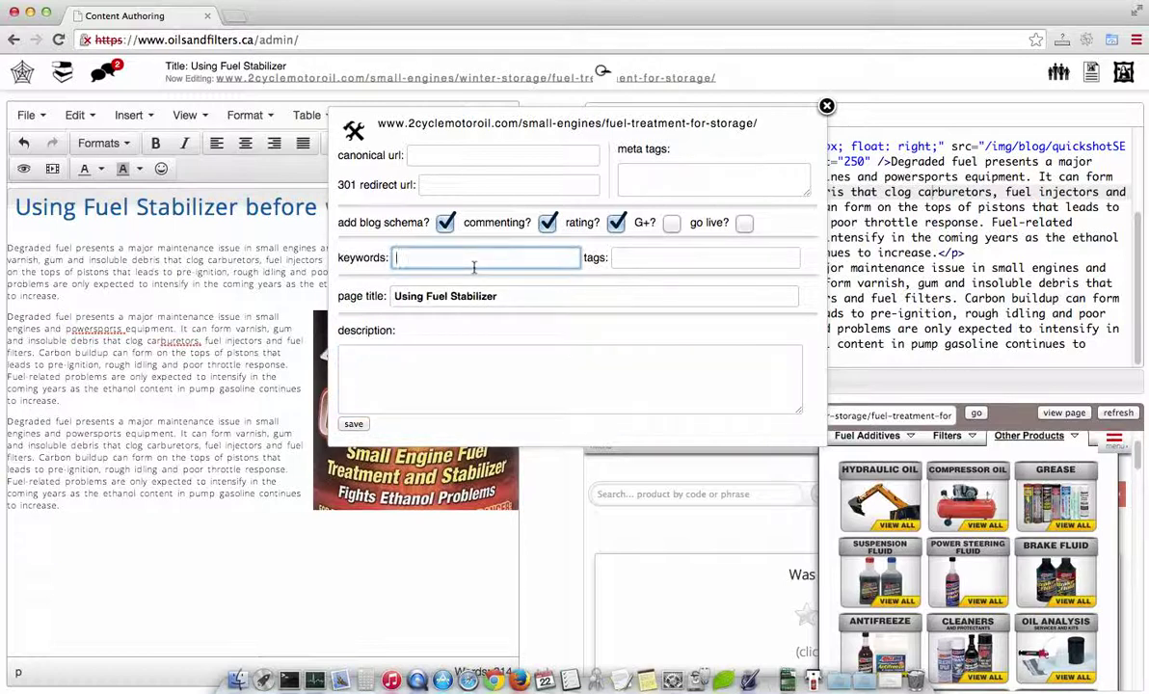
left_click(638, 260)
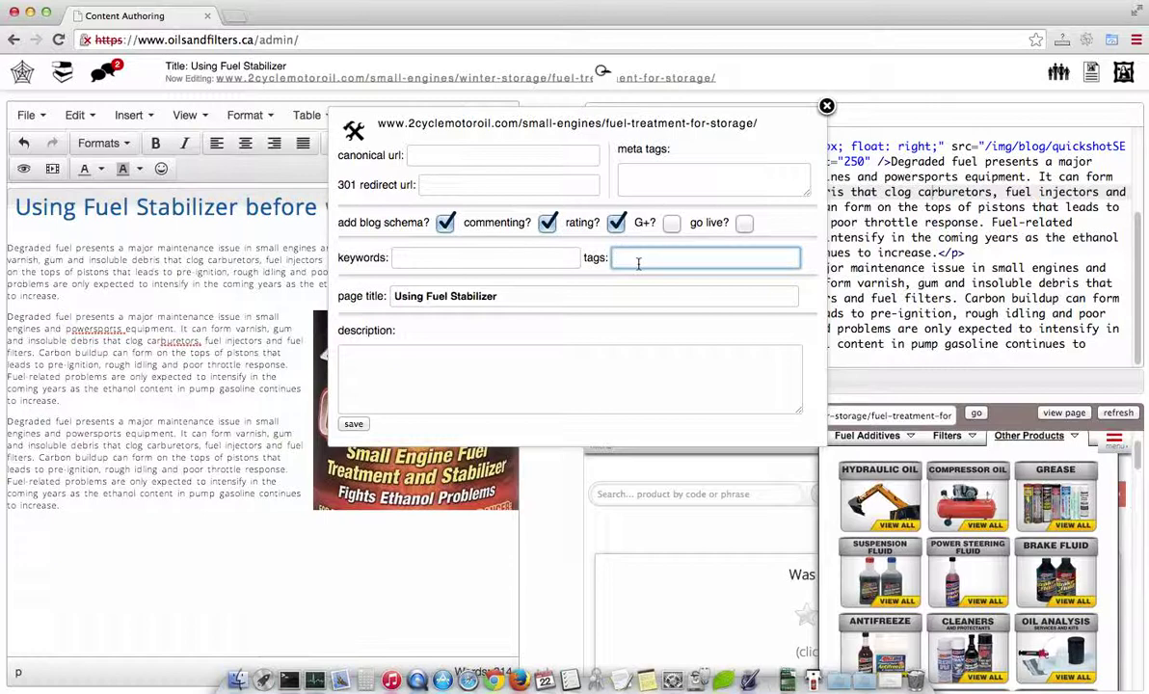
type("ase,")
left_click(825, 106)
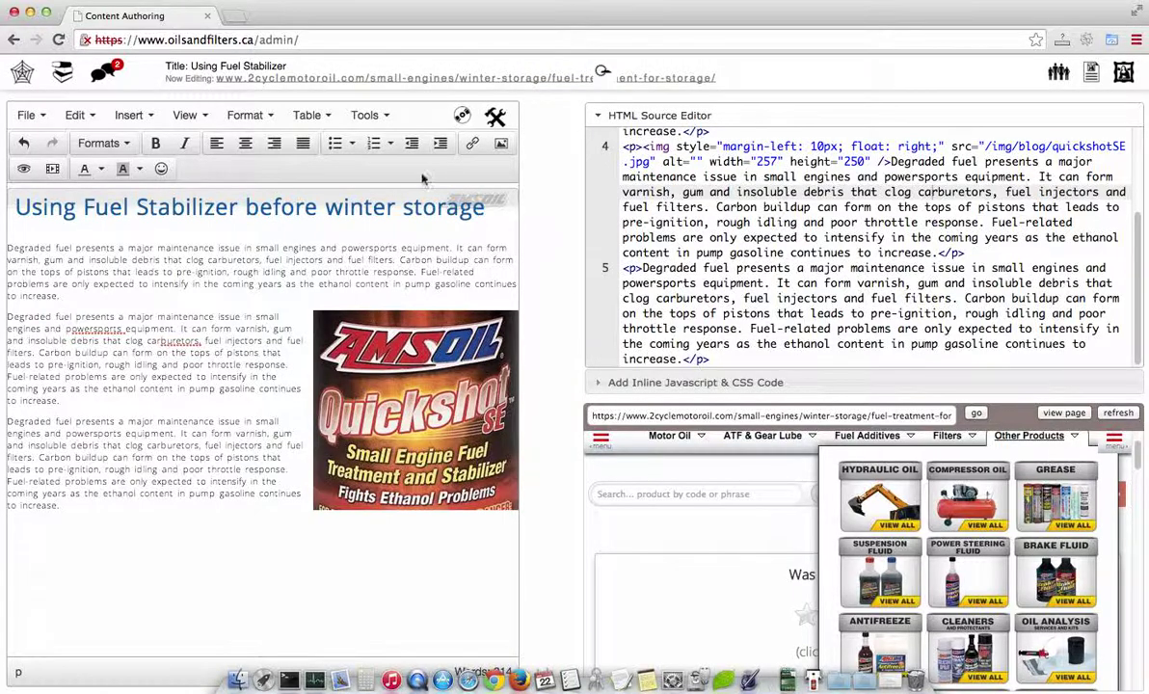
left_click(63, 73)
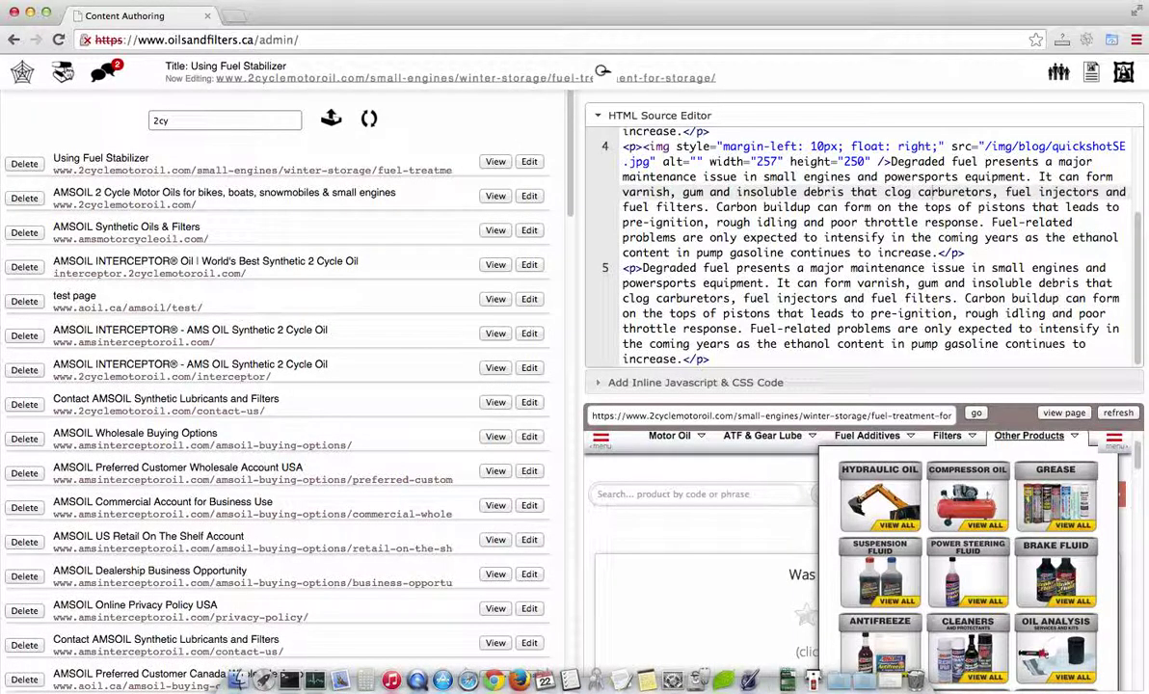
left_click(247, 122)
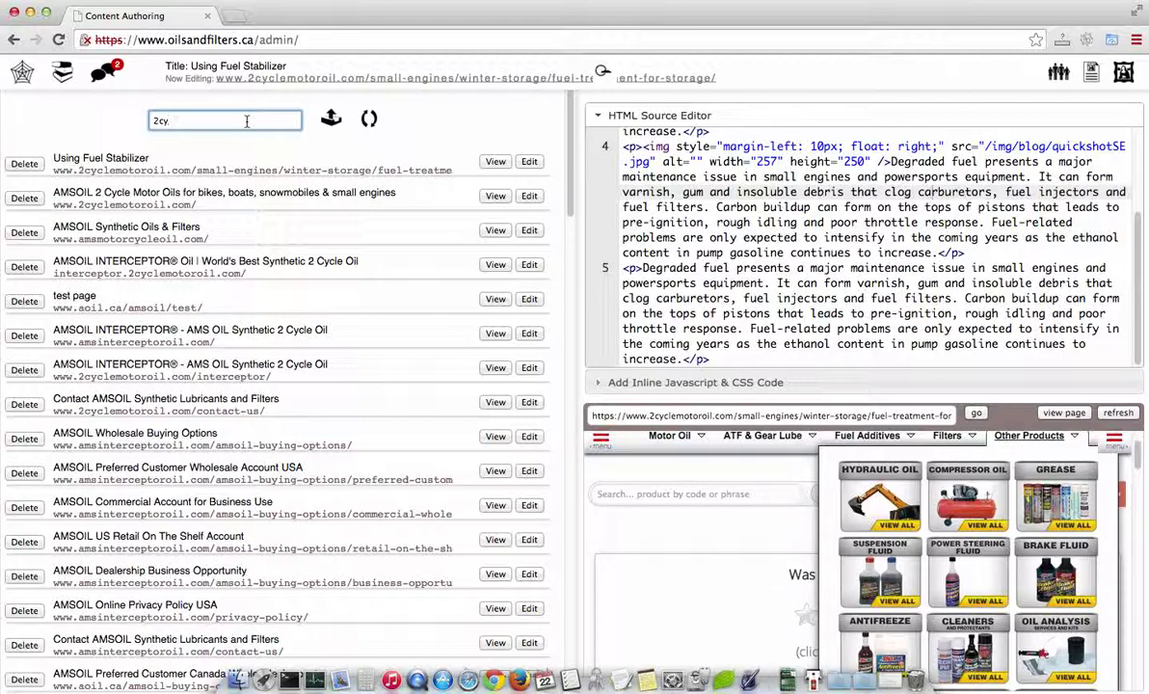
key("Return")
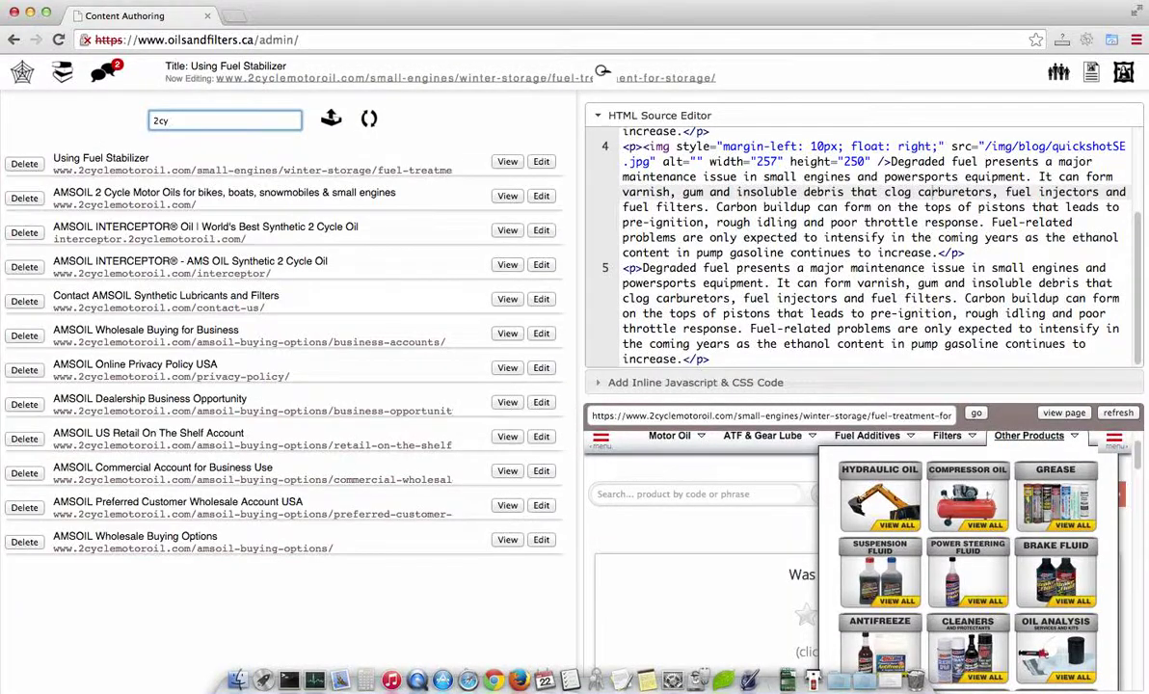
type("c")
left_click(541, 300)
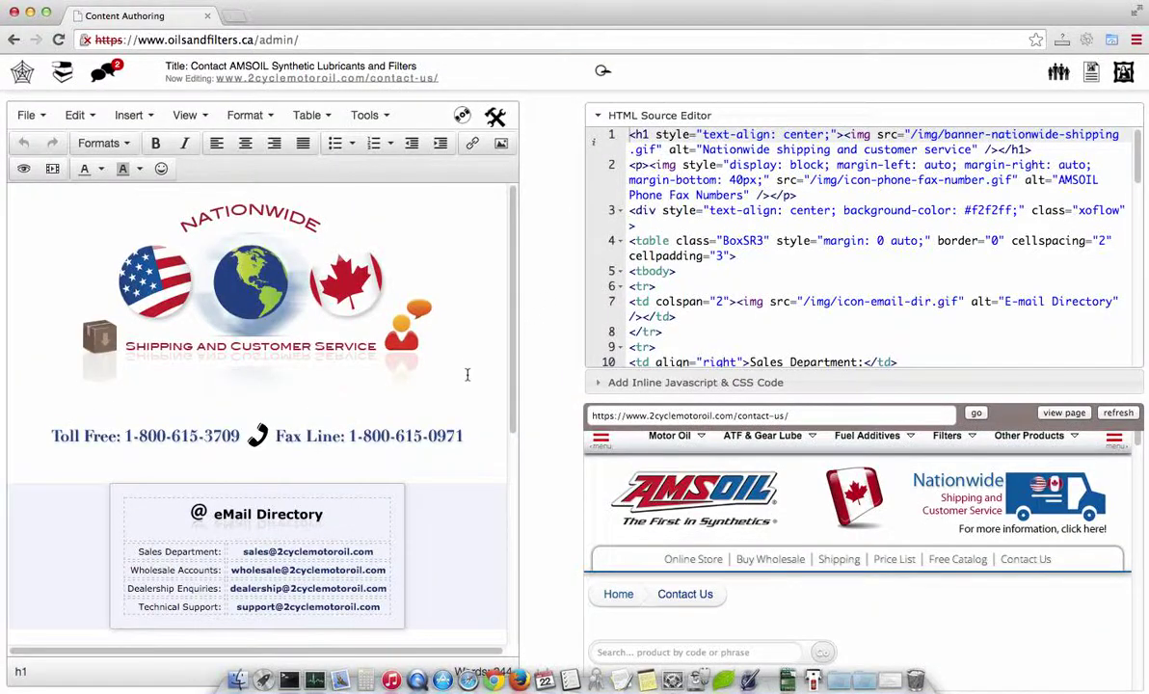
Delete the phone and fax number image below the nationwide shipping banner and the toll-free call image at the end of the contact page.
left_click(431, 441)
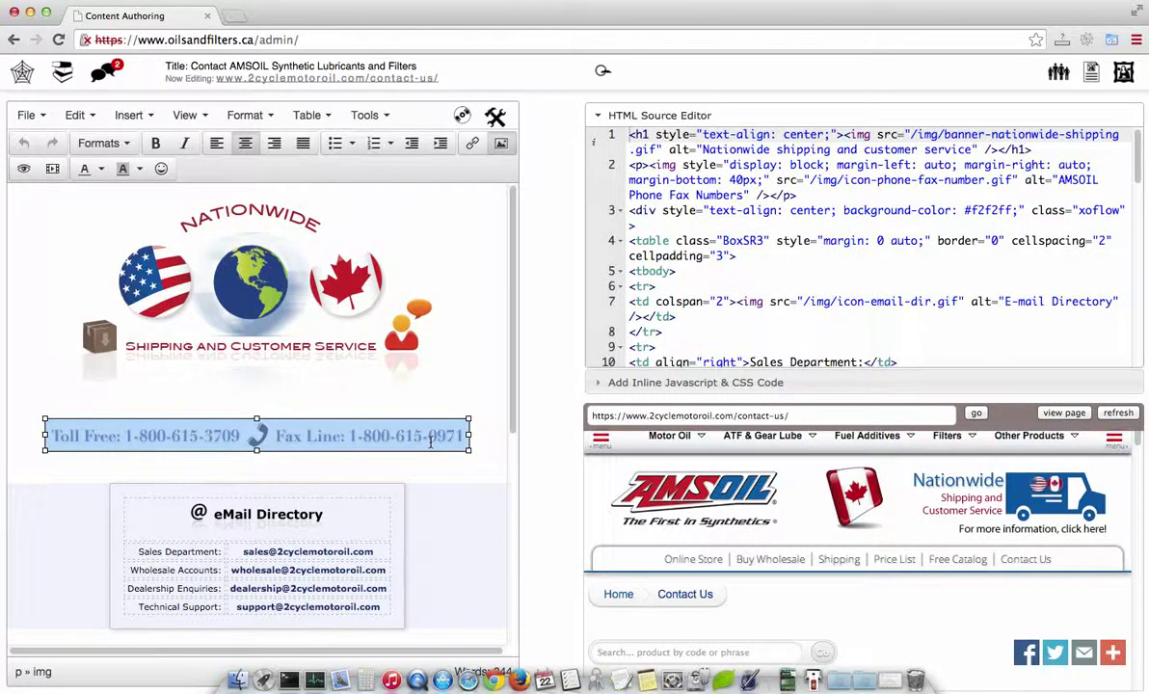
key("Delete")
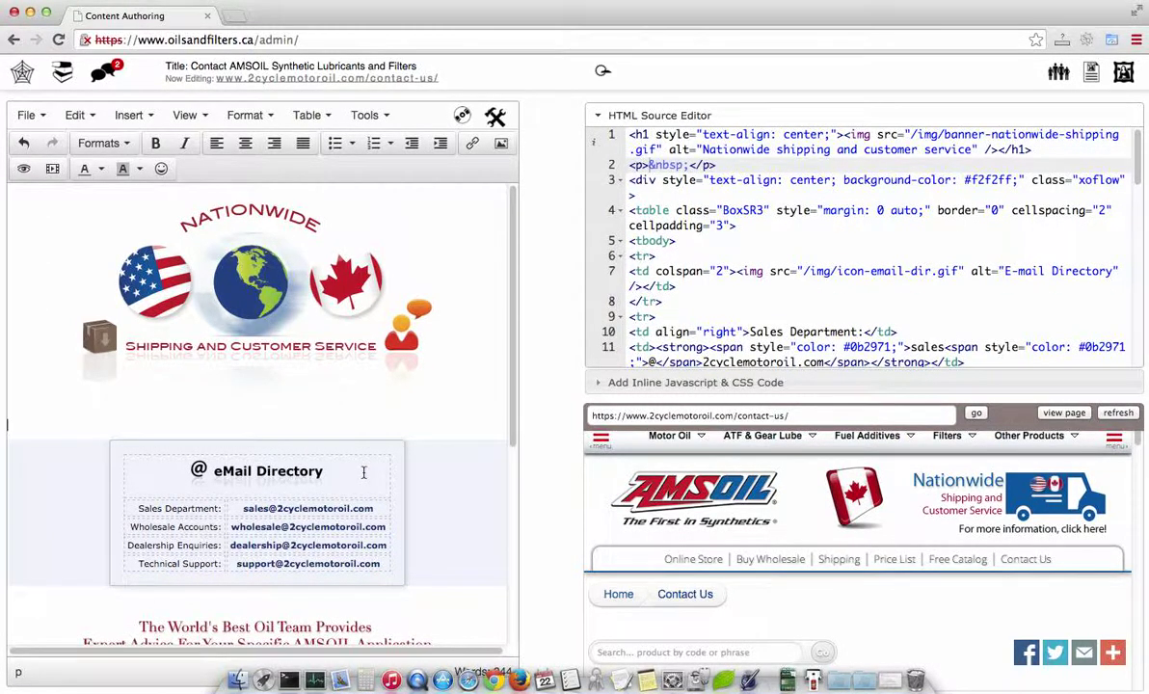
scroll(364, 473, "down", 1)
scroll(364, 472, "down", 1)
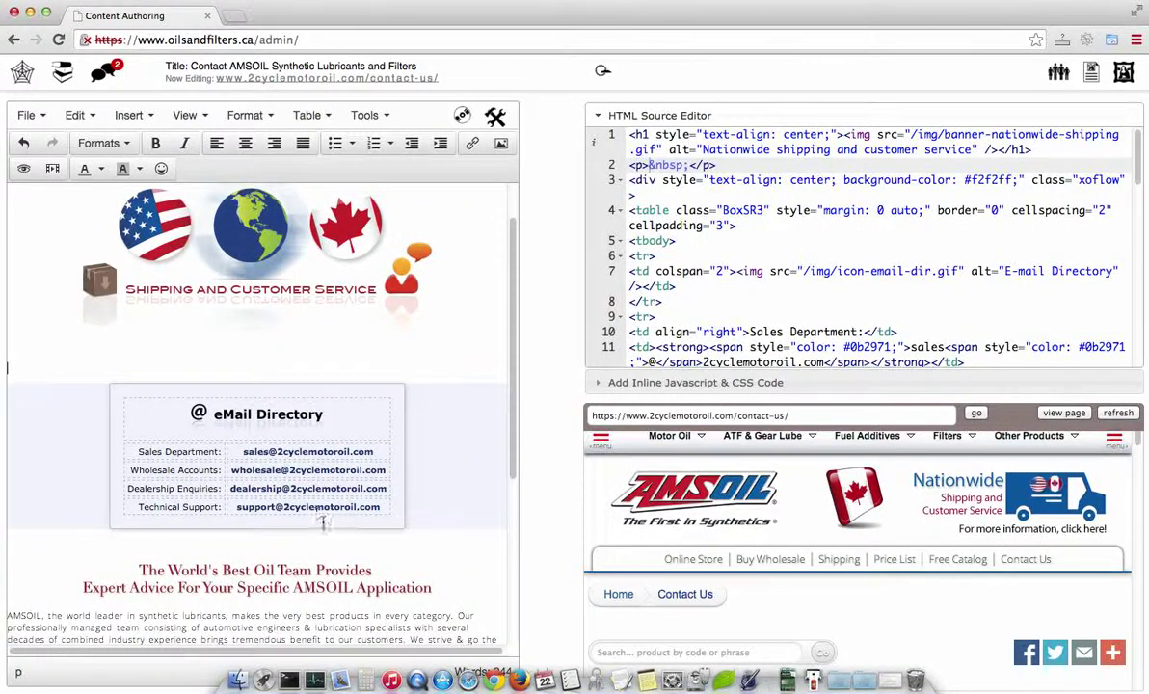
scroll(345, 489, "down", 5)
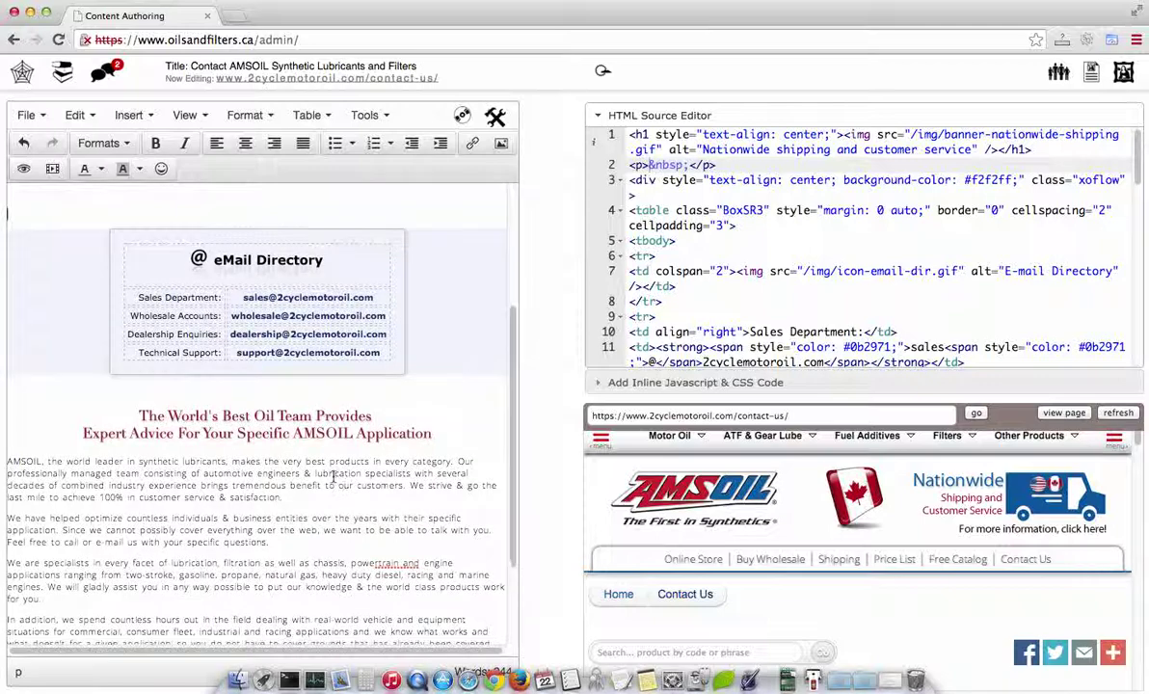
left_click_drag(318, 538, 313, 479)
left_click(296, 541)
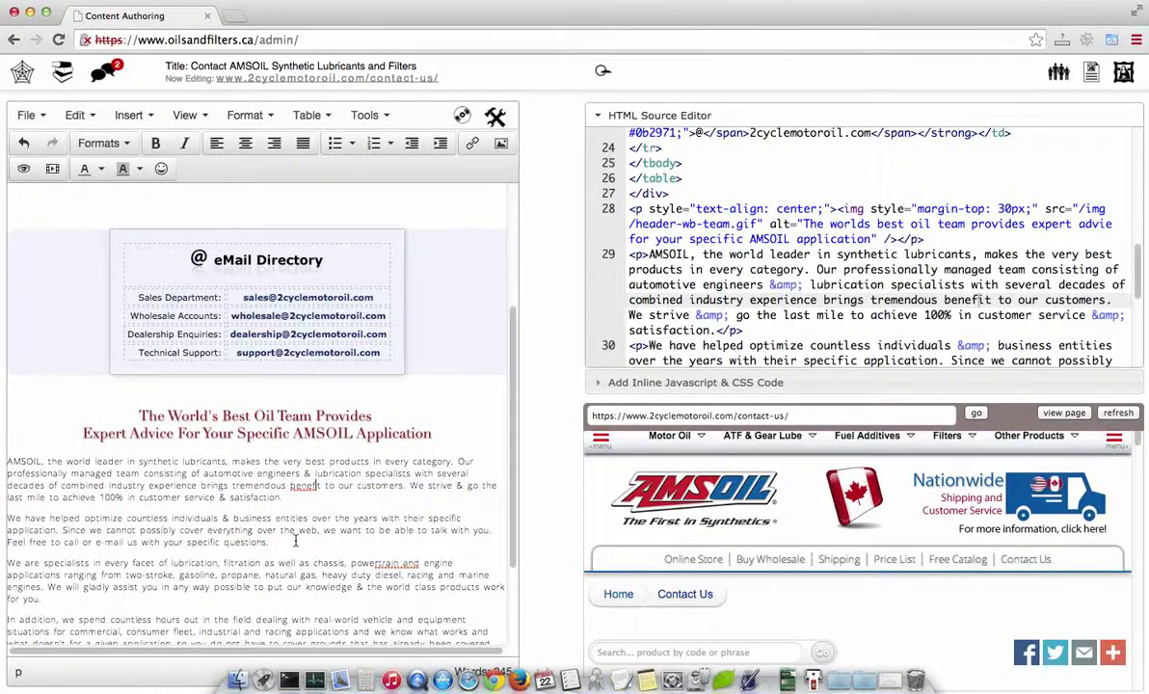
scroll(296, 541, "down", 4)
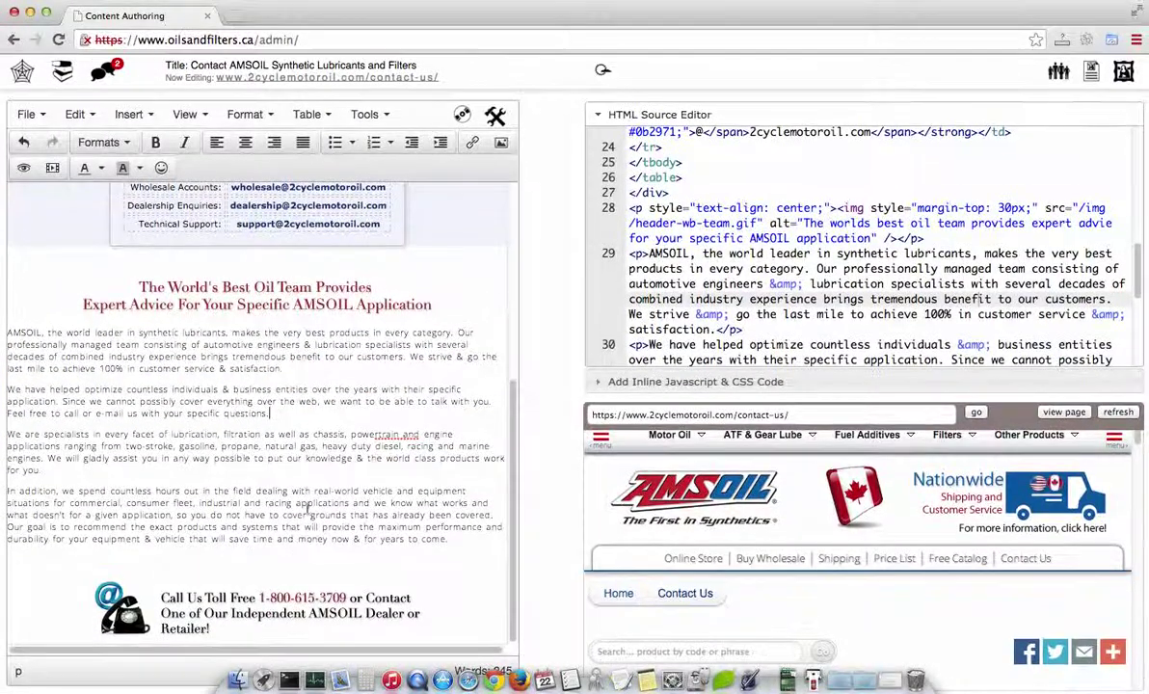
left_click(297, 609)
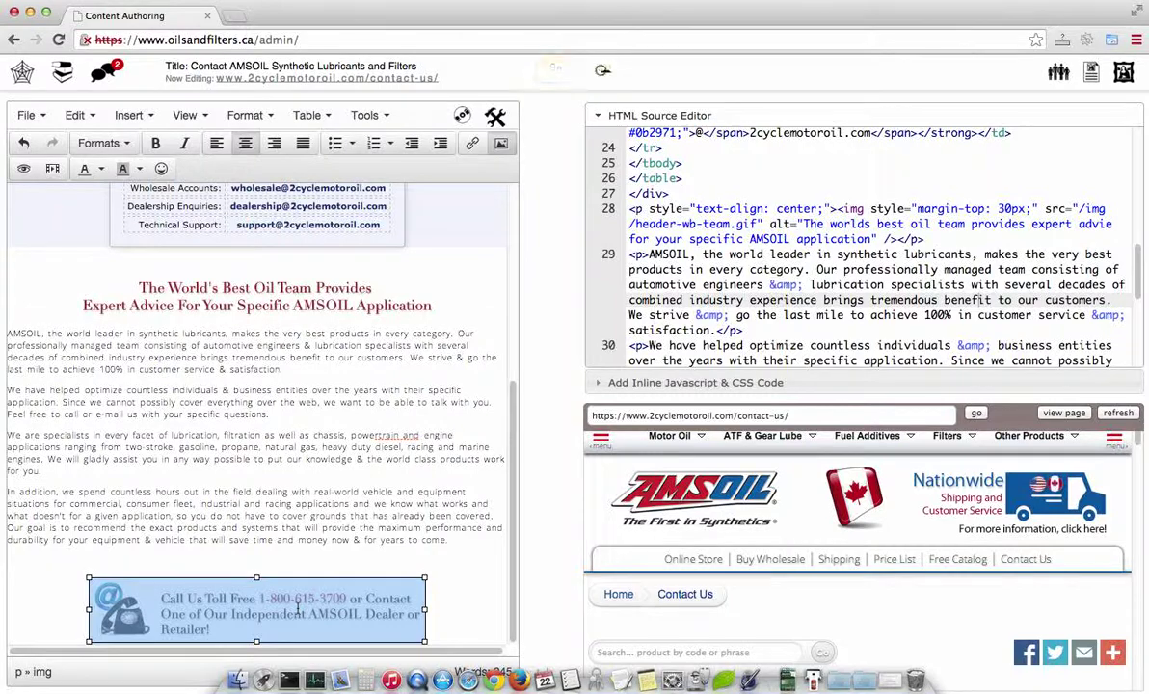
key("BackSpace")
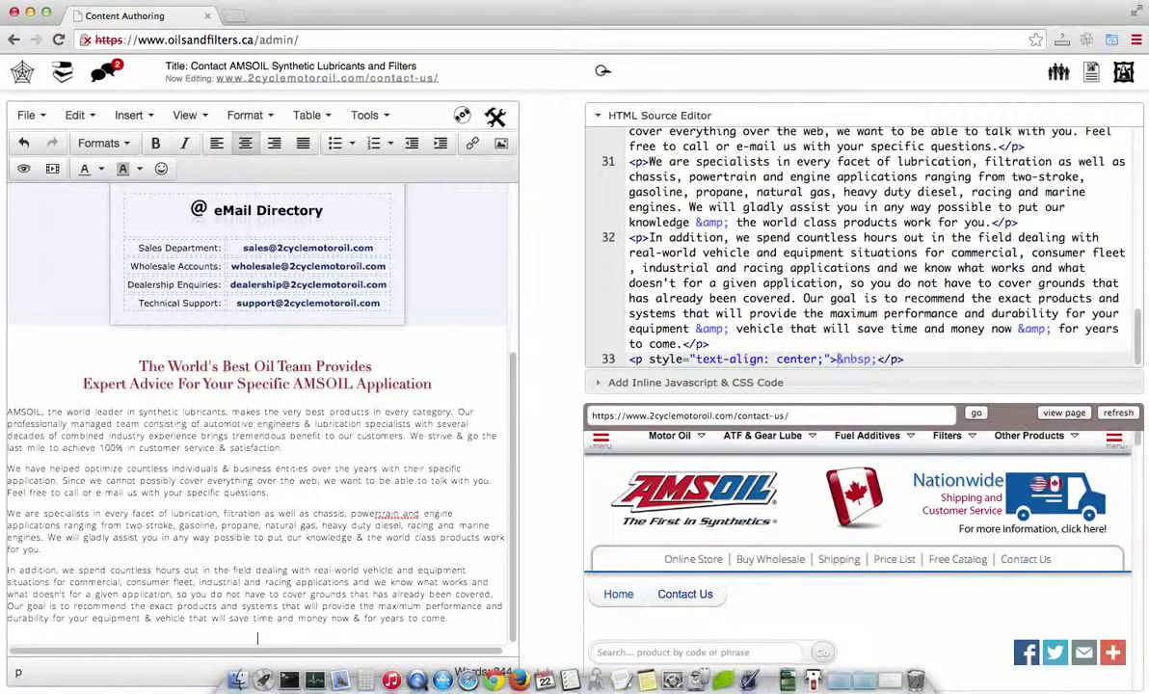
Undo both image deletions on the contact page and check the restored images.
scroll(290, 444, "up", 5)
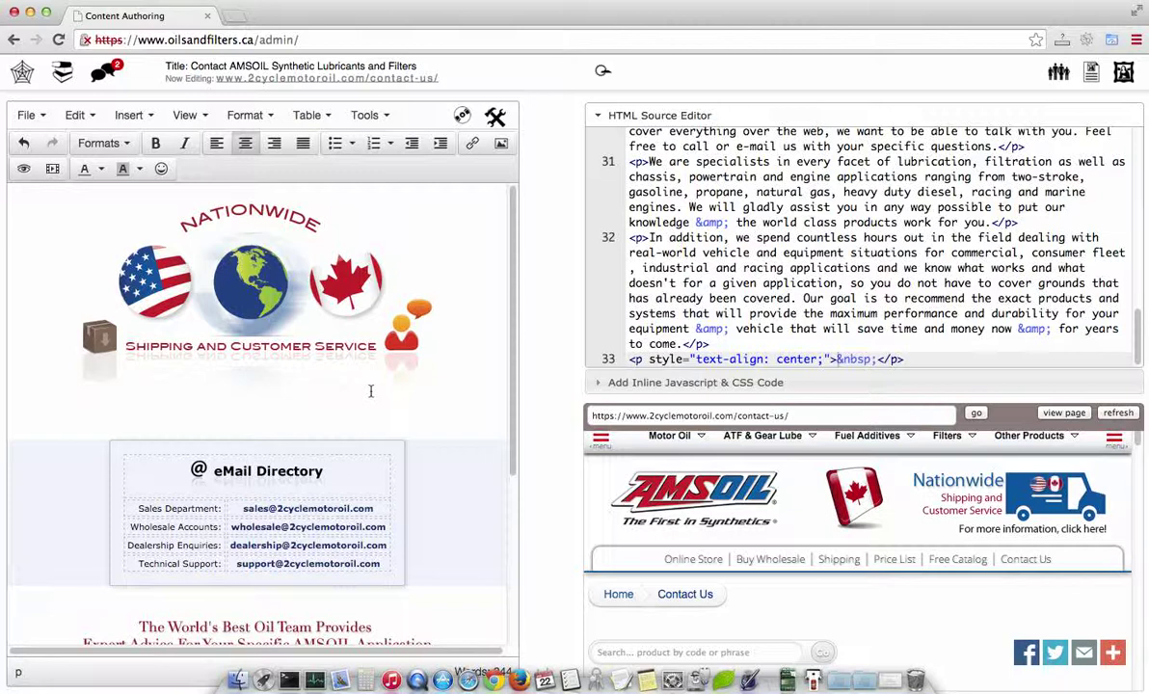
left_click(314, 391)
key("ctrl+z")
key("ctrl+z")
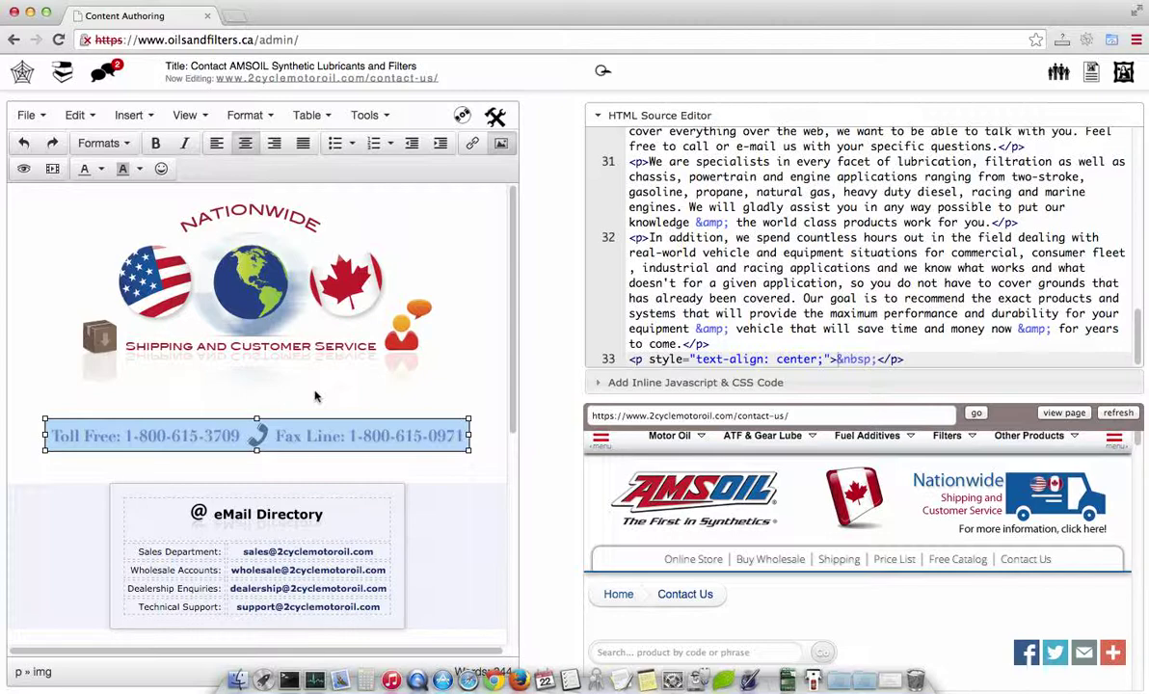
scroll(315, 394, "down", 5)
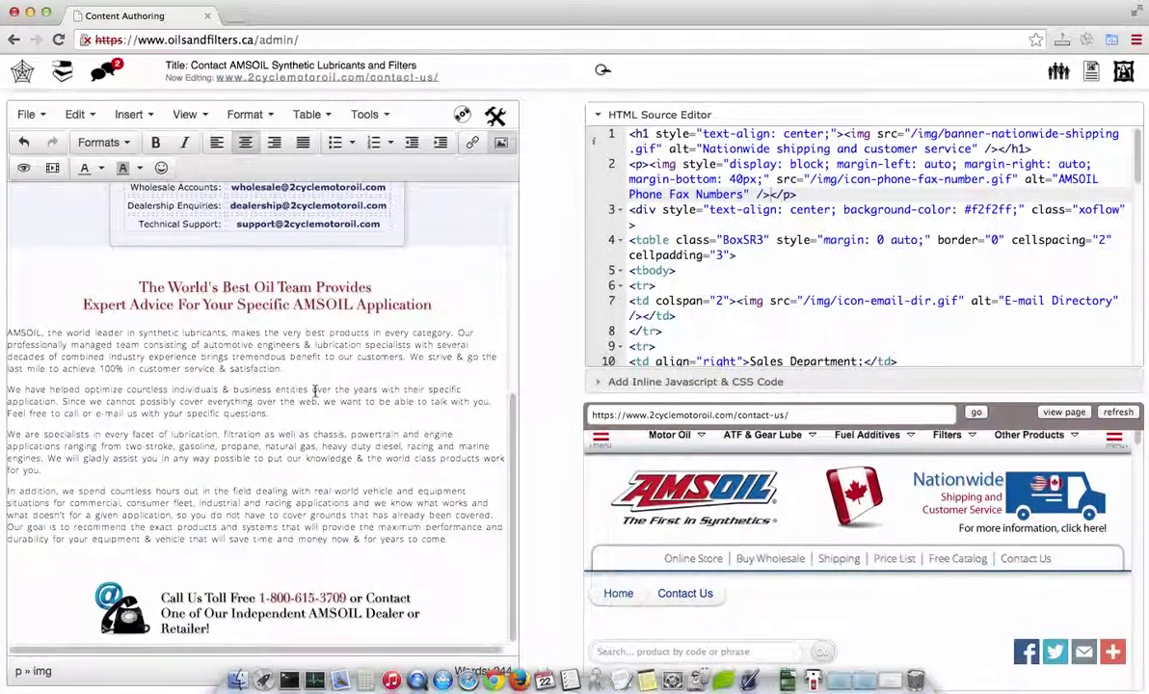
scroll(314, 391, "up", 5)
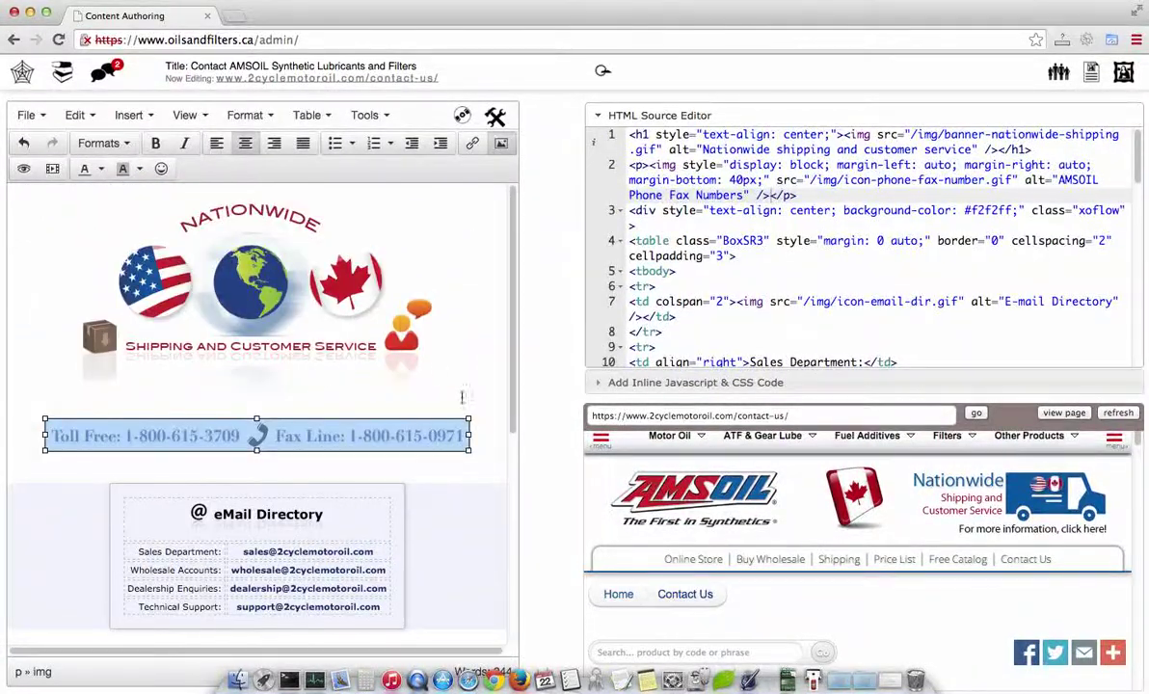
left_click(439, 424)
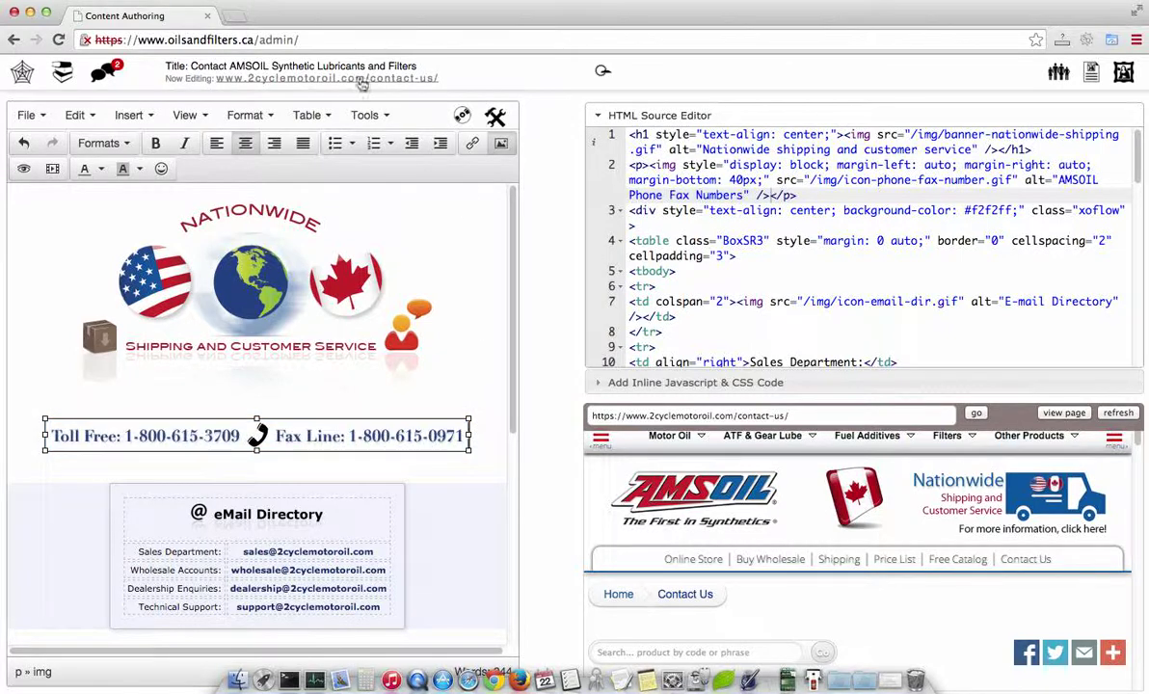
Force-save the contact page to the server.
left_click(463, 116)
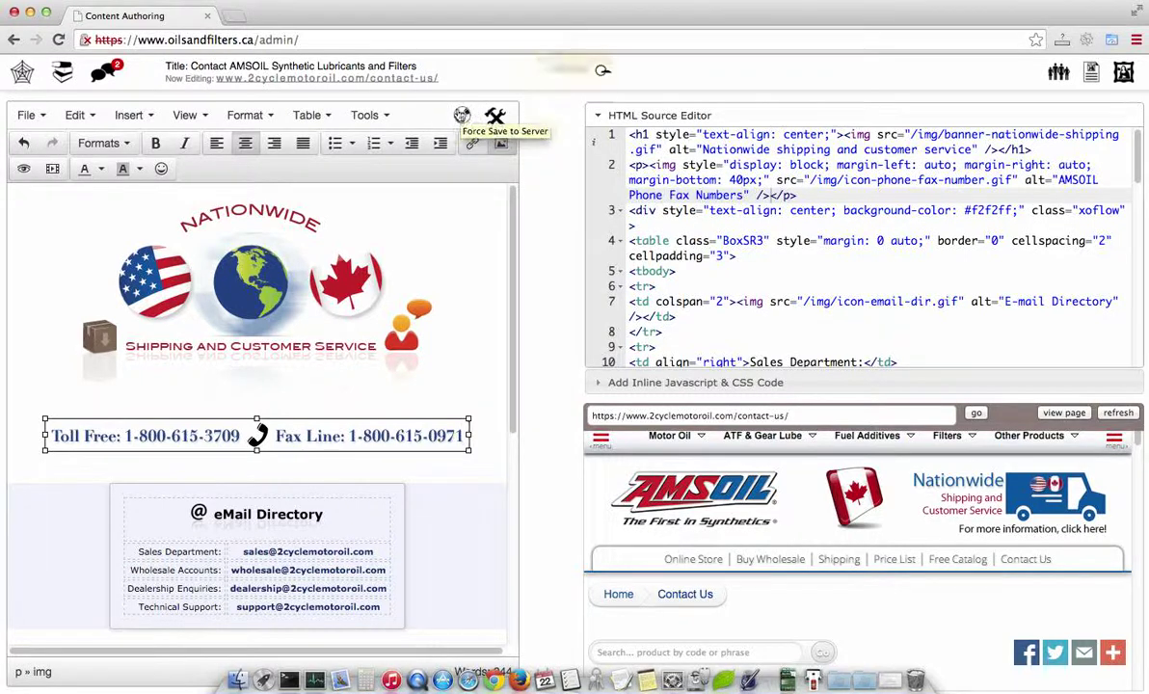
left_click(463, 117)
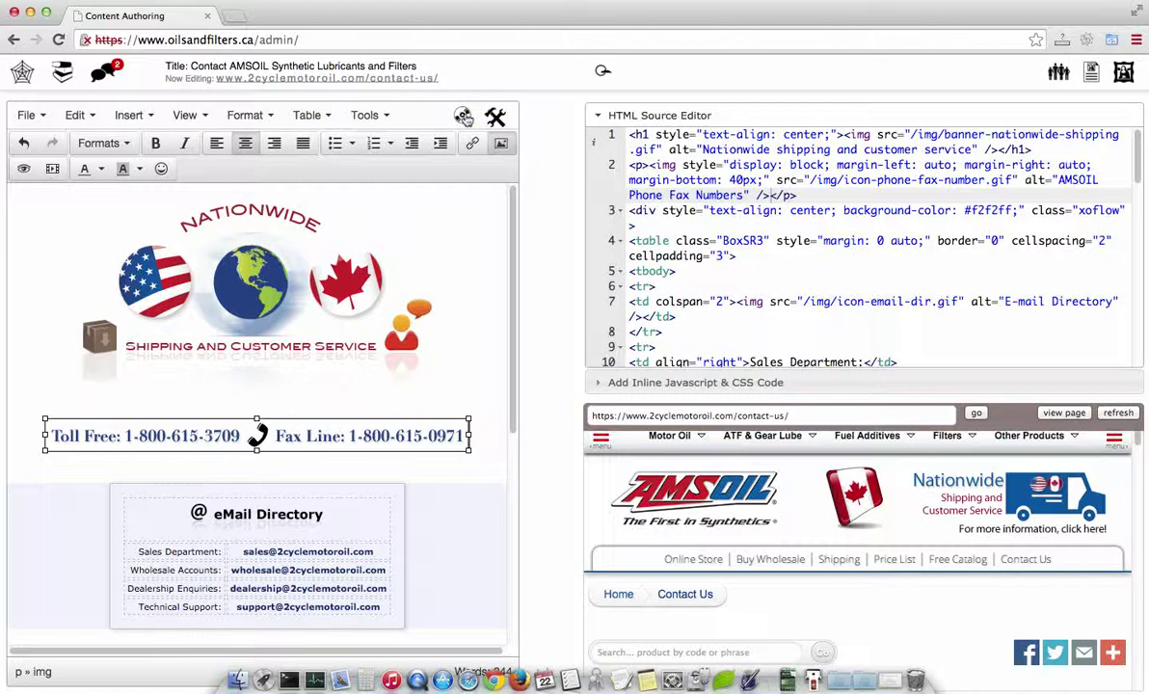
left_click(464, 117)
Load the contact page in the live preview and review its banner, phone and fax line, eMail Directory and body text.
left_click(976, 413)
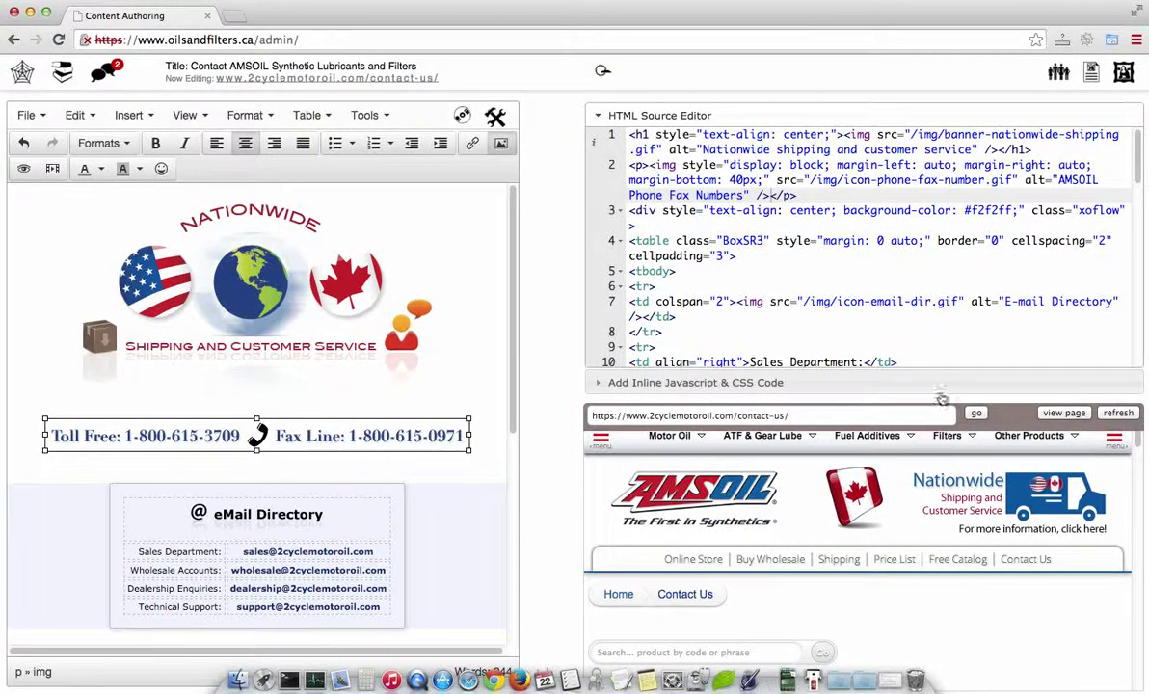
scroll(790, 289, "down", 5)
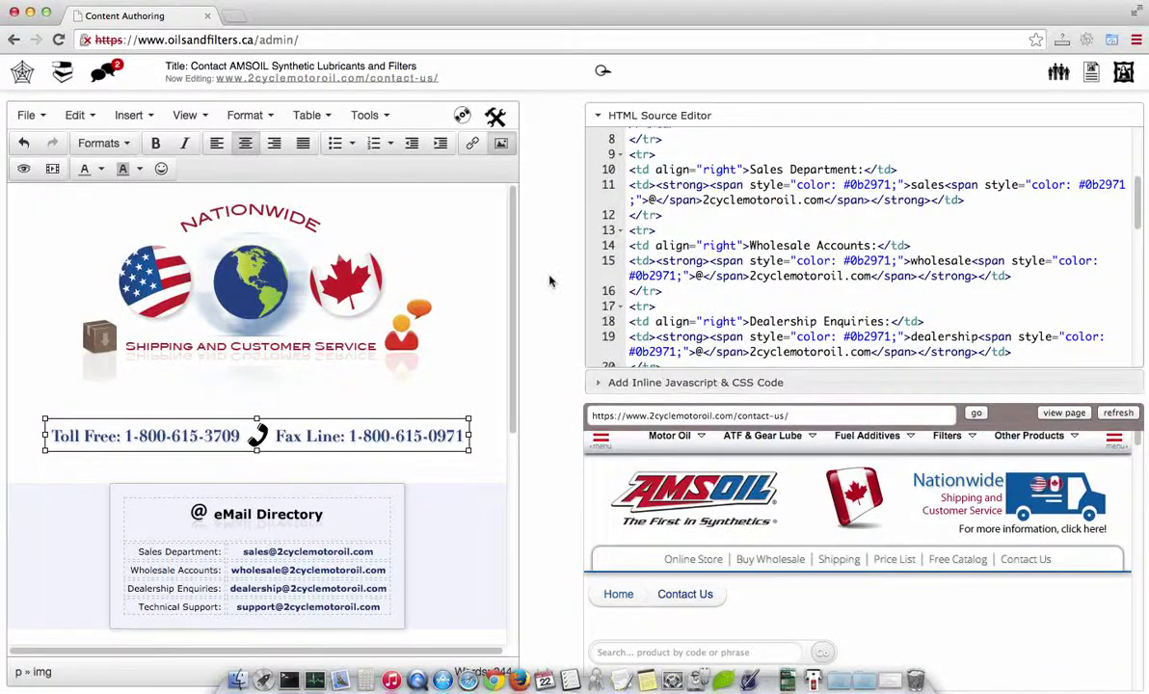
scroll(738, 553, "down", 4)
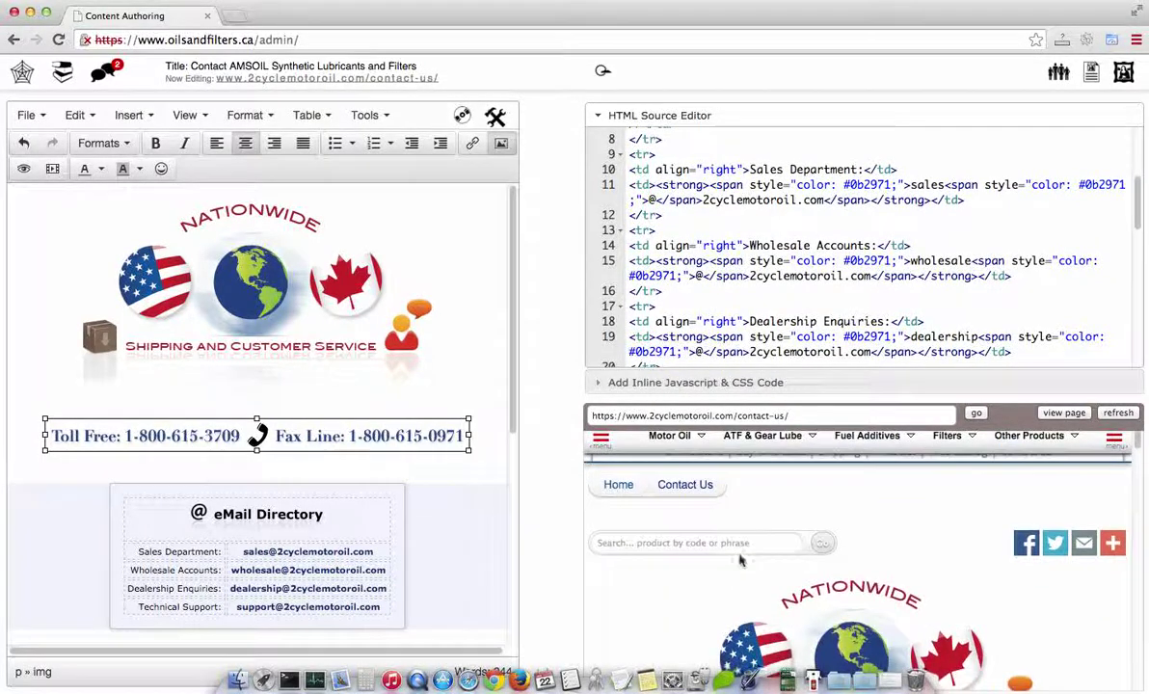
scroll(741, 559, "down", 5)
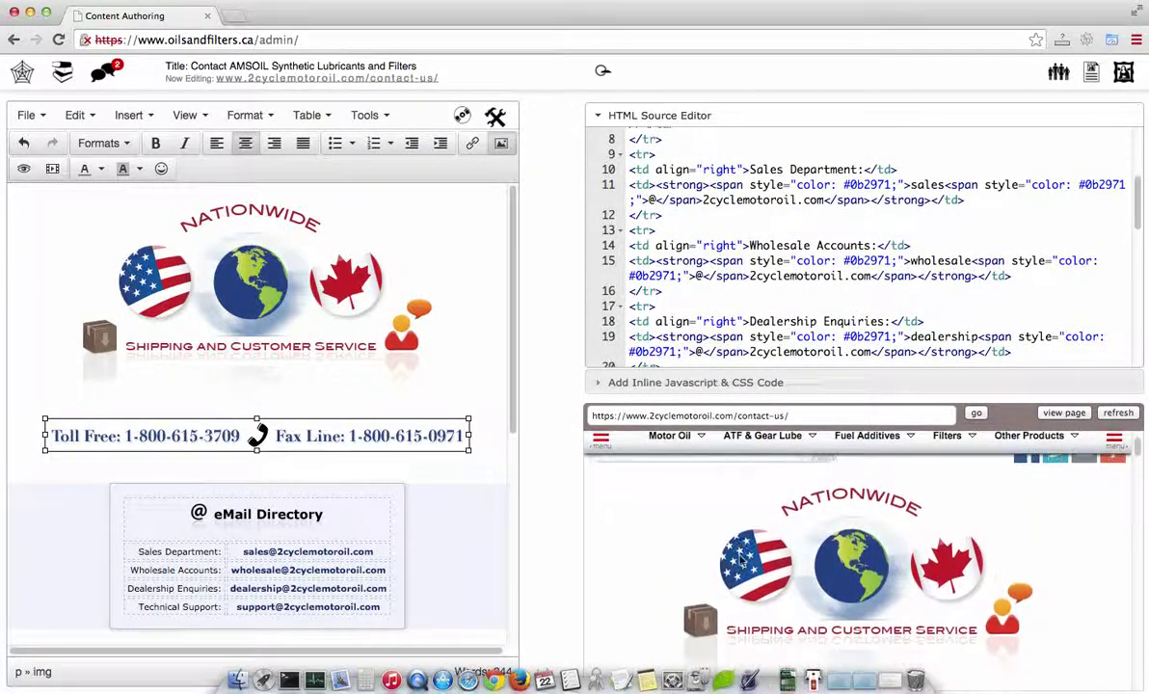
scroll(740, 559, "down", 10)
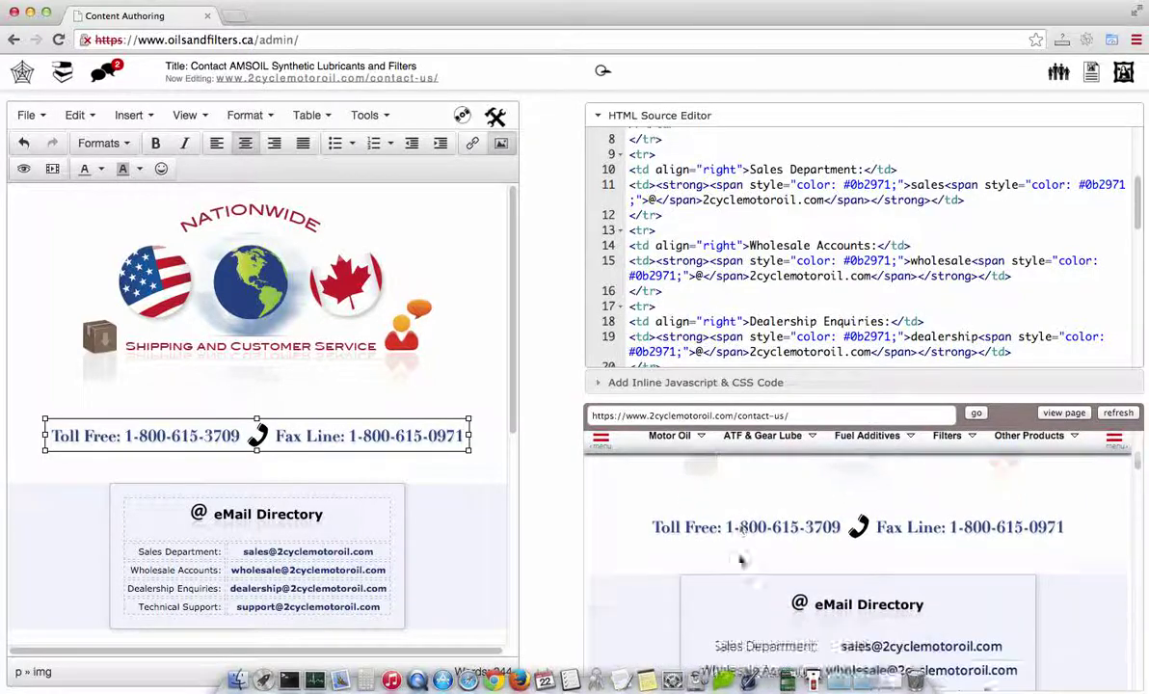
scroll(741, 559, "down", 3)
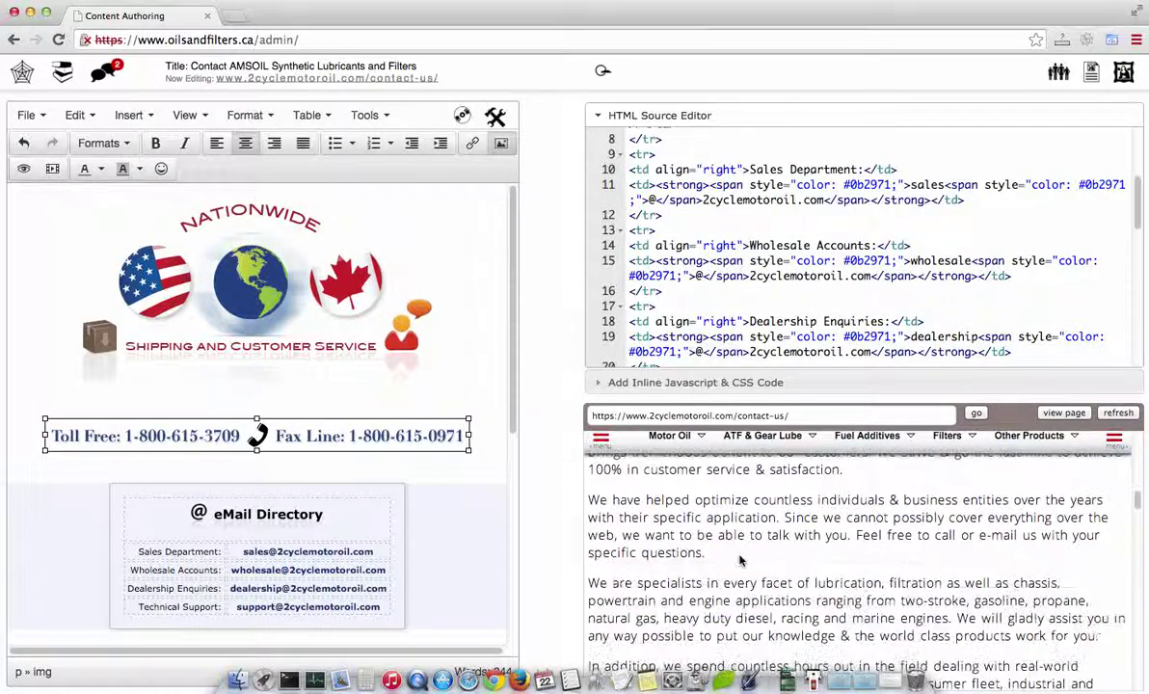
scroll(741, 559, "up", 2)
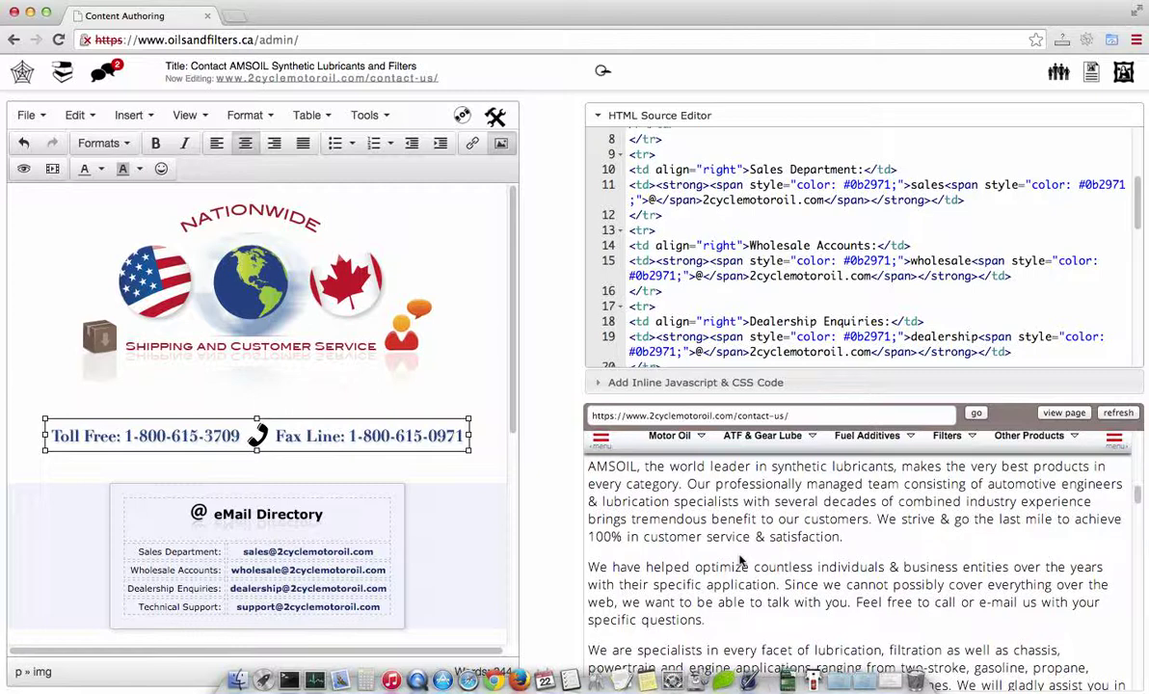
scroll(740, 559, "down", 3)
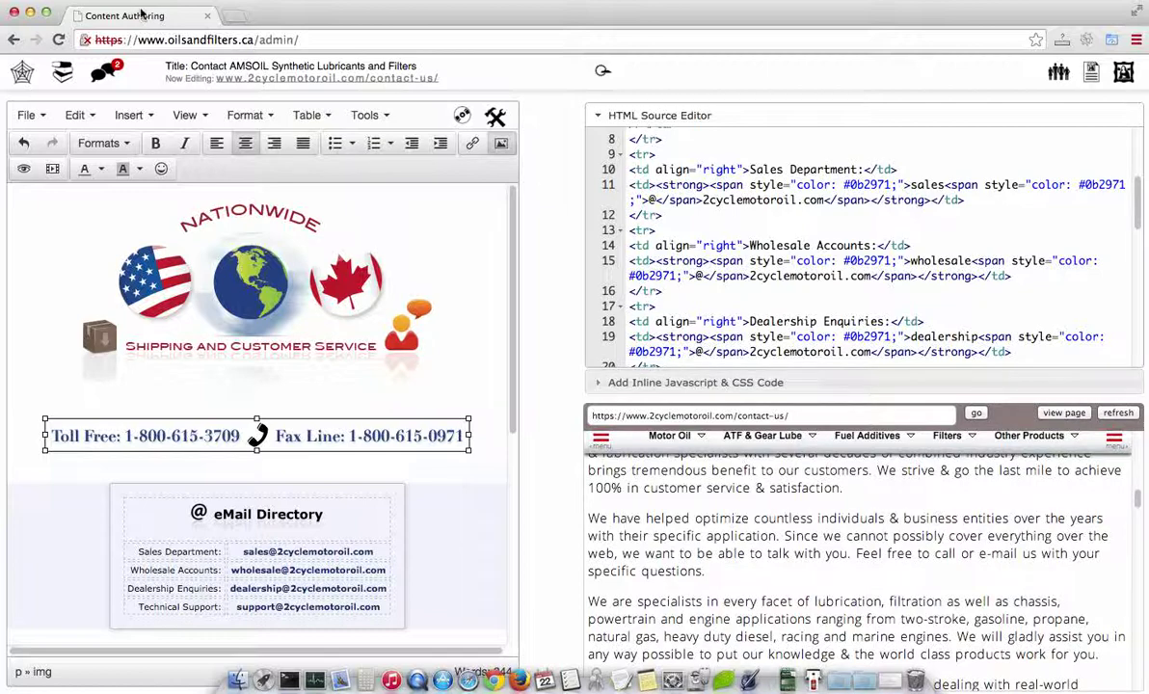
Open the lists of saved pages and uploaded documents, and log out of the admin site, confirming the logout.
left_click(62, 76)
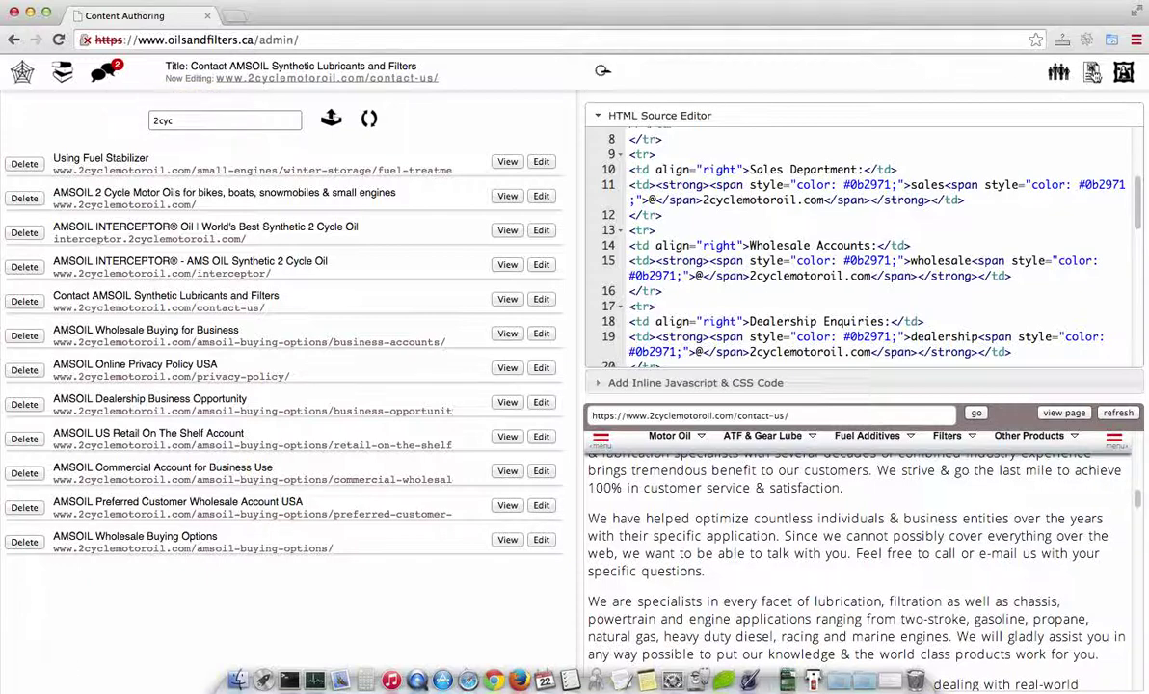
left_click(1095, 75)
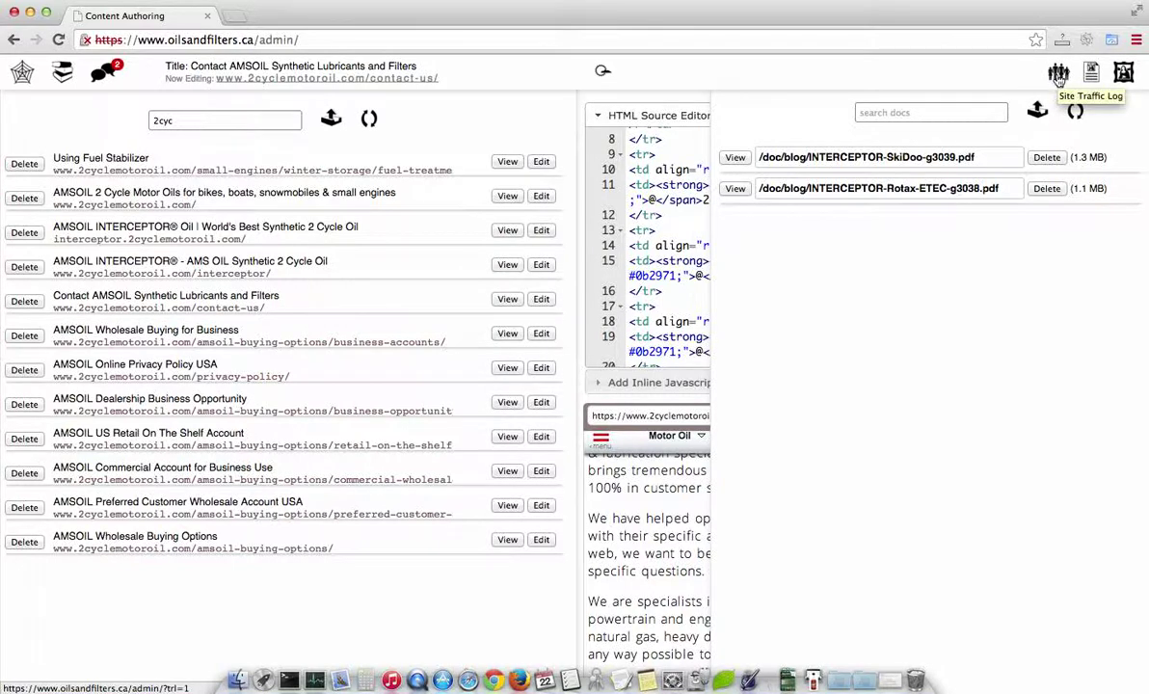
left_click(603, 72)
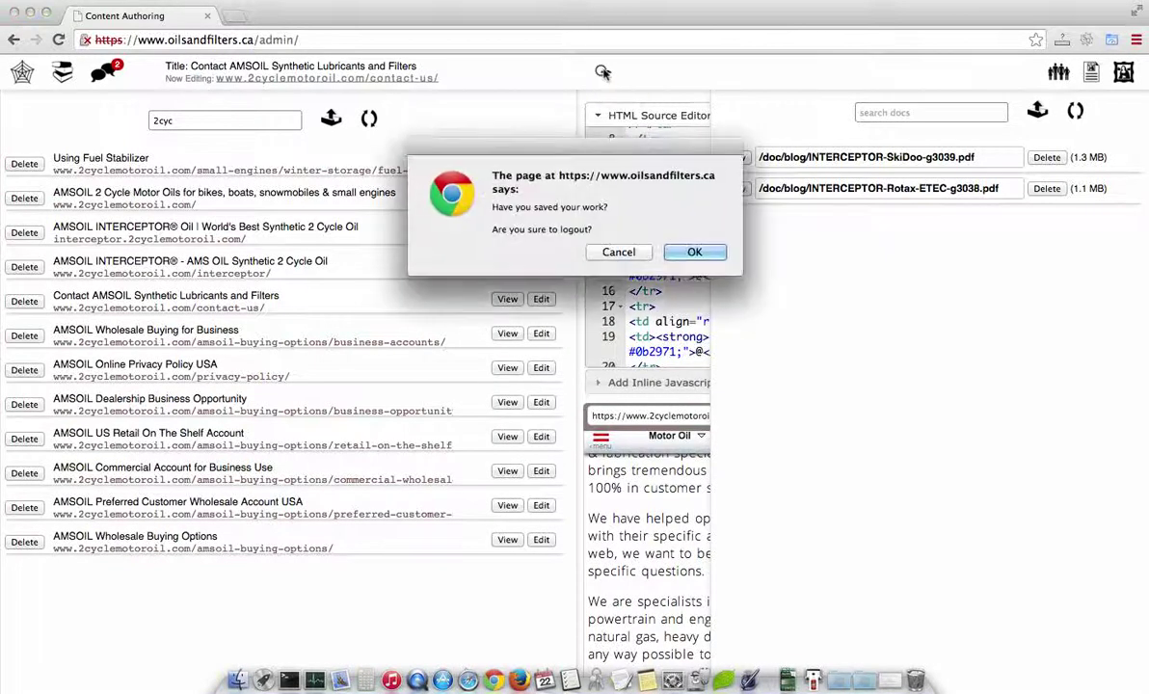
left_click(693, 252)
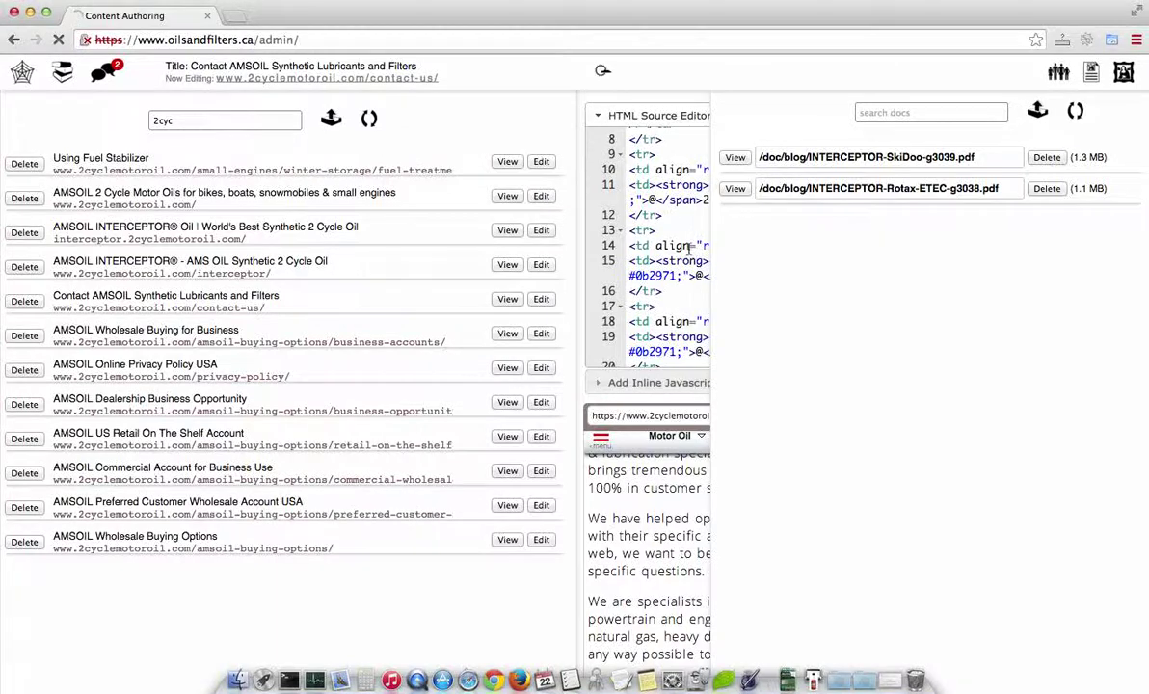